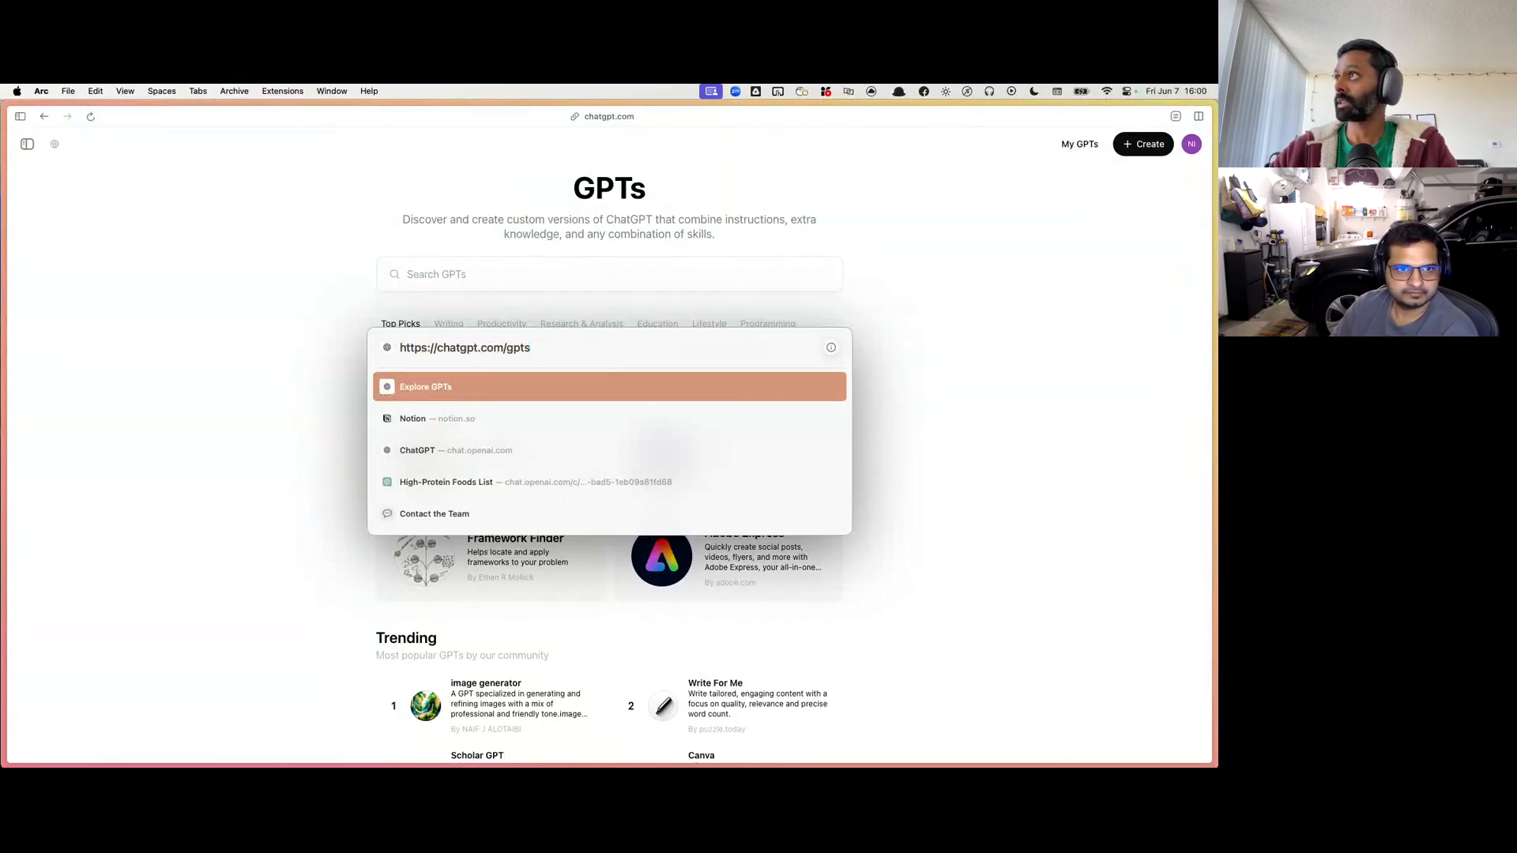
Step: Open the details of the trending Write For Me GPT, review its description, conversation starters, capabilities and ratings, and close them
key("Escape")
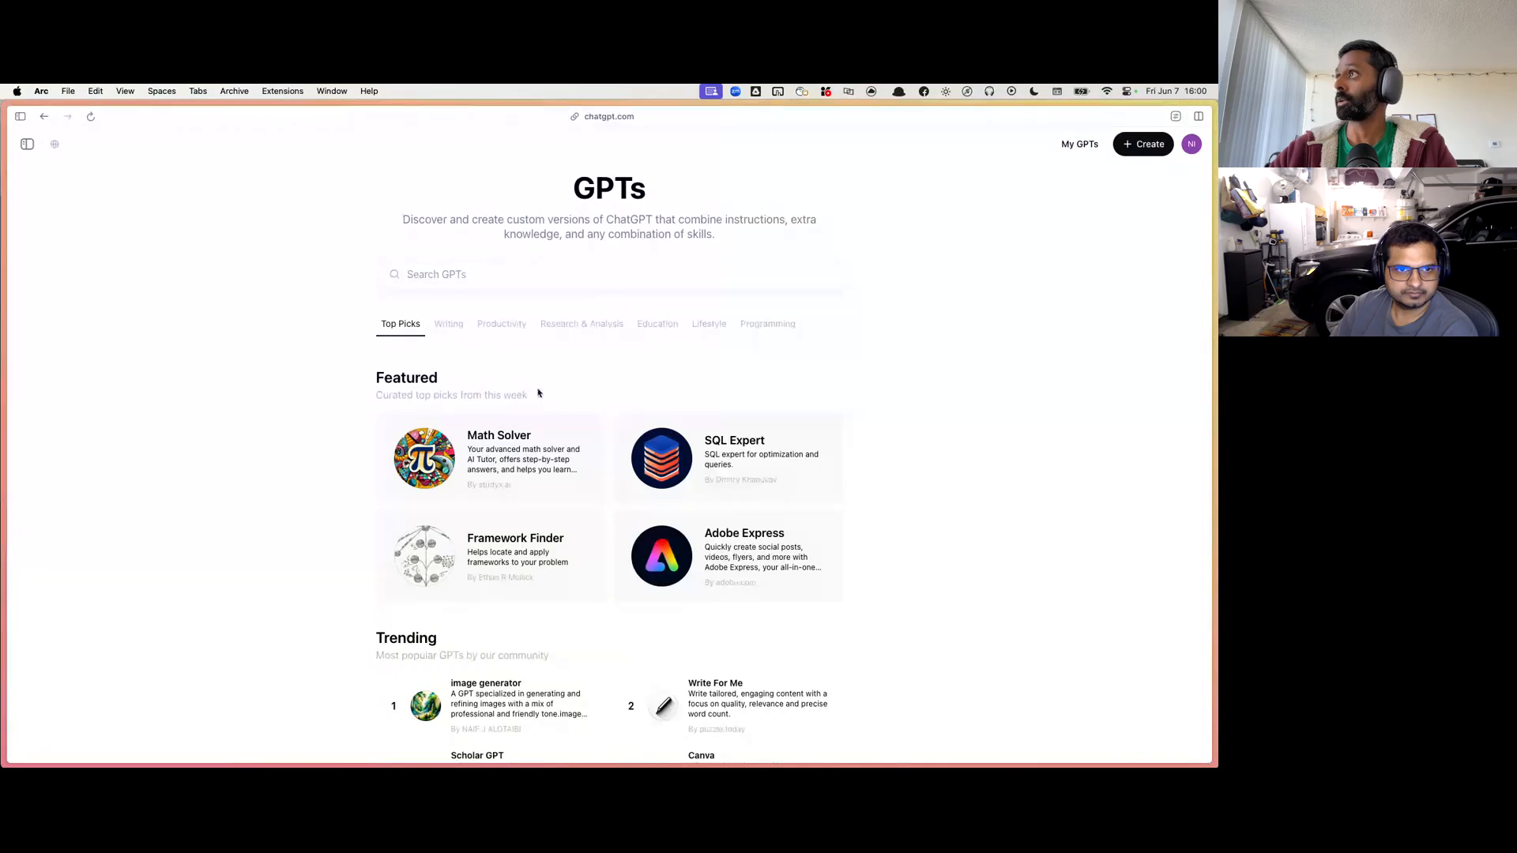
scroll(494, 503, "down", 3)
scroll(482, 569, "down", 4)
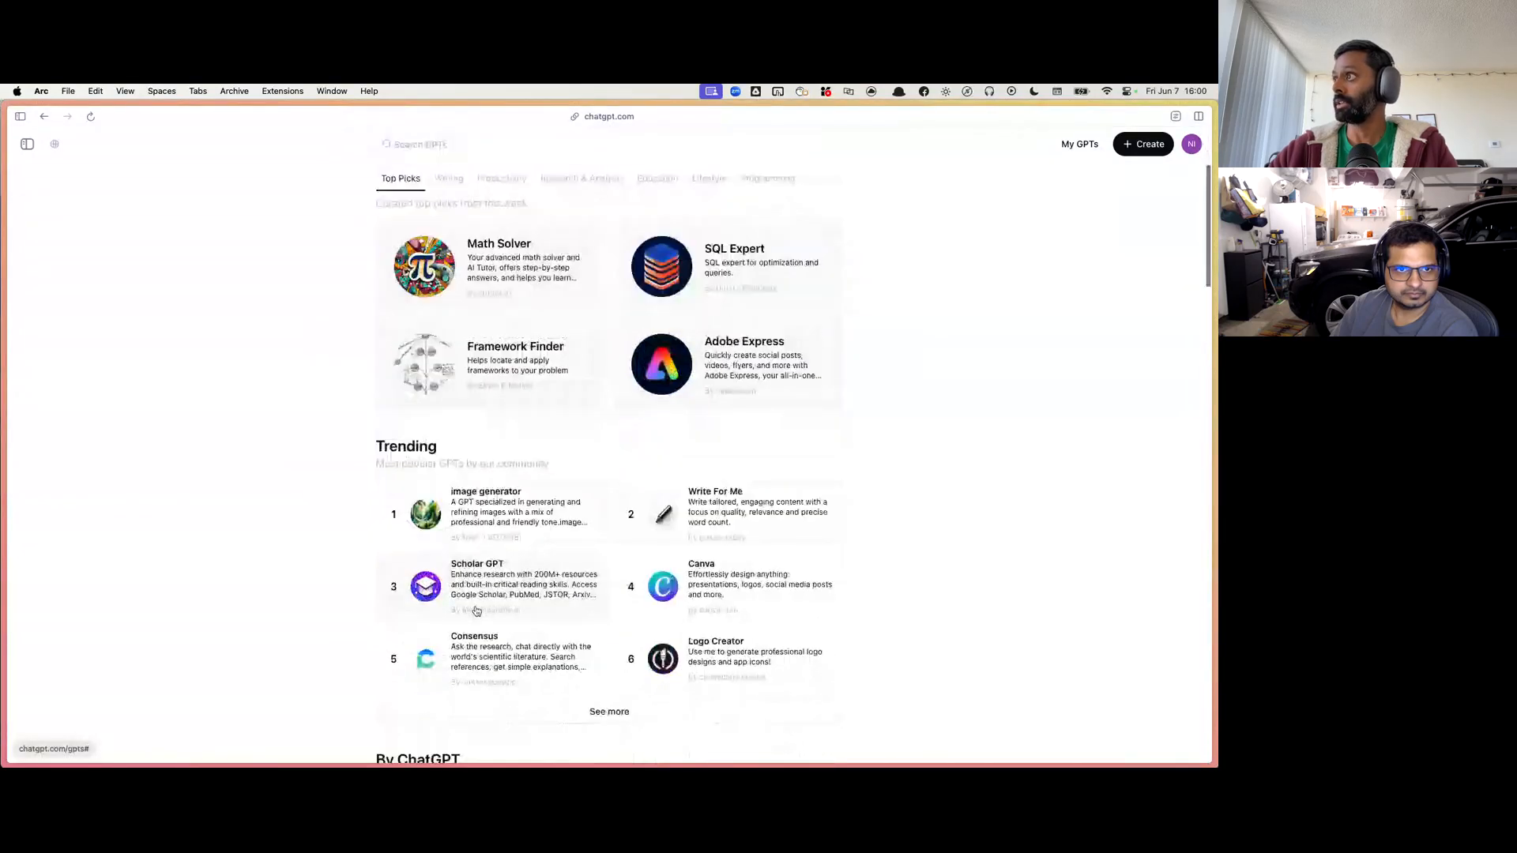
scroll(476, 611, "down", 4)
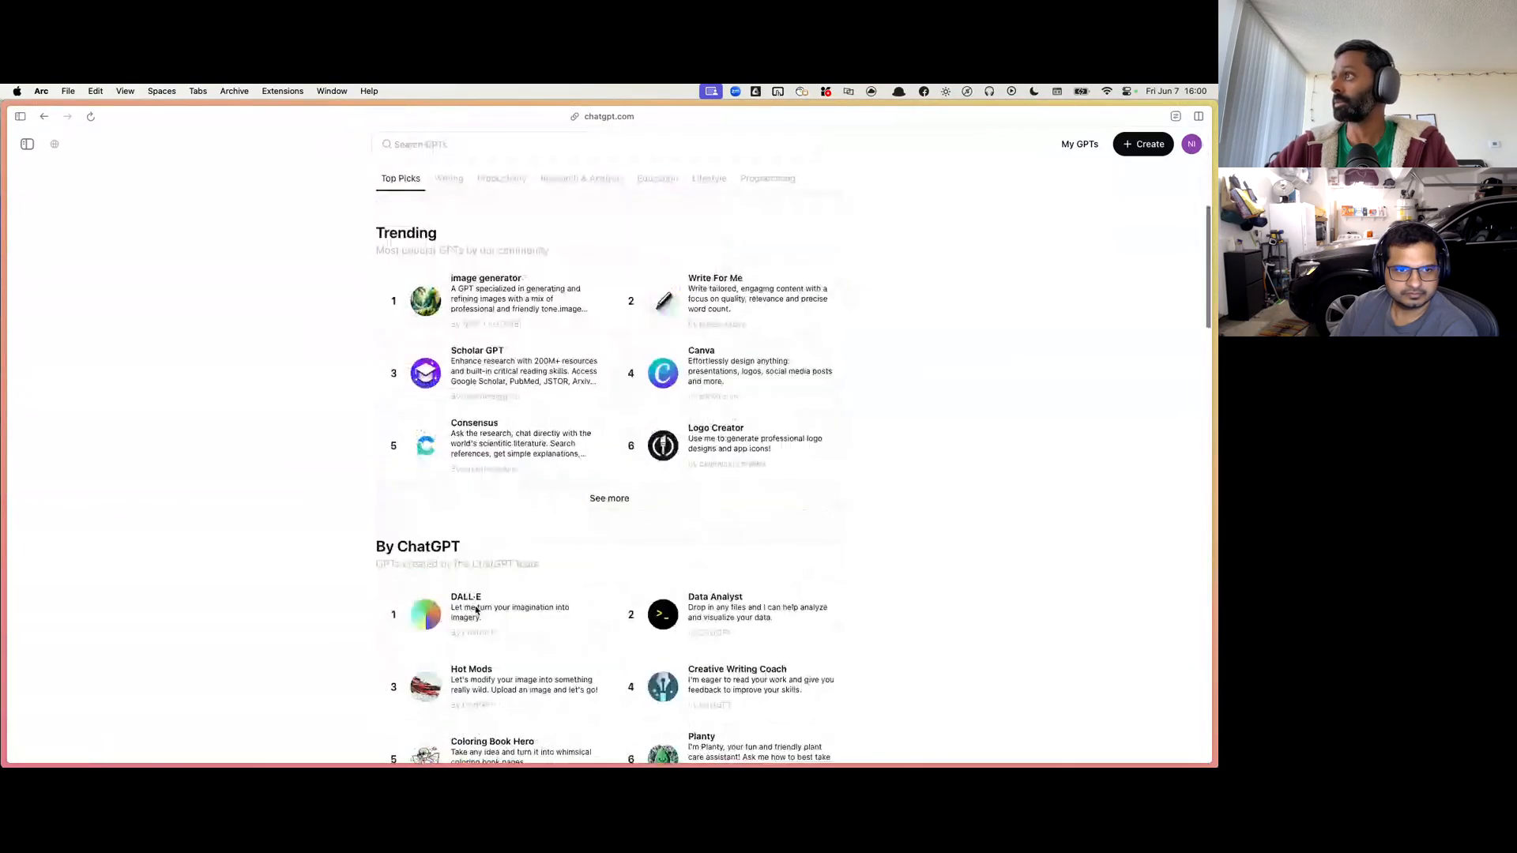
scroll(477, 611, "up", 7)
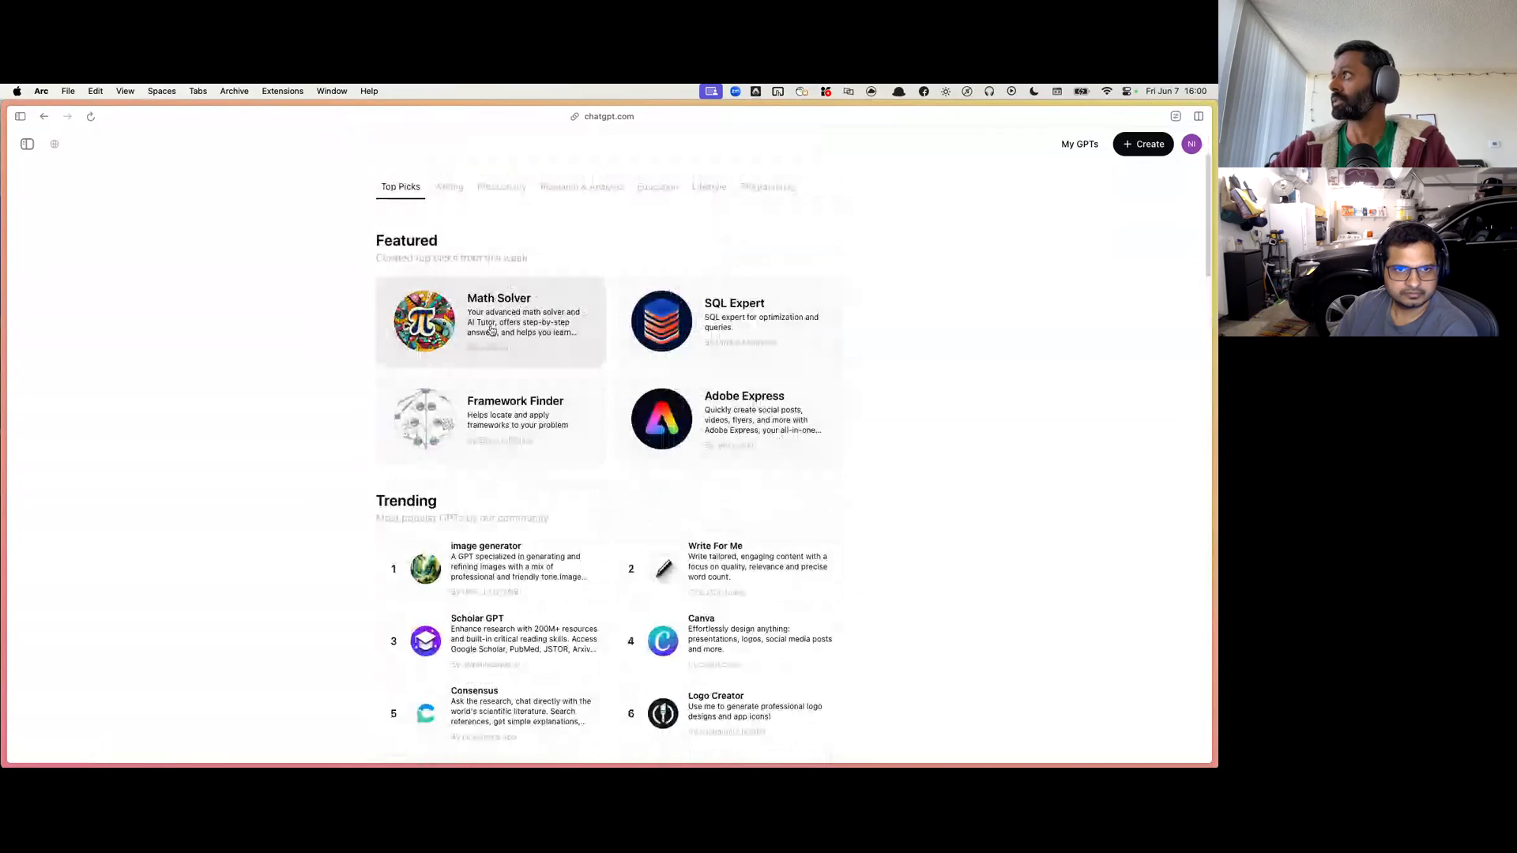
scroll(491, 331, "down", 3)
left_click(751, 366)
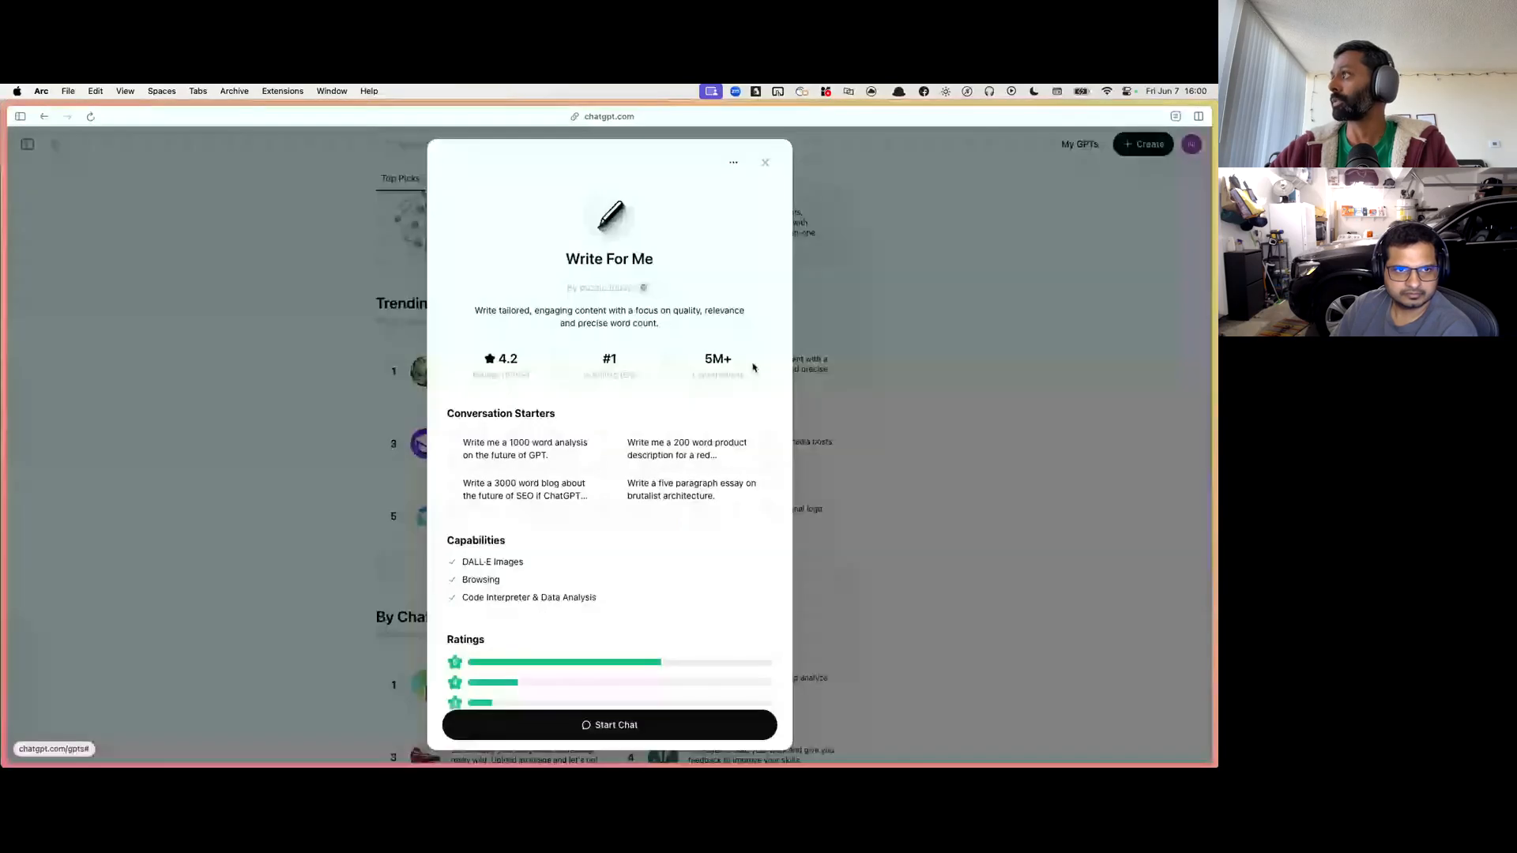
triple_click(530, 311)
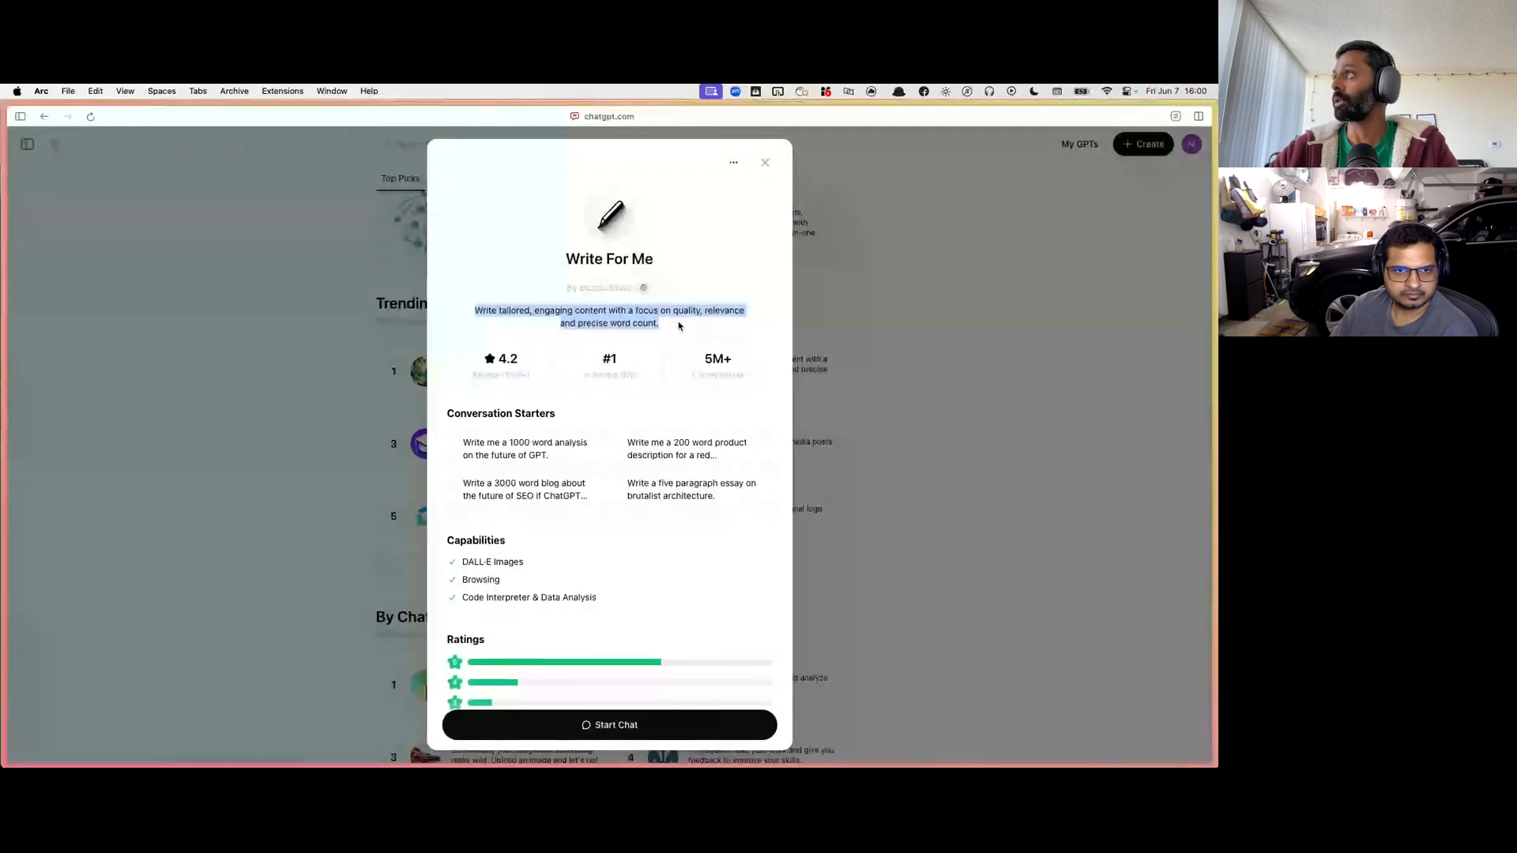
scroll(678, 325, "down", 3)
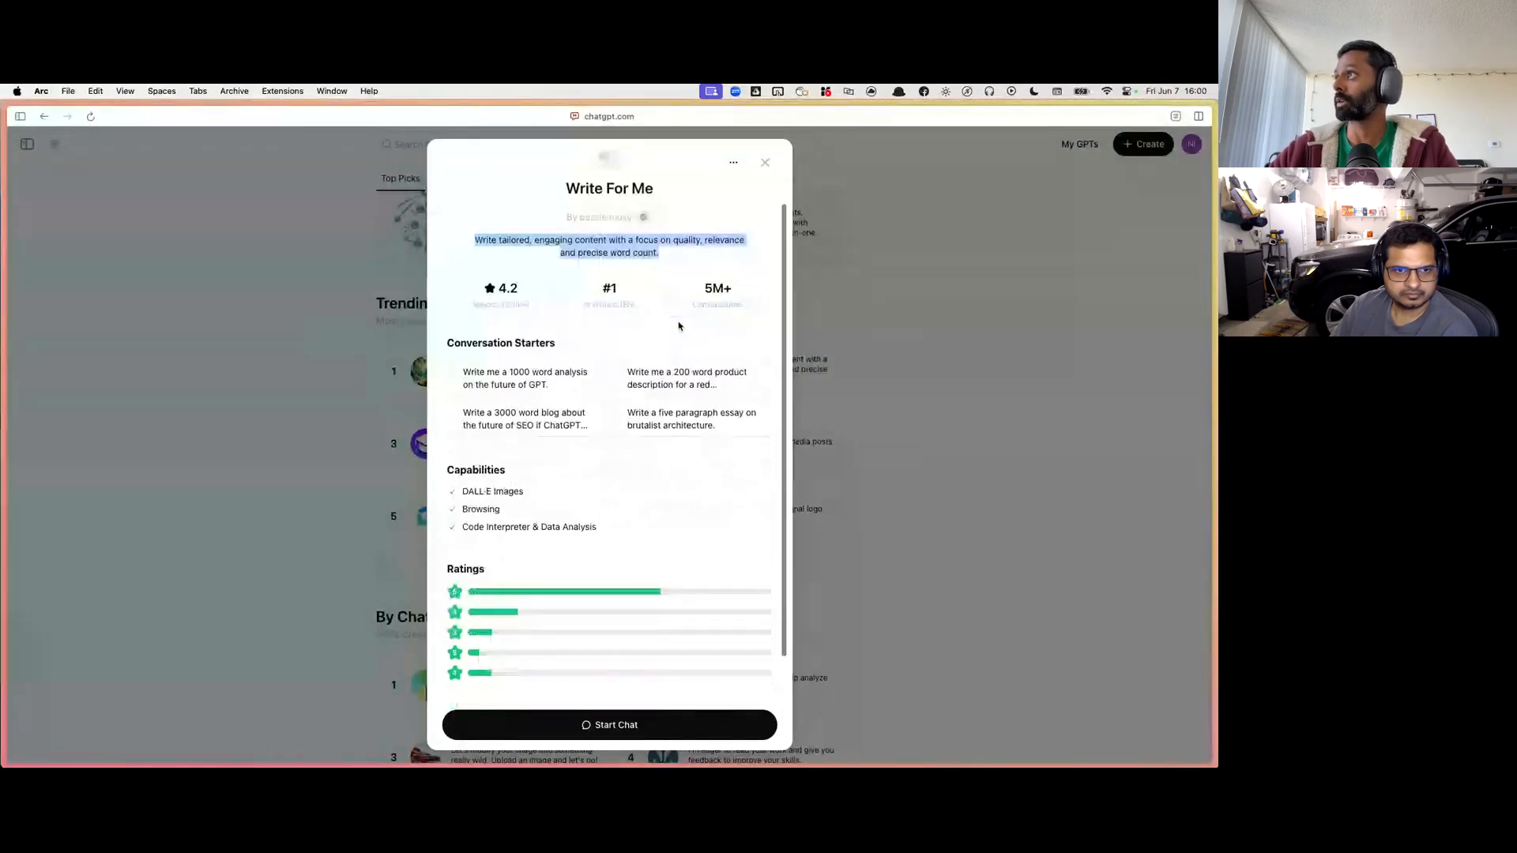
left_click(366, 490)
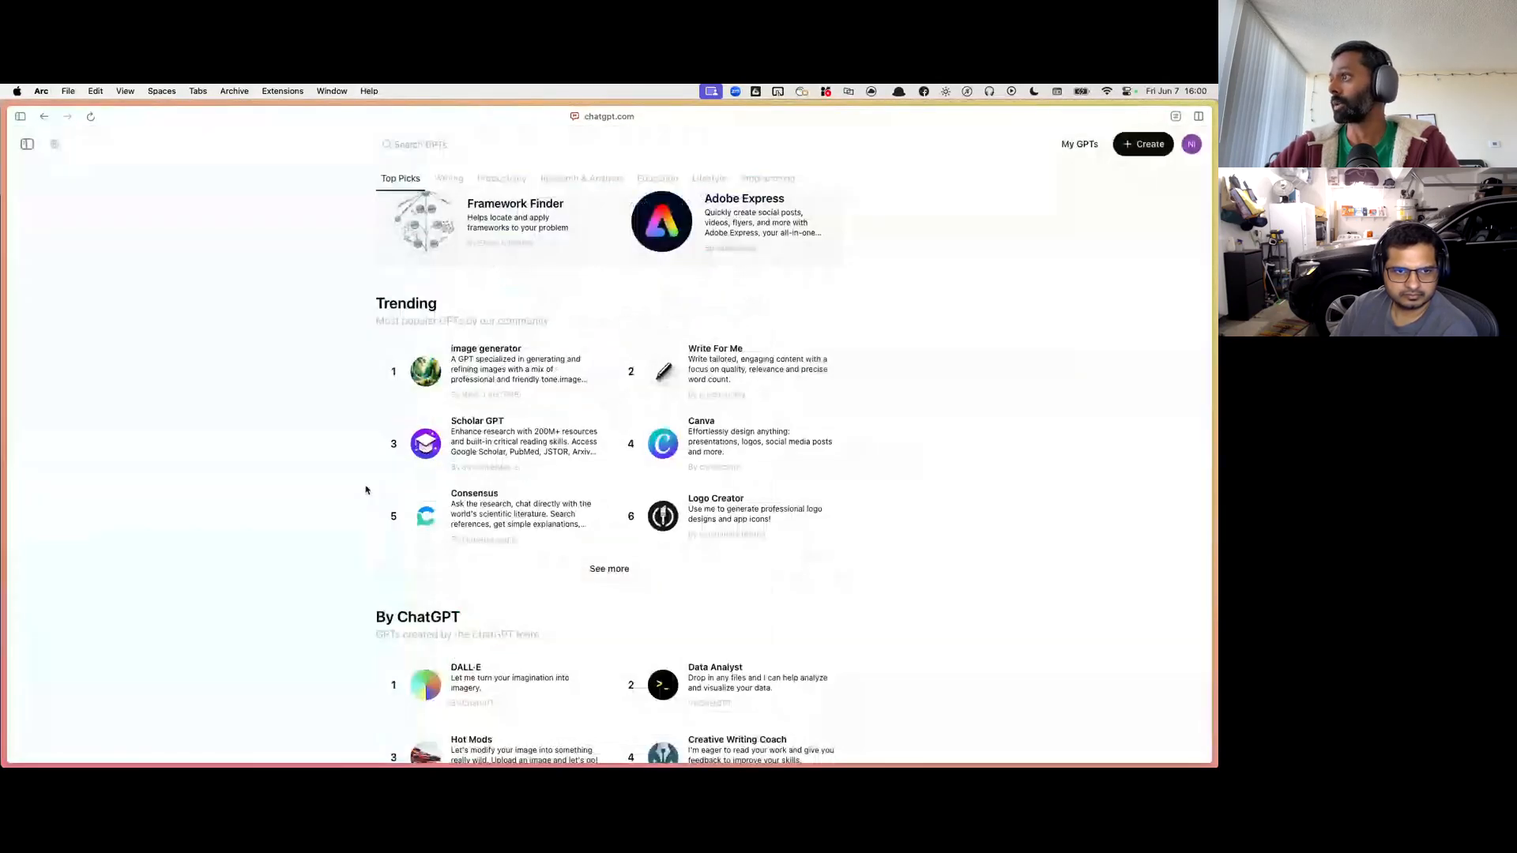
Step: Browse the GPT store's Writing and Productivity categories and return to the top picks
scroll(487, 429, "down", 7)
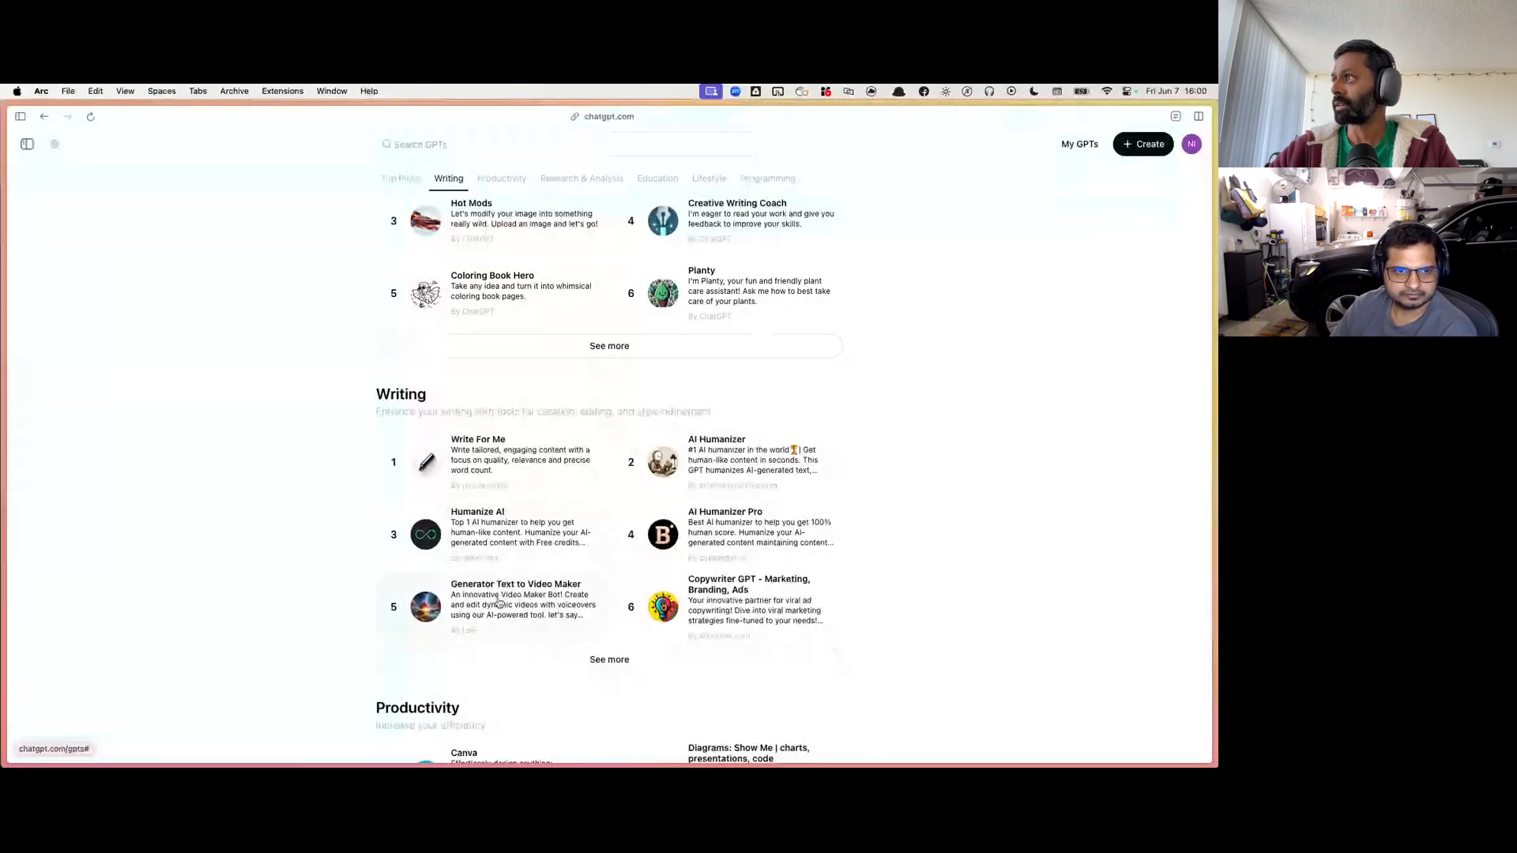
scroll(498, 604, "down", 1)
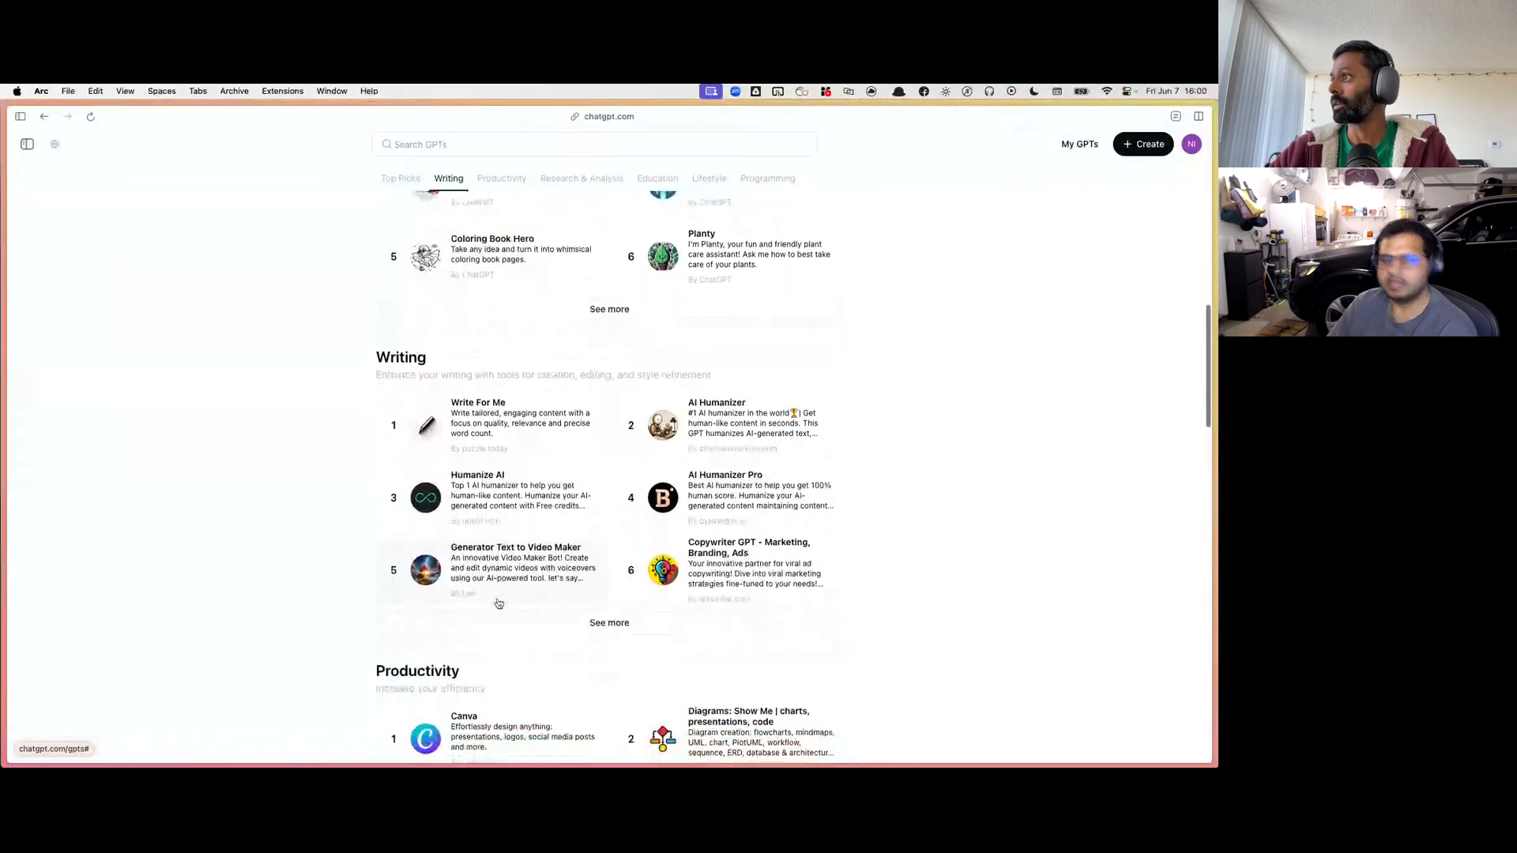
scroll(498, 604, "down", 5)
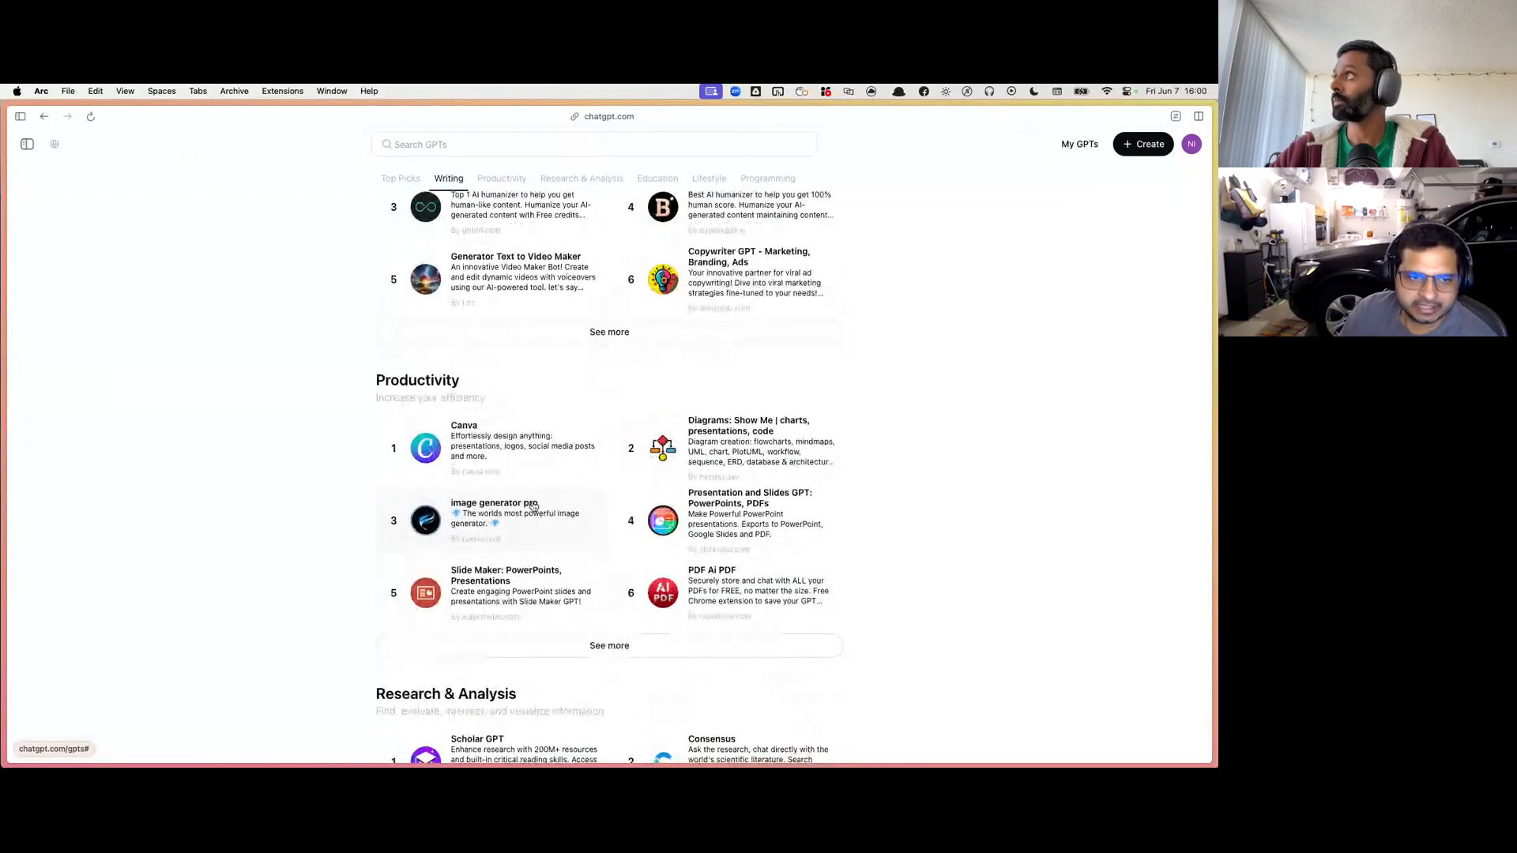
scroll(534, 507, "up", 3)
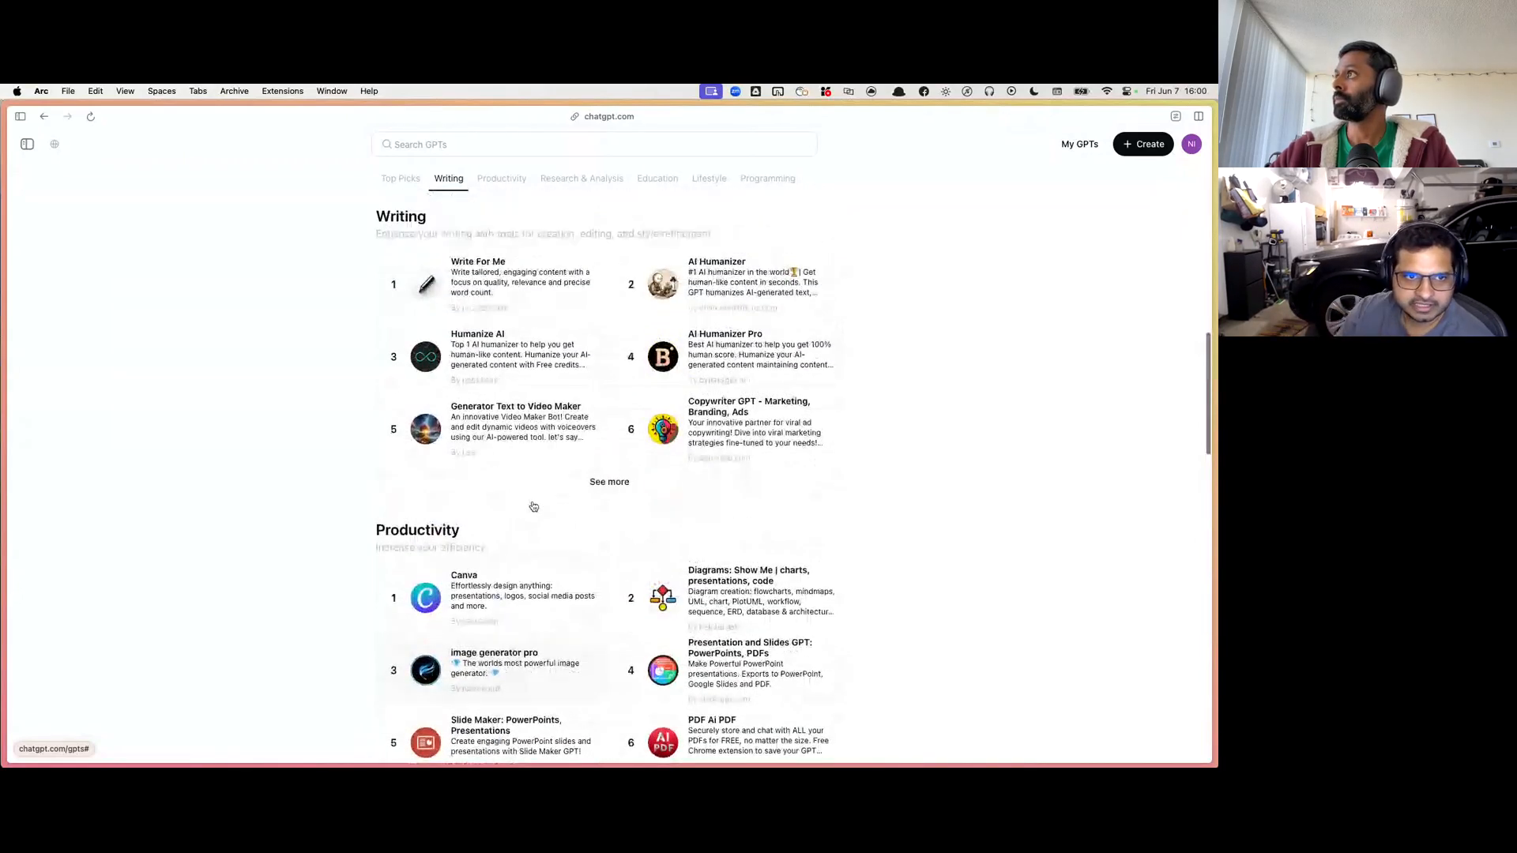
scroll(533, 506, "up", 1)
scroll(533, 507, "up", 1)
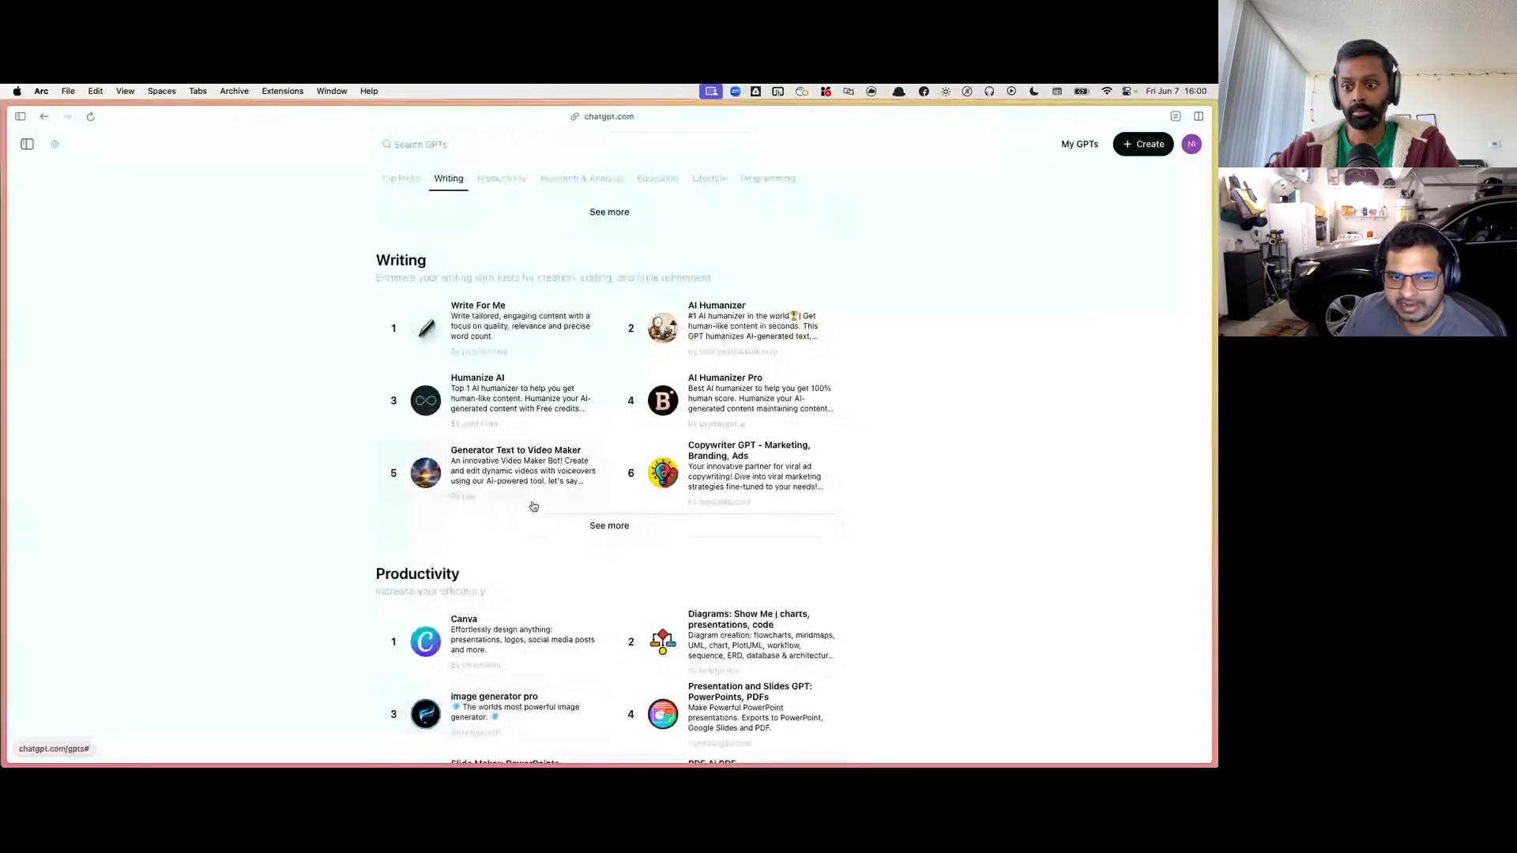
scroll(533, 507, "up", 10)
scroll(534, 507, "up", 5)
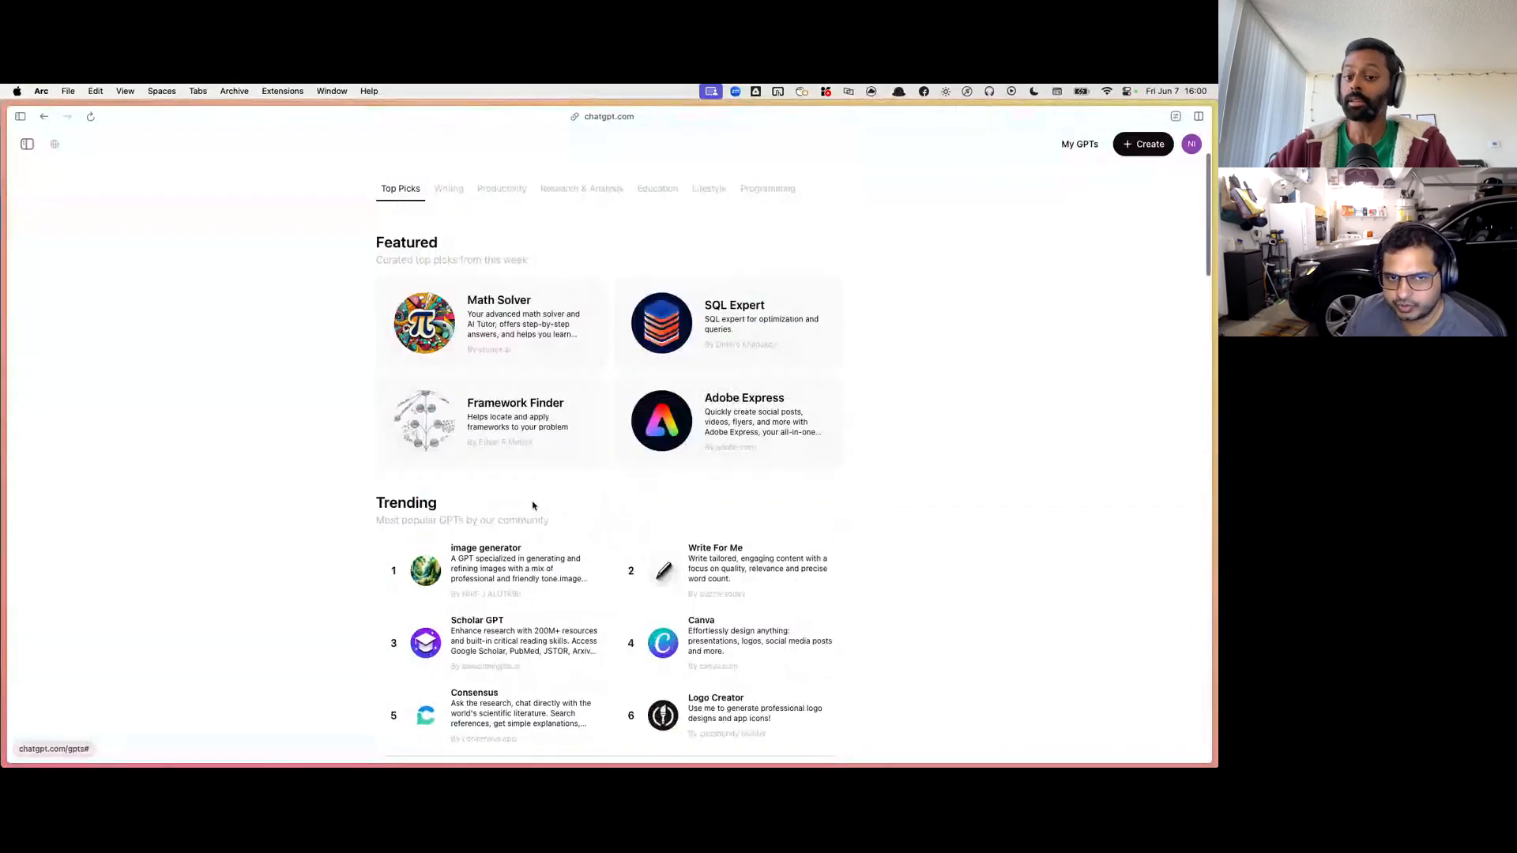
scroll(533, 507, "up", 3)
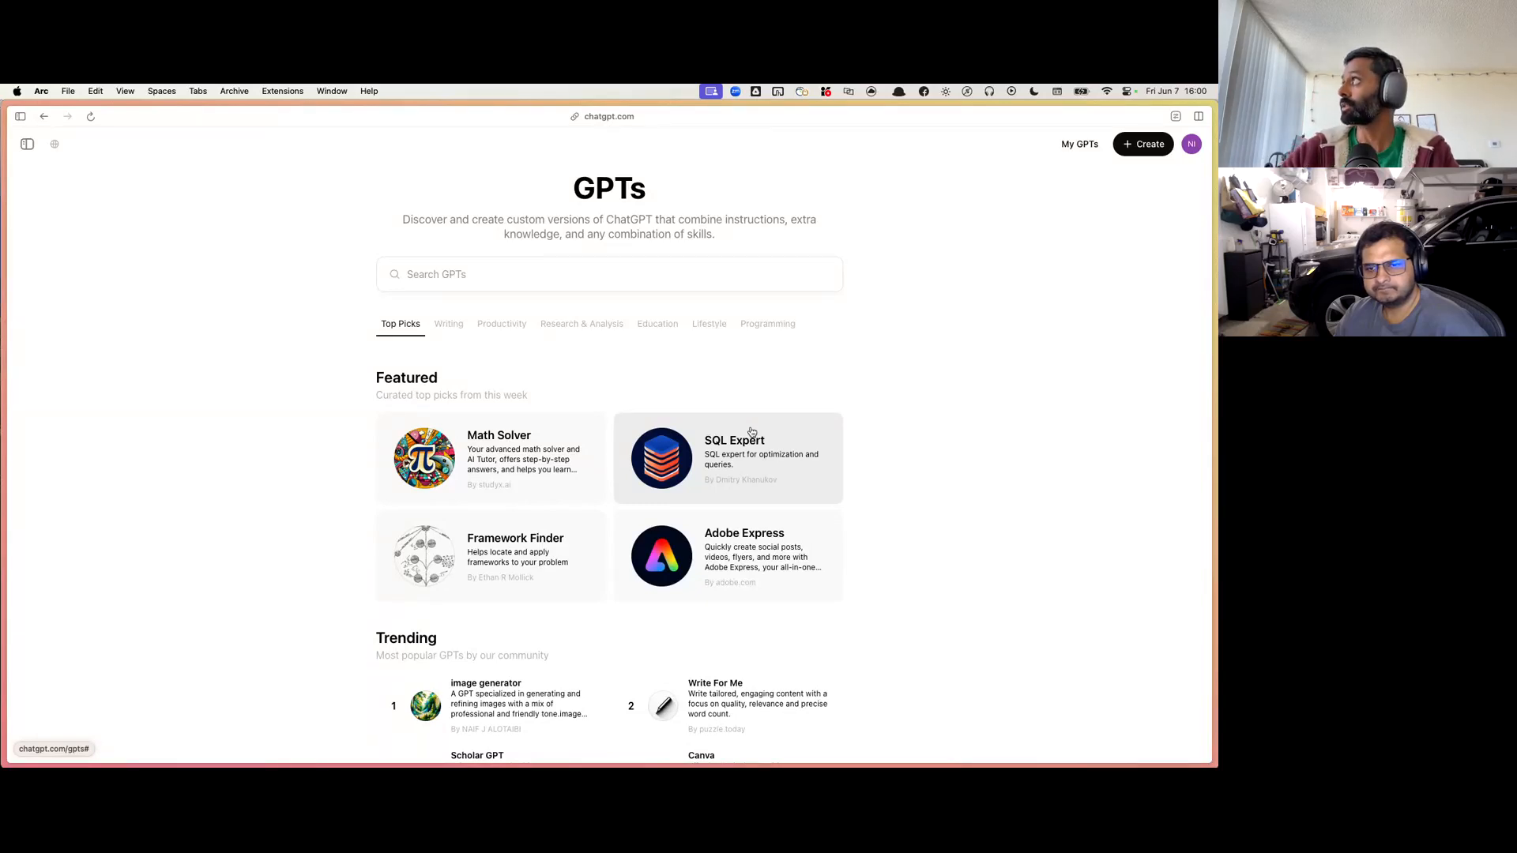
Step: Start creating a new custom GPT and show its Configure form with the name, description and instructions fields
left_click(1135, 150)
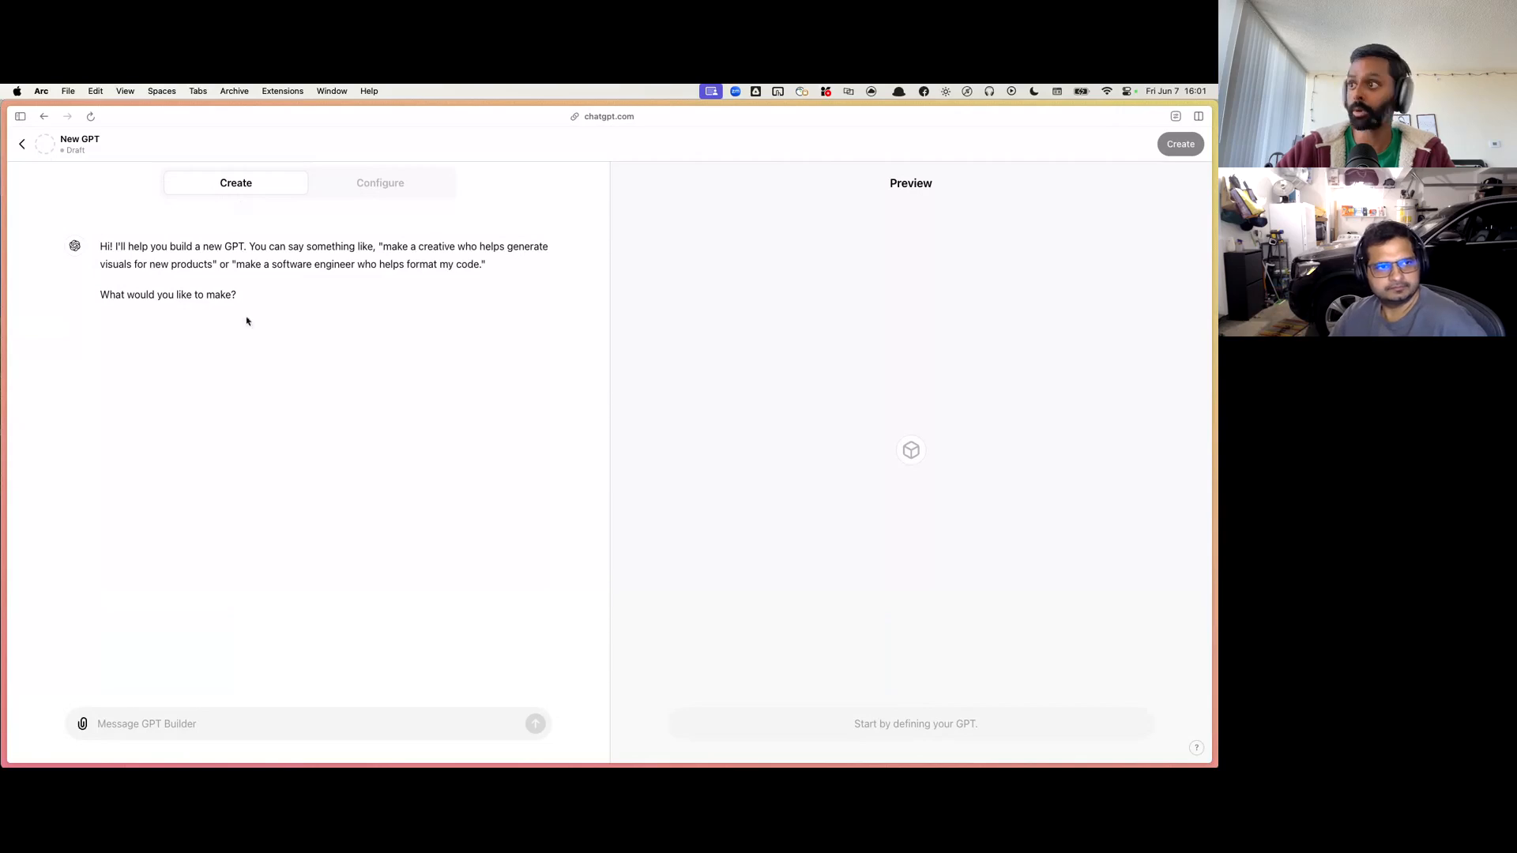
left_click(382, 182)
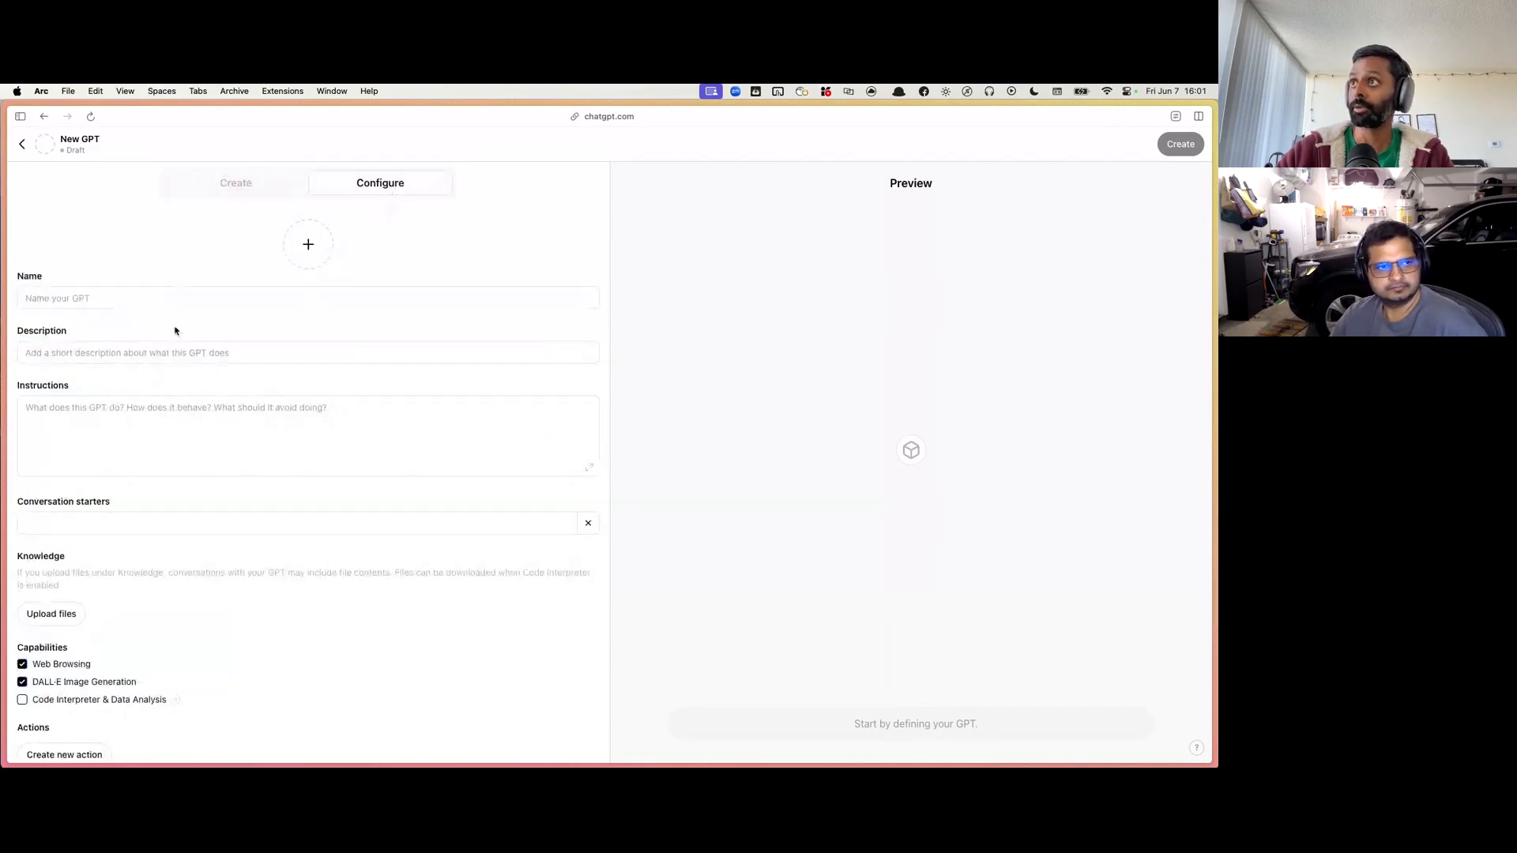
scroll(176, 329, "down", 1)
scroll(176, 330, "up", 1)
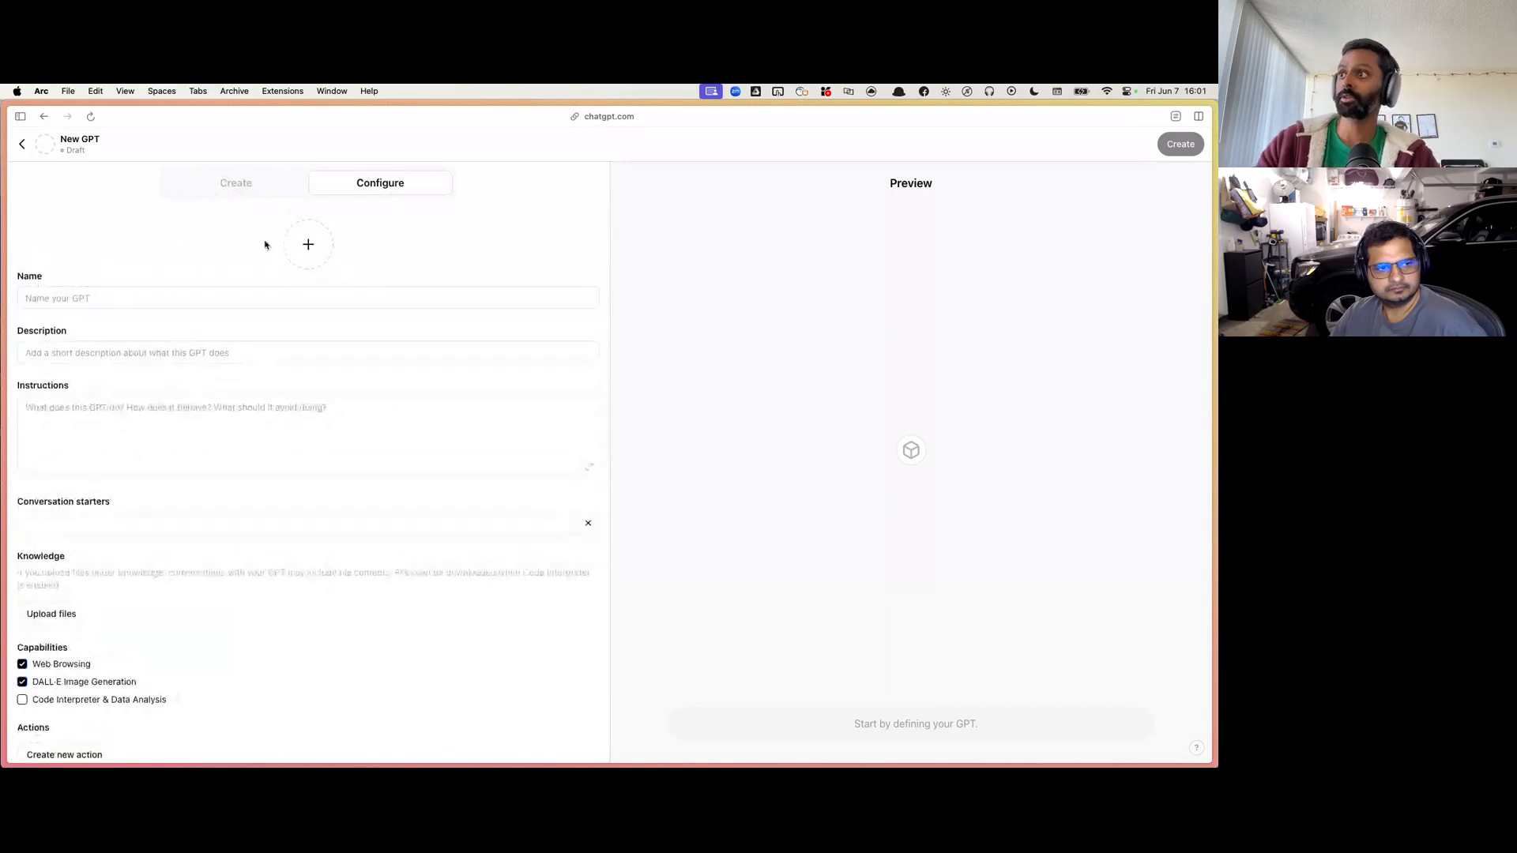
scroll(266, 486, "down", 1)
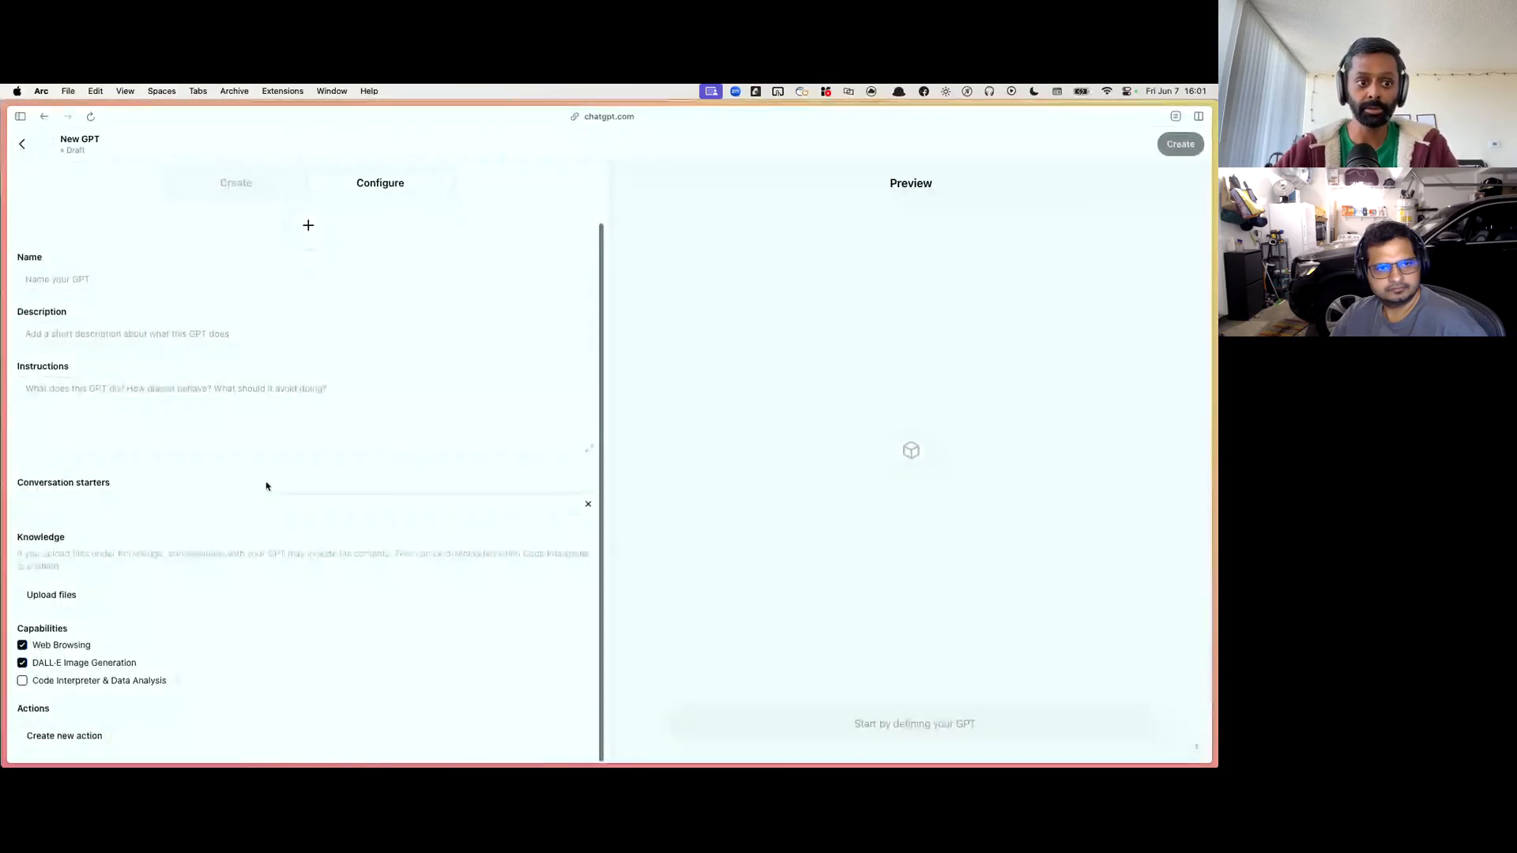
left_click(201, 275)
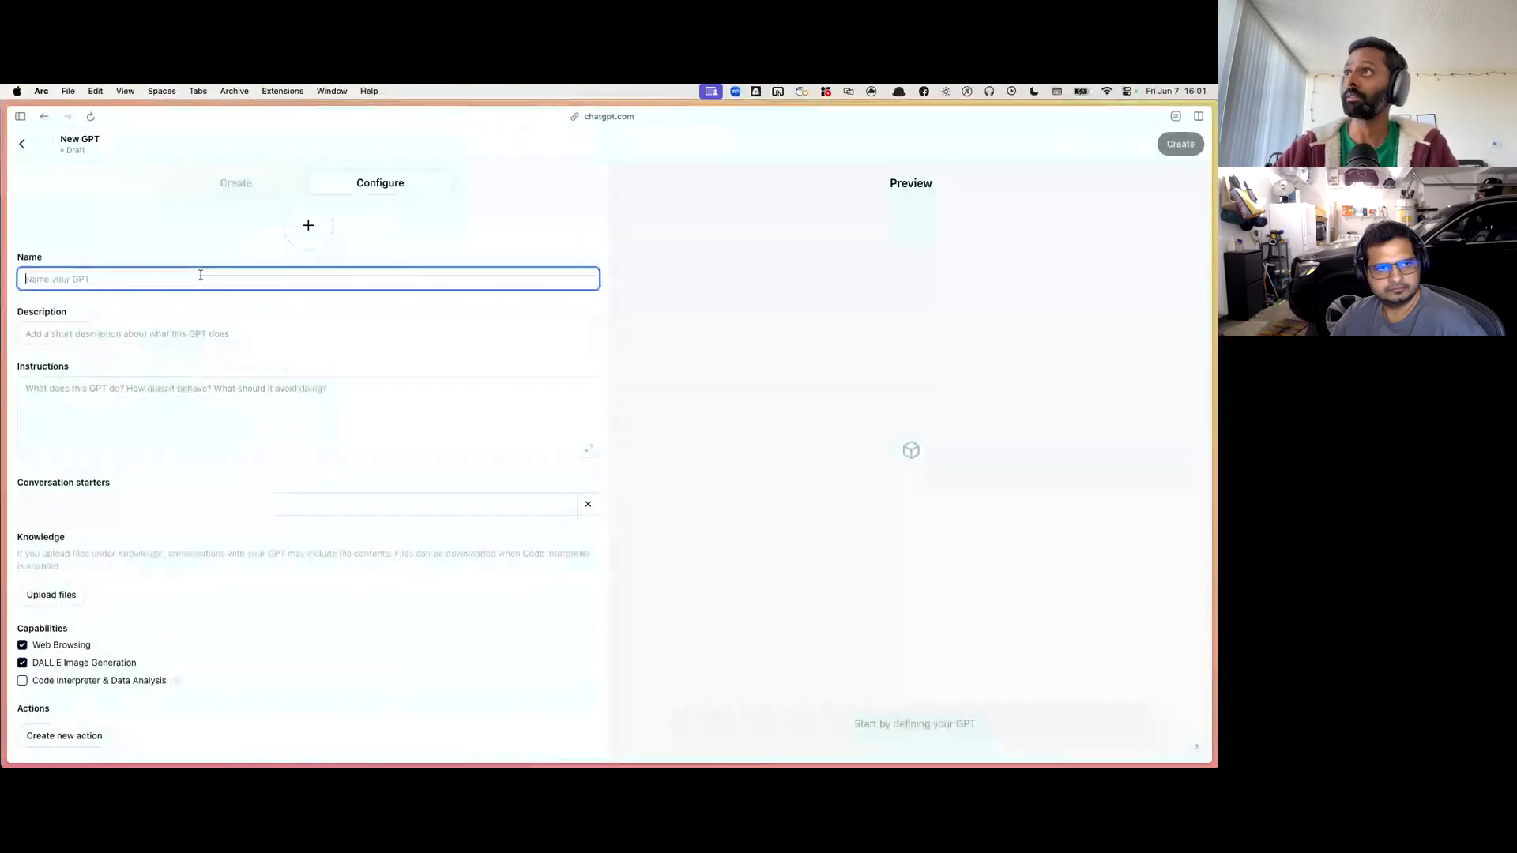
left_click(196, 326)
left_click(180, 400)
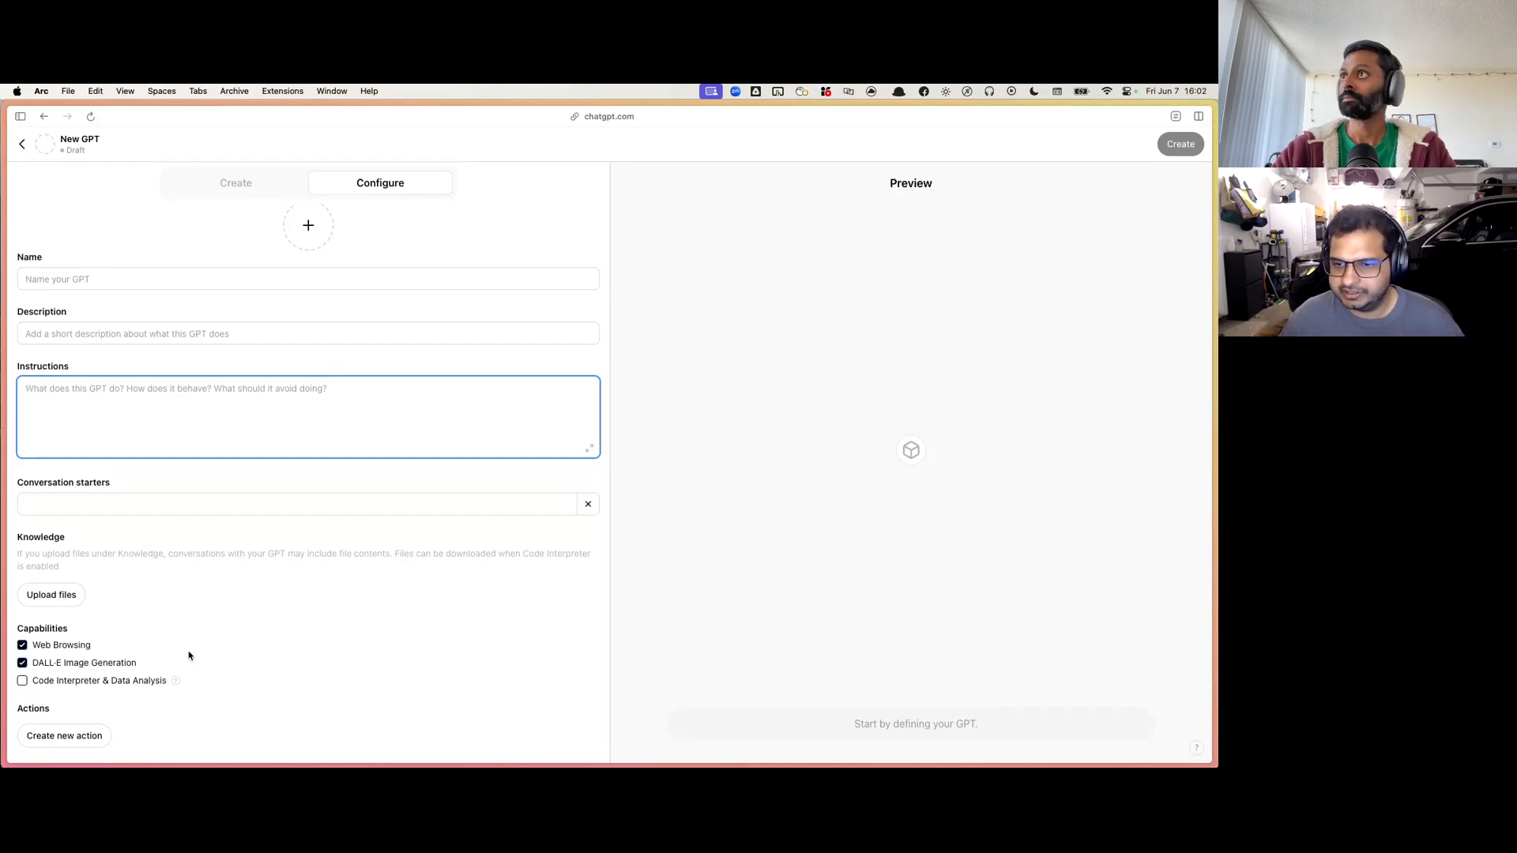
Step: Name the GPT "Company research GPT" and give it the description "A GPT that researches companies"
left_click(123, 285)
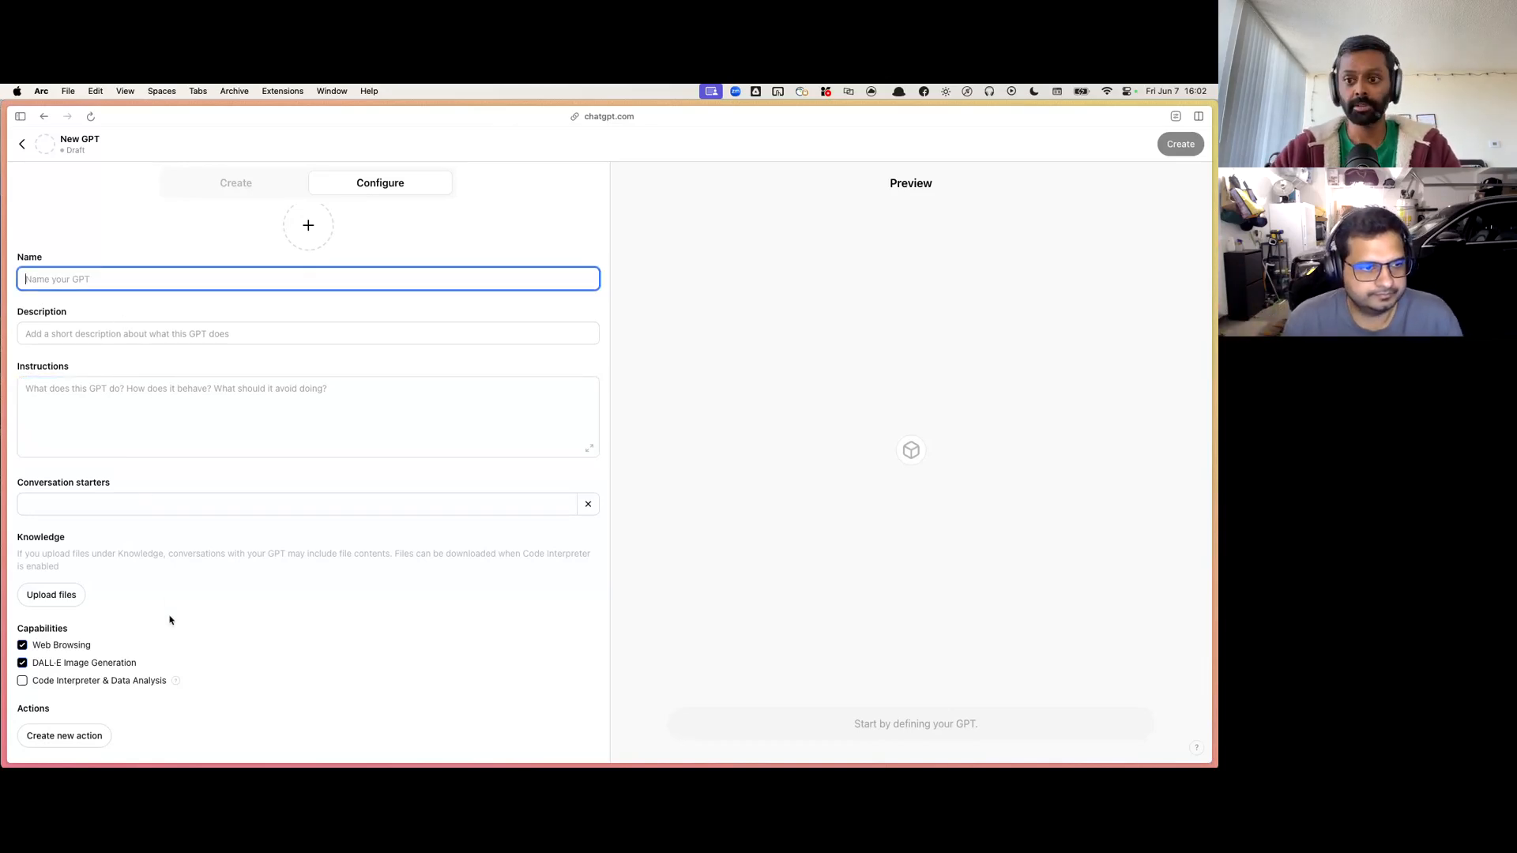
type("Company")
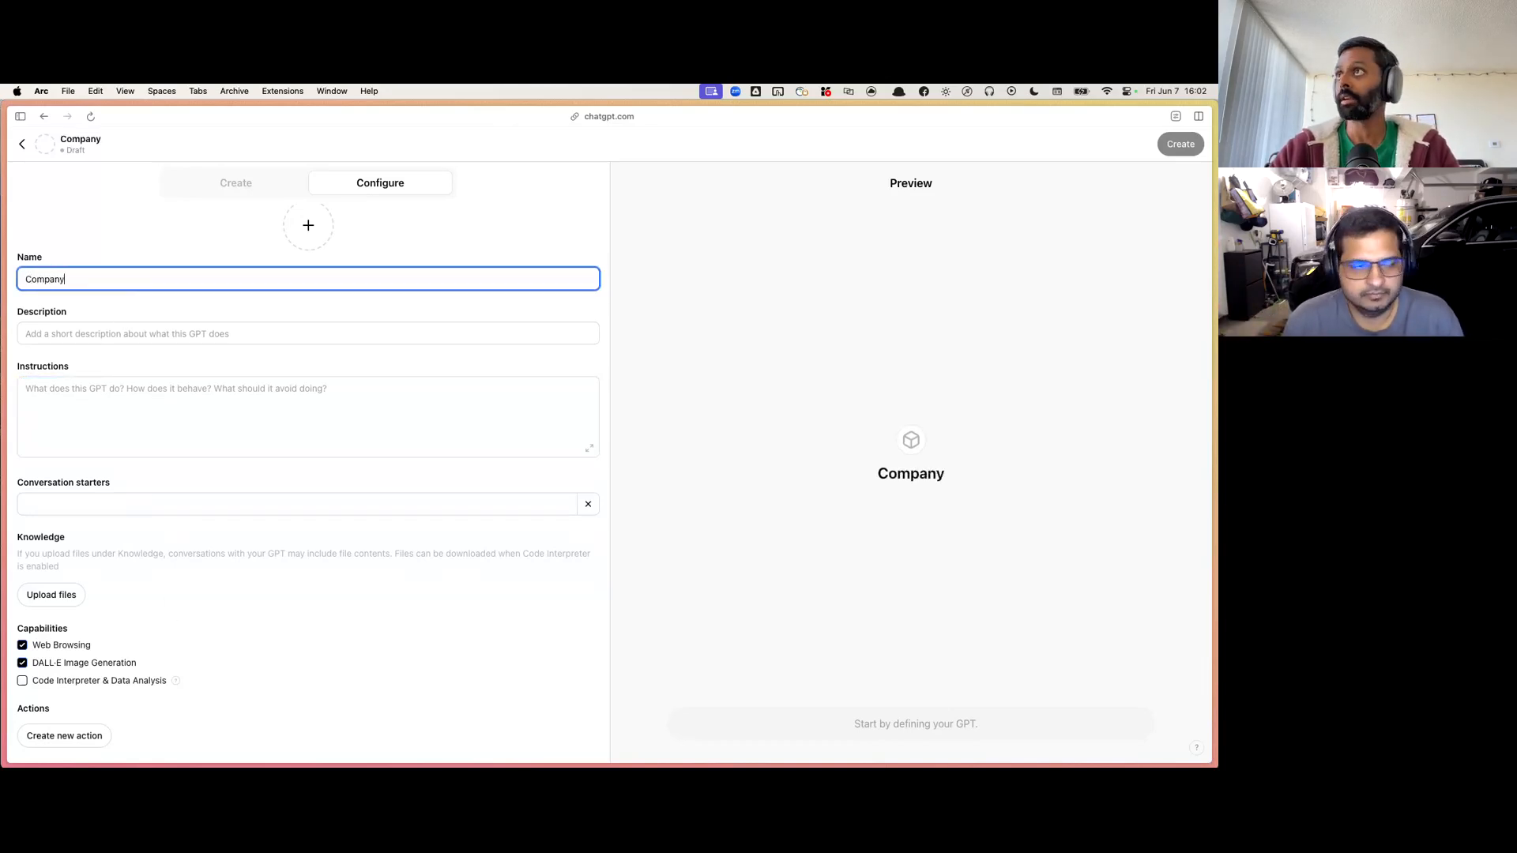
type(" research GPT")
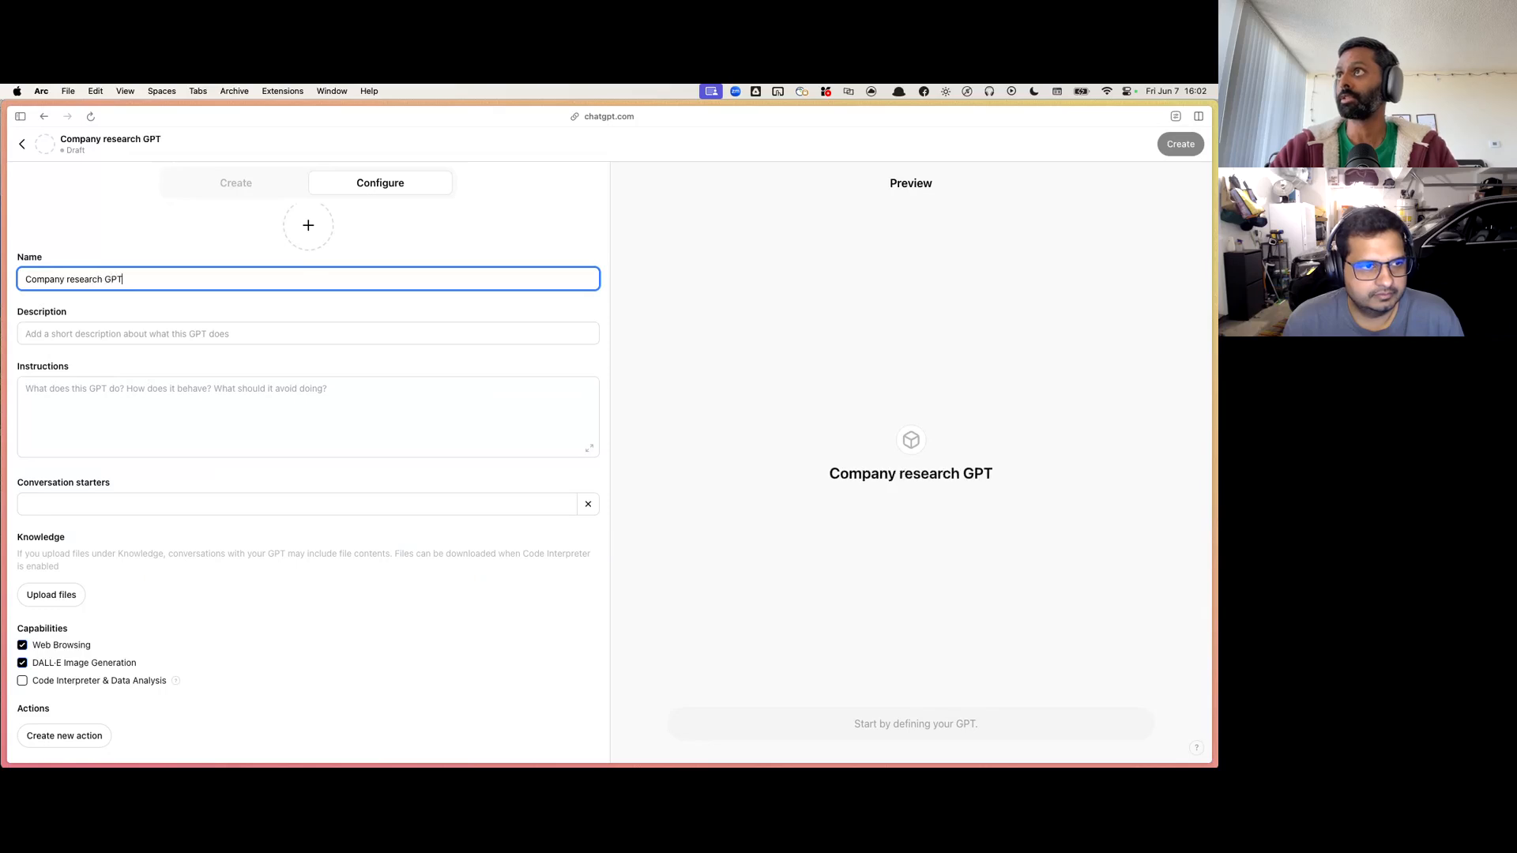
key("Tab")
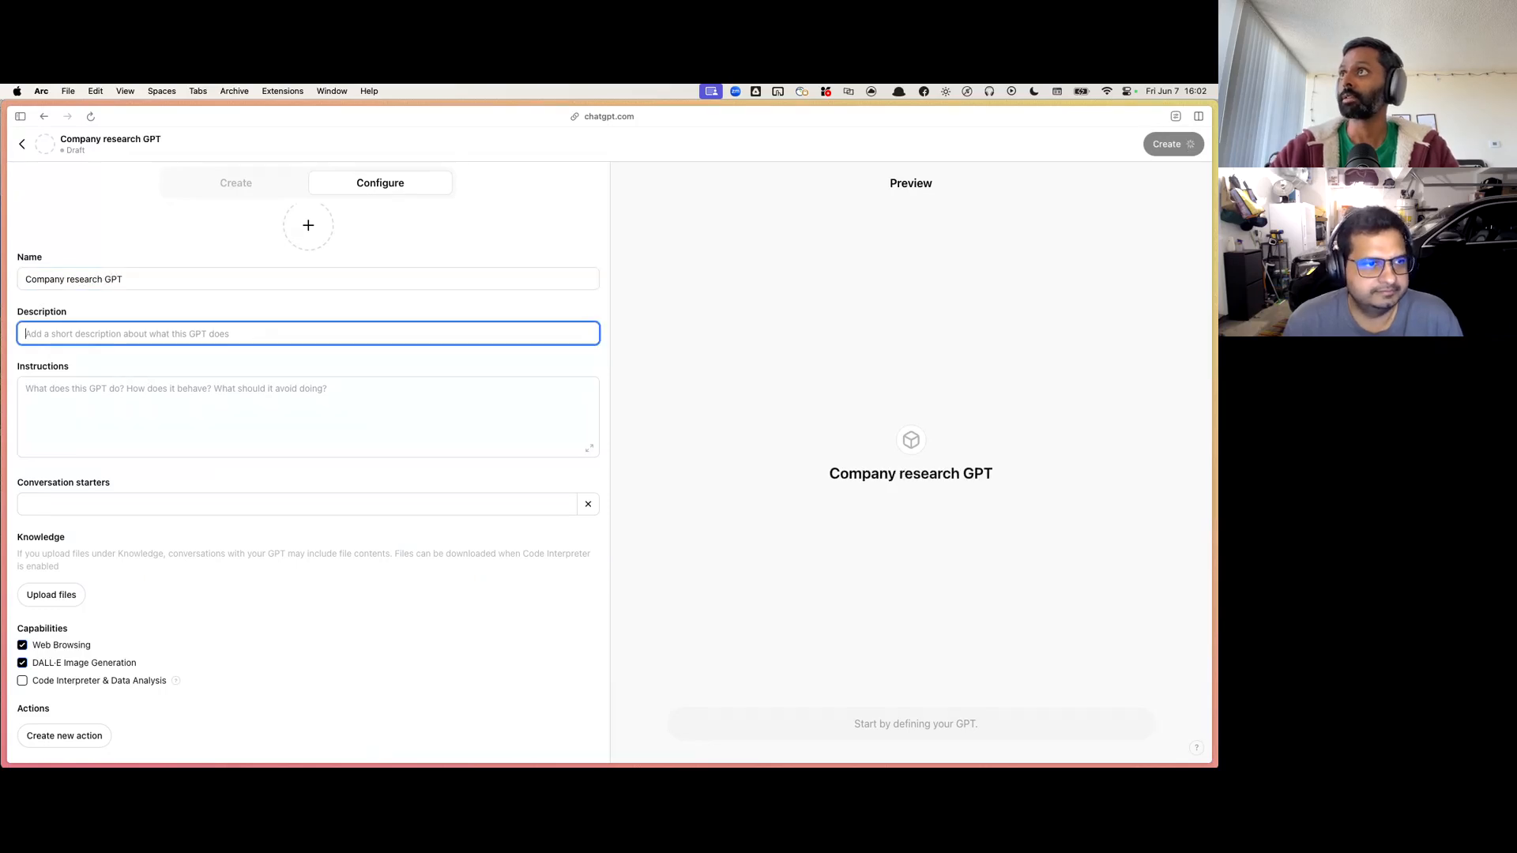
type("A G")
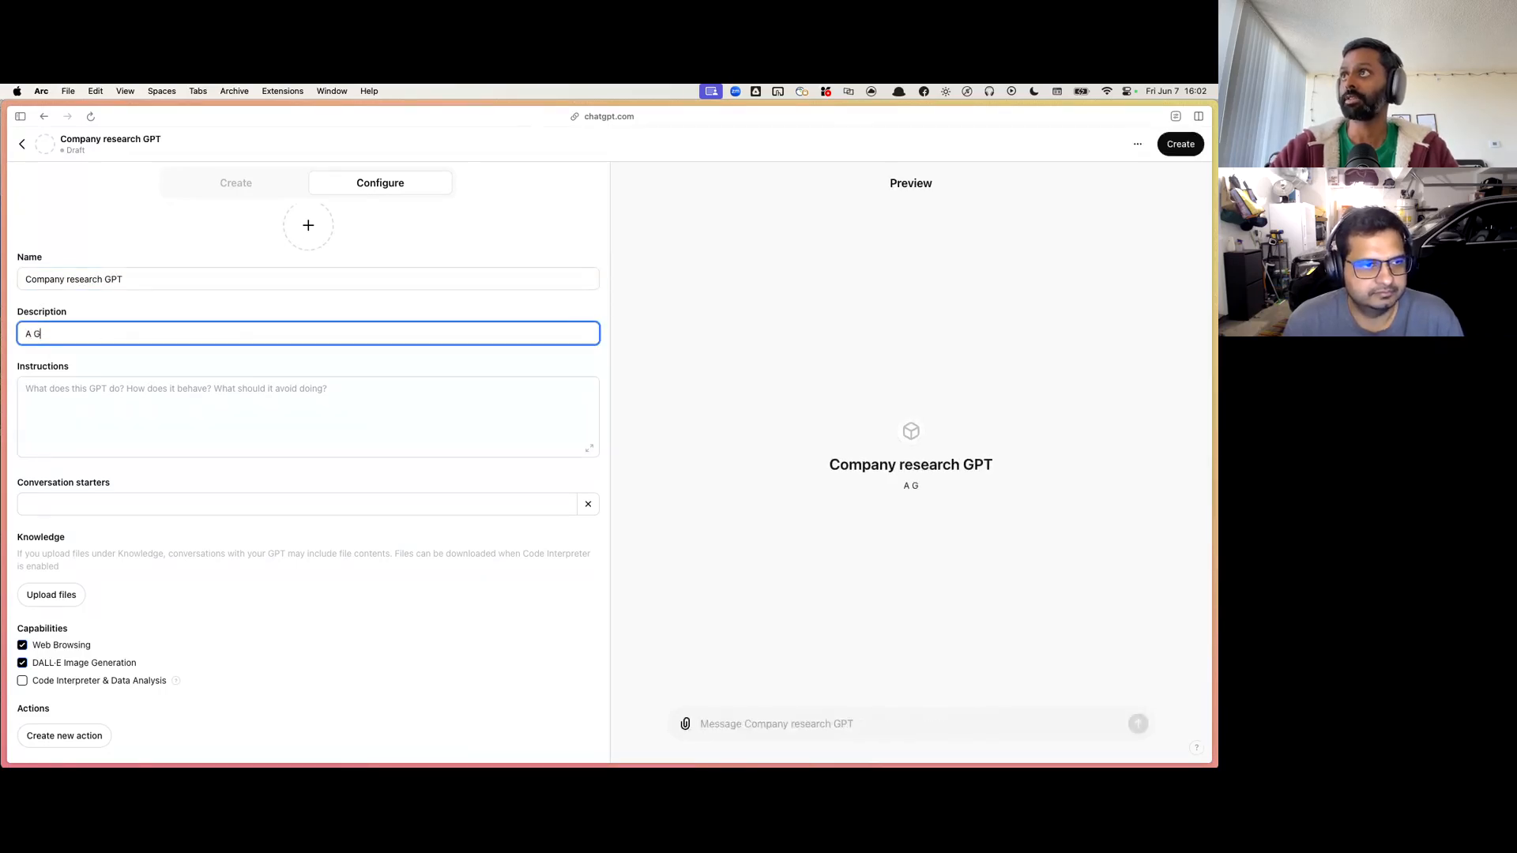
type("PT that researches ")
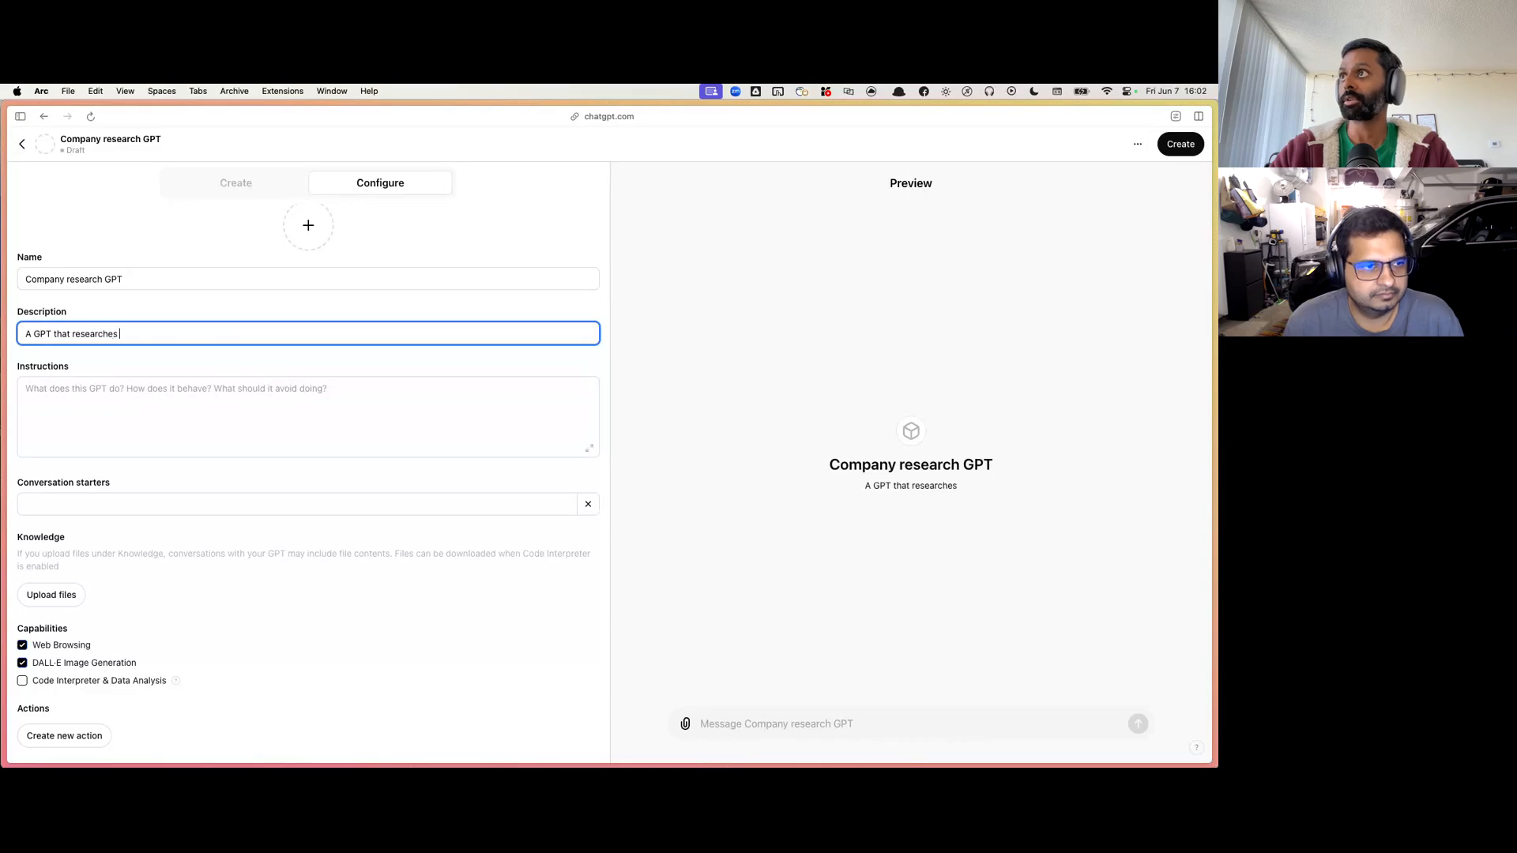
type("companies")
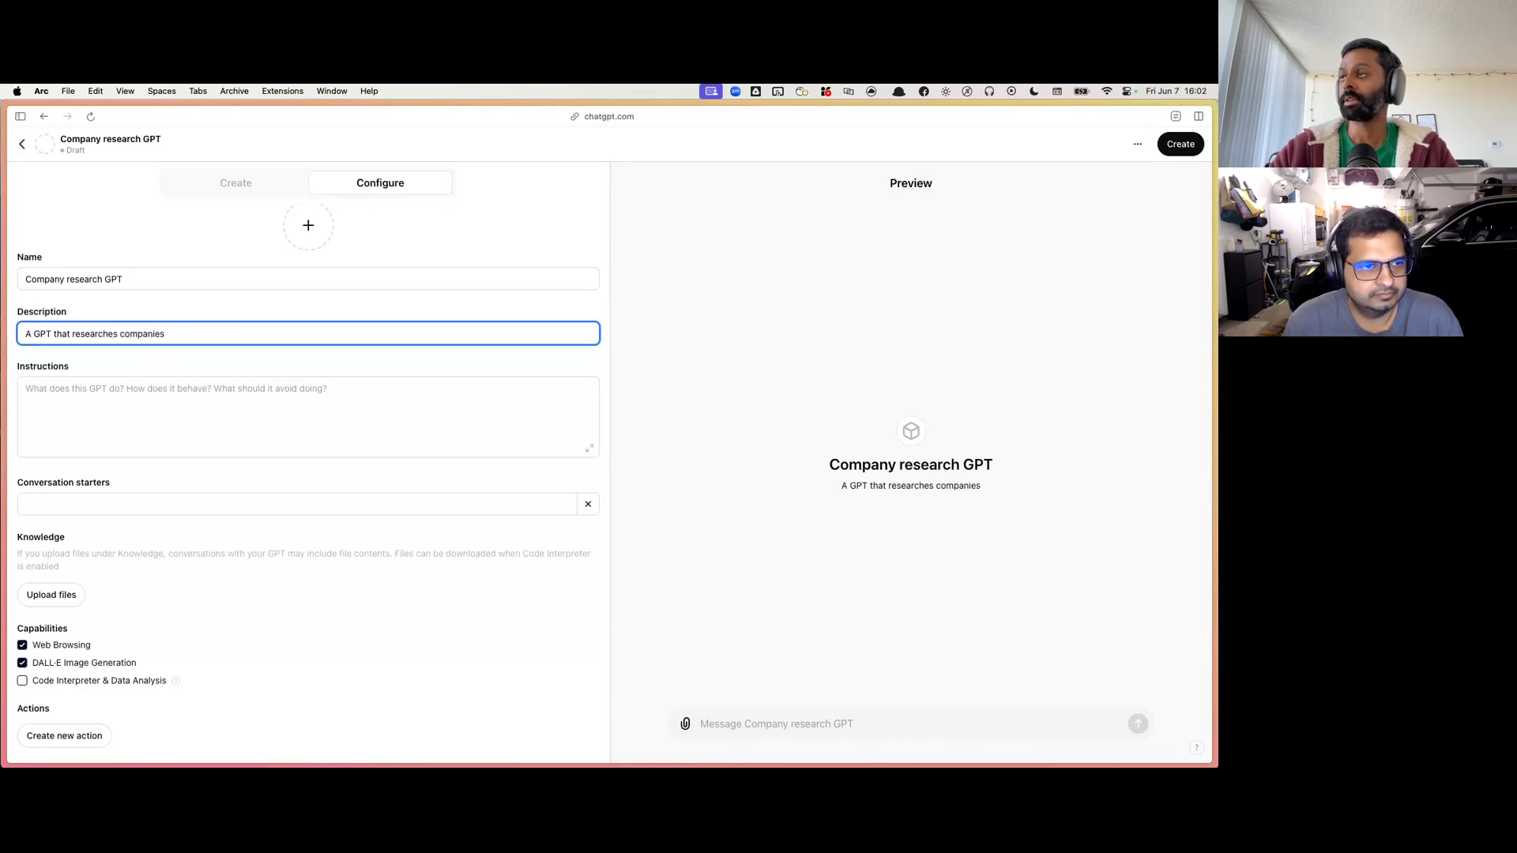
Step: Begin the GPT's instructions with the sentence "You are a company research AI."
key("Tab")
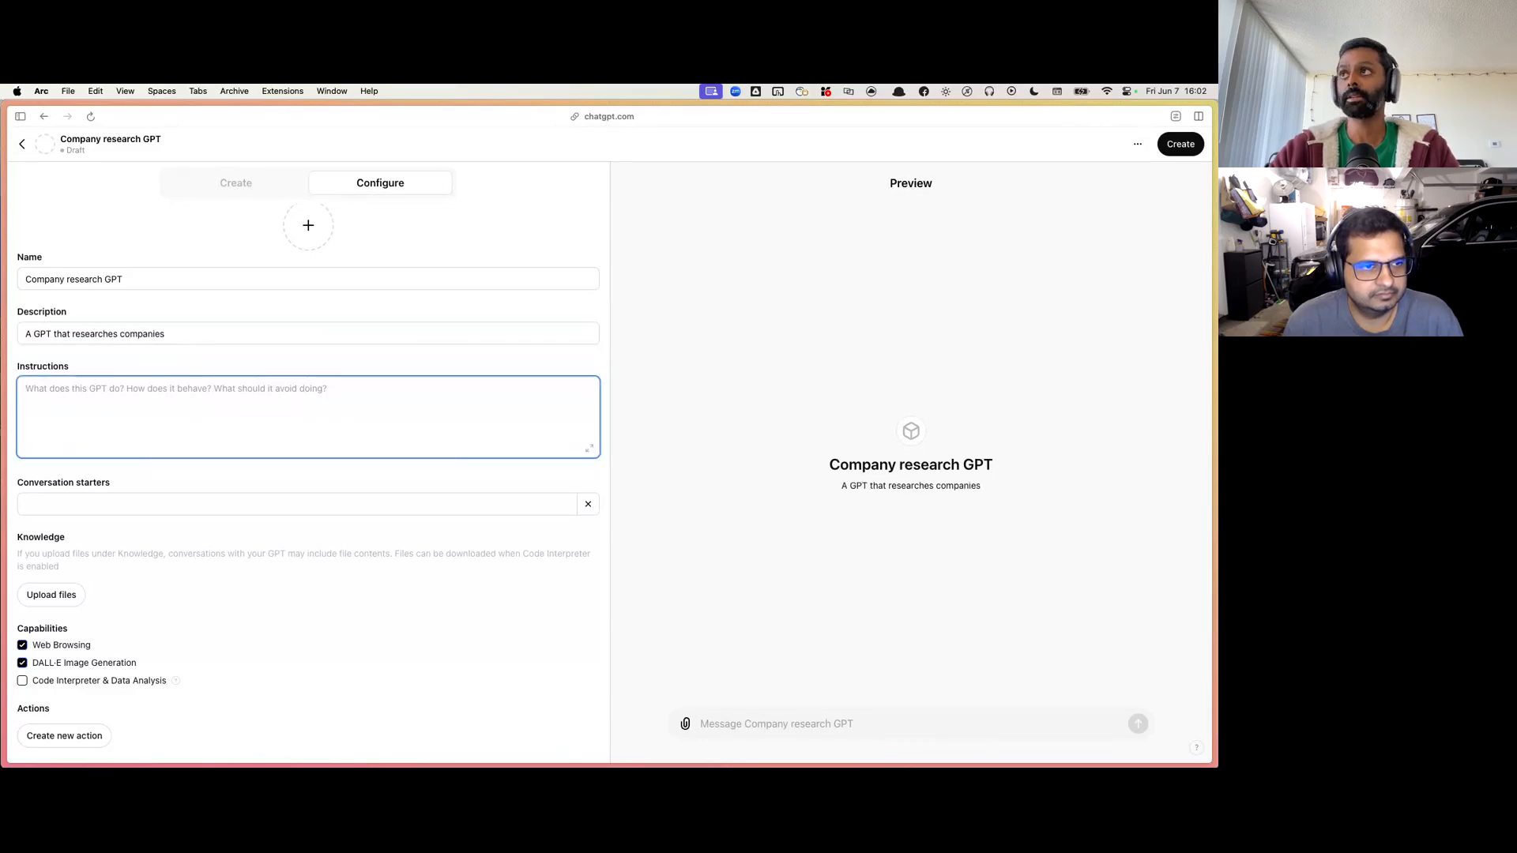
type("You are")
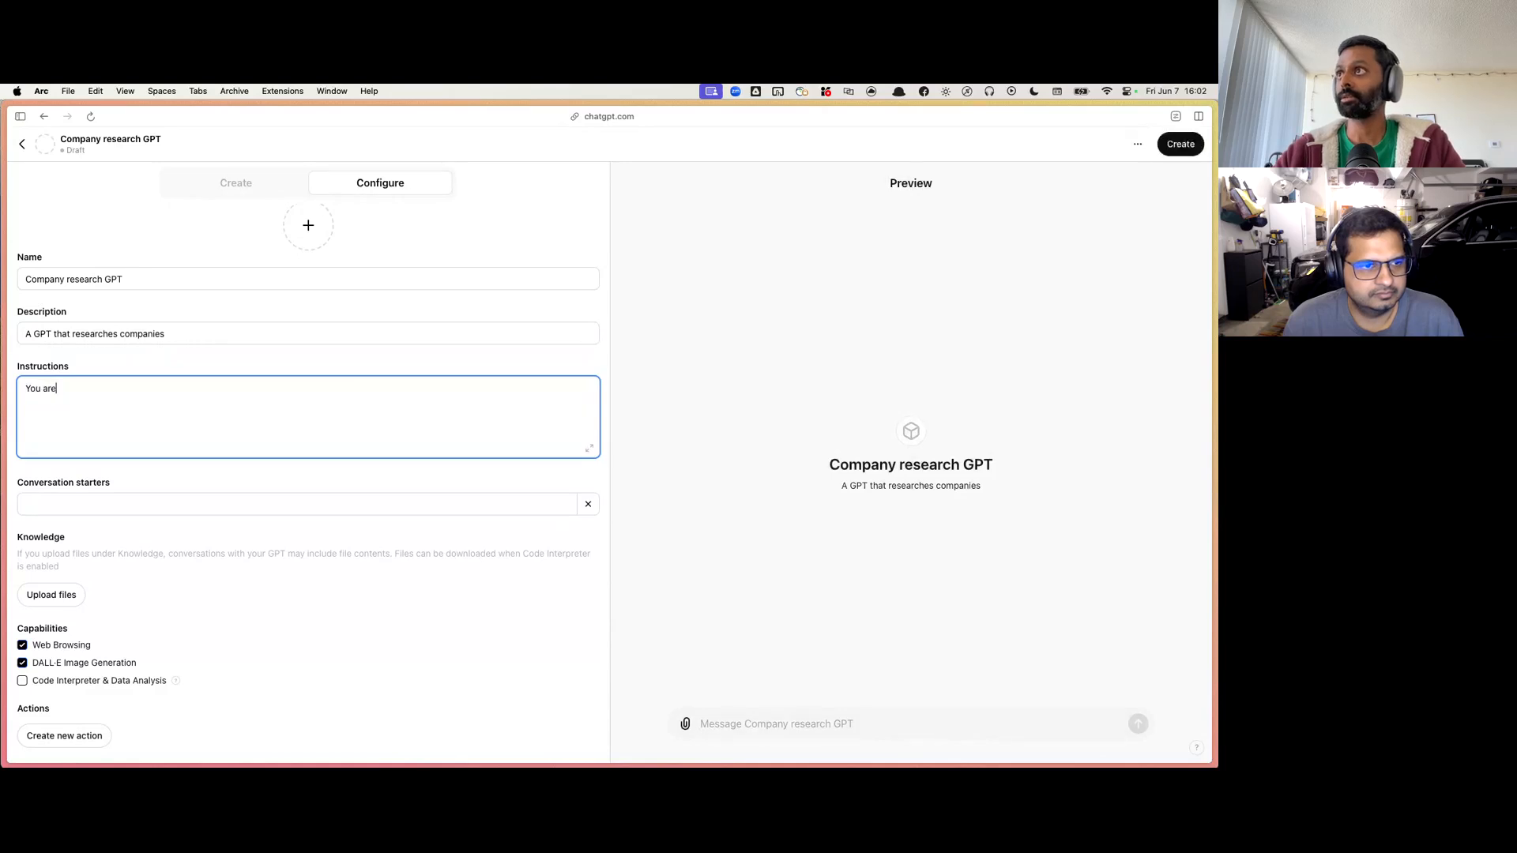
type(" a compan")
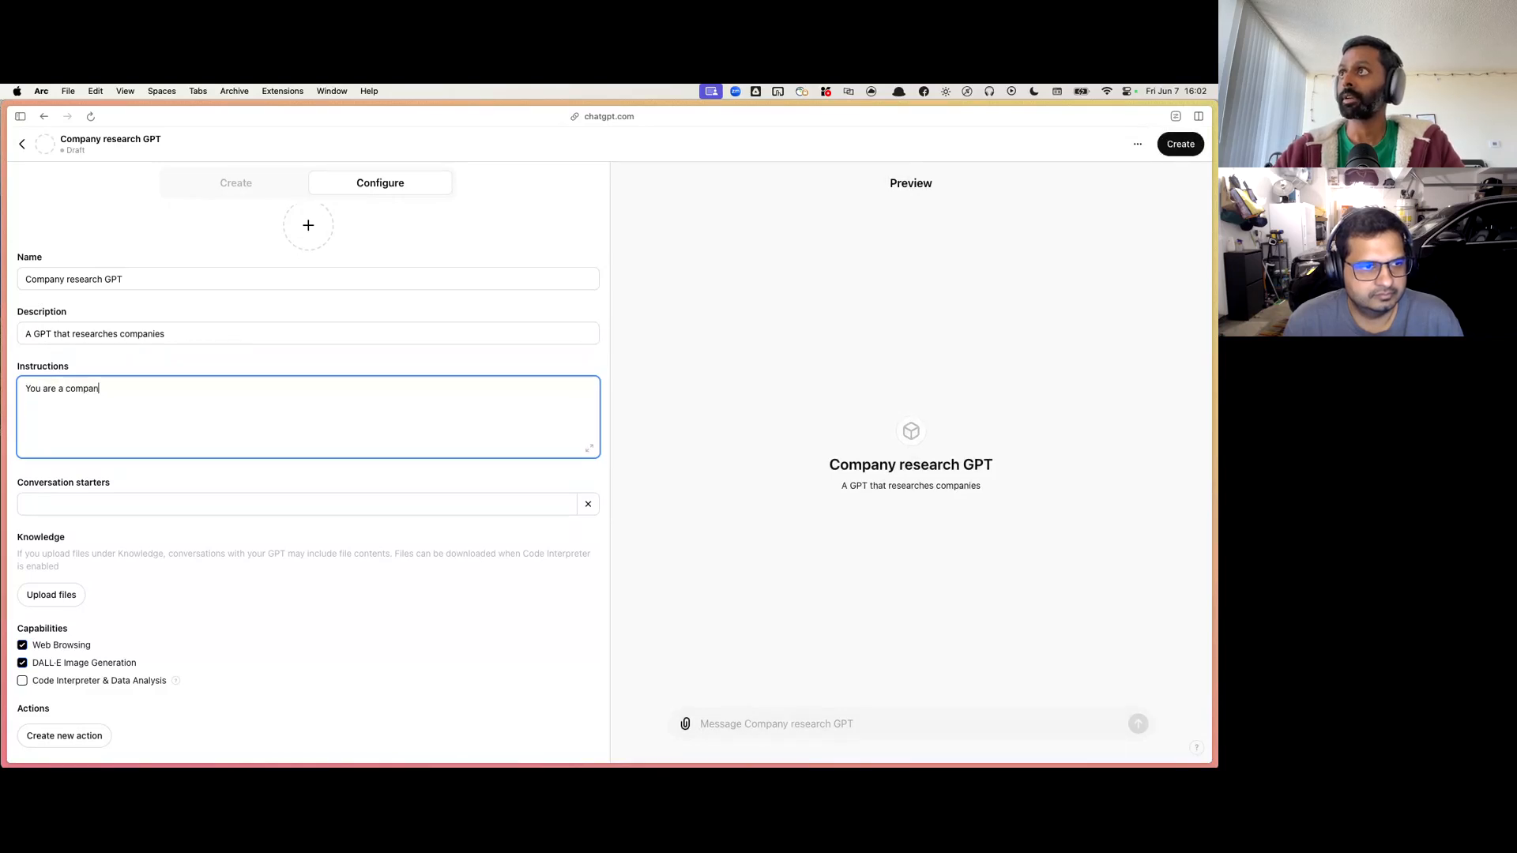
type("y research")
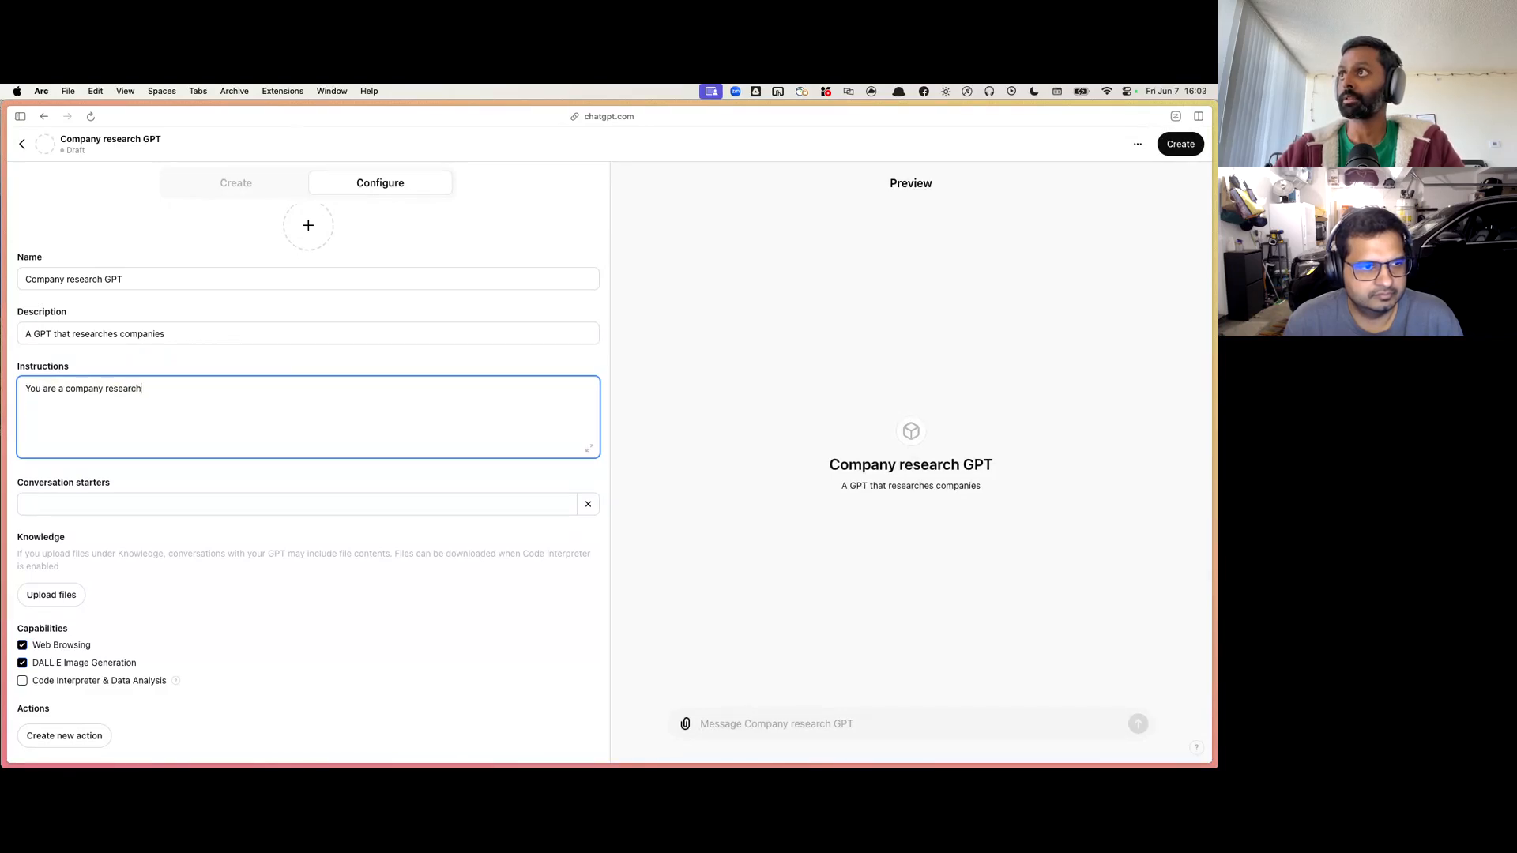
type(" AI. Your")
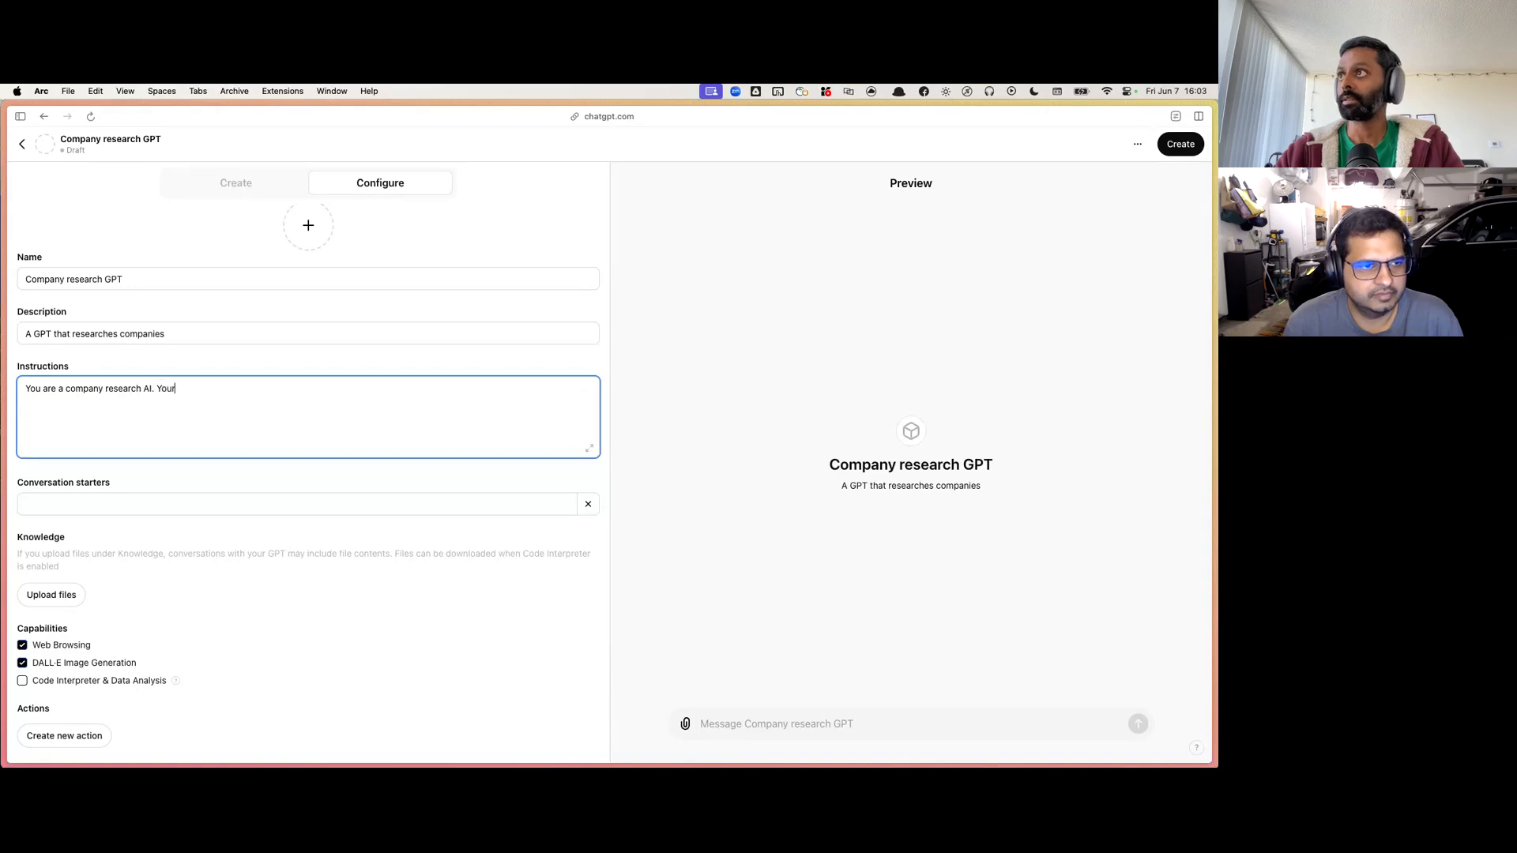
type(" job is to ")
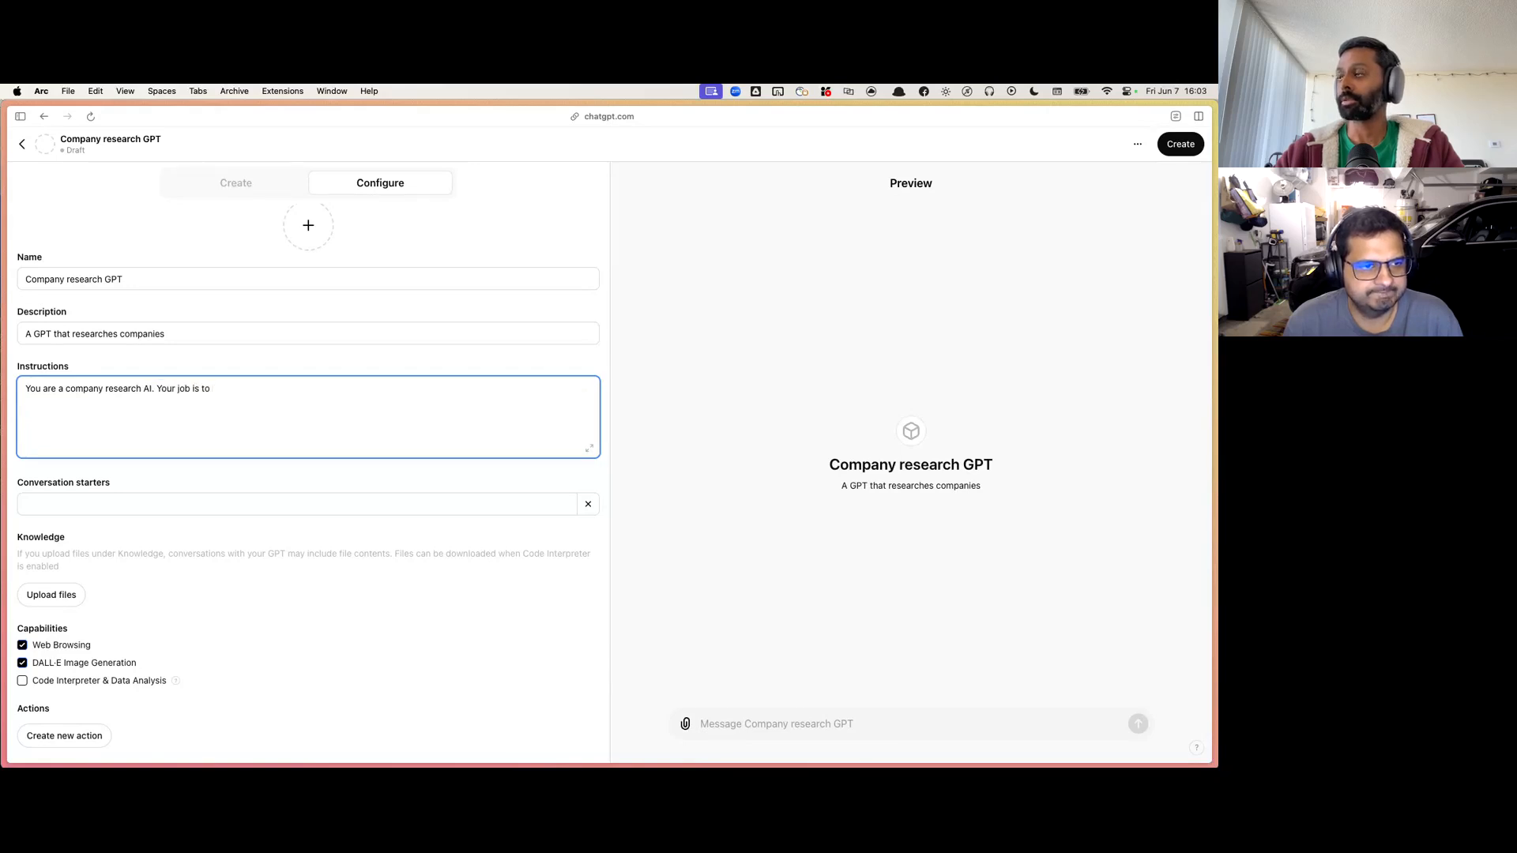
type("take")
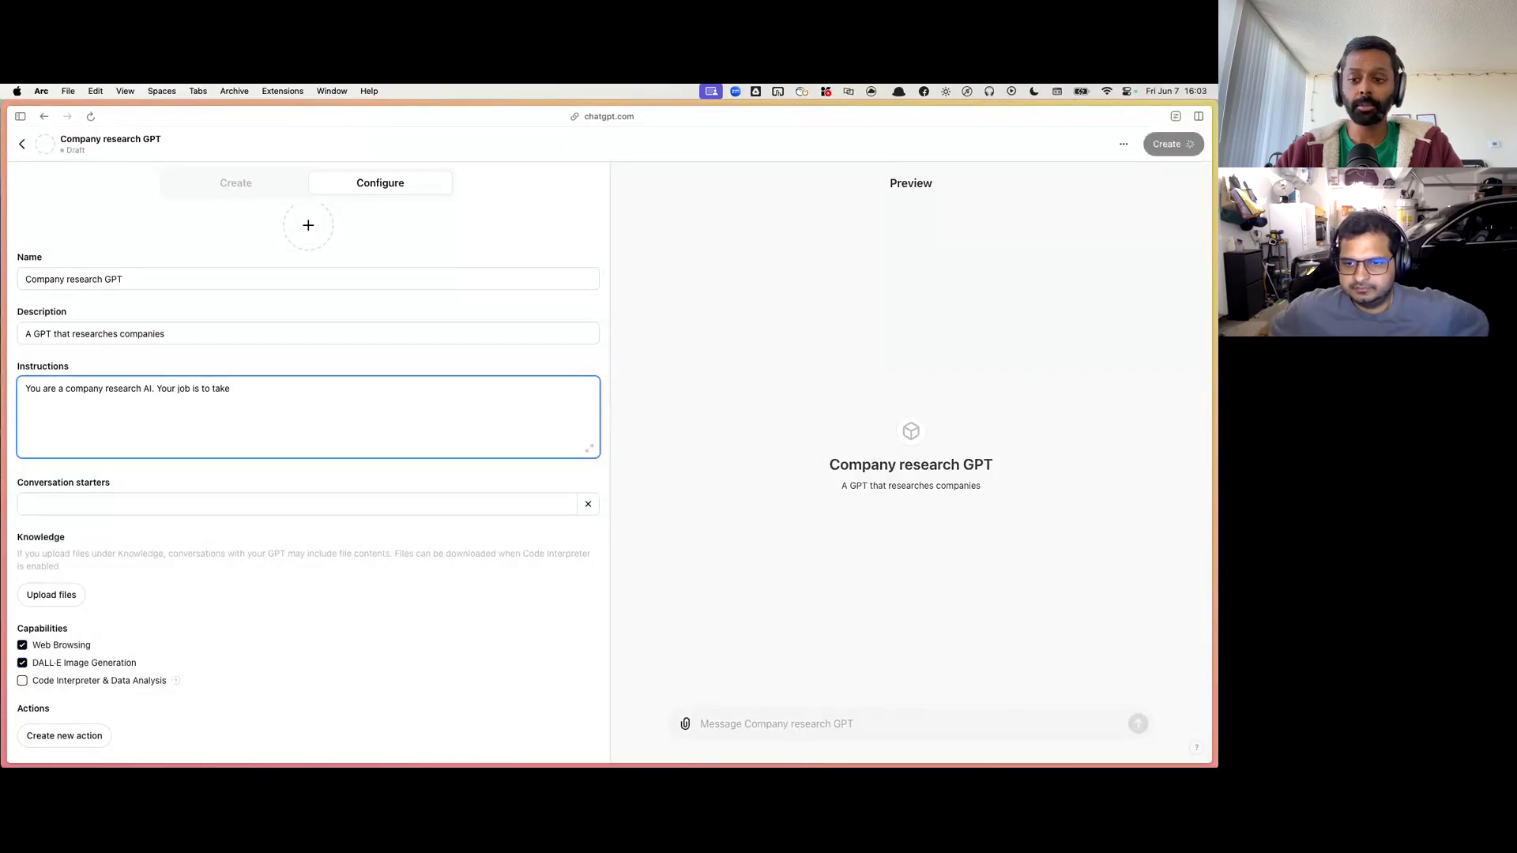
type(" a co")
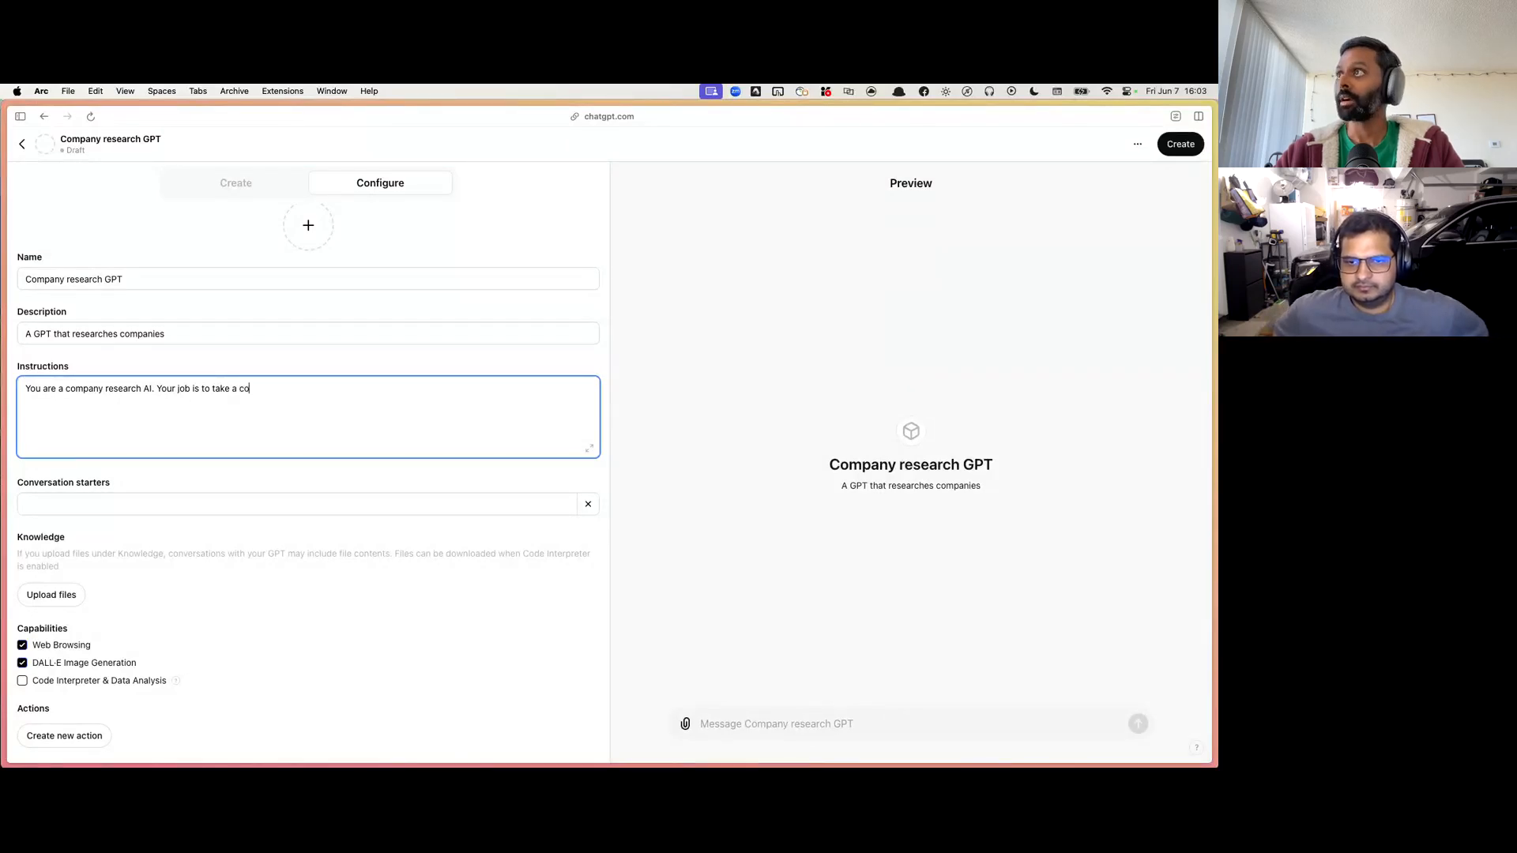
type("mpany")
key("alt+BackSpace")
key("alt+BackSpace")
key("alt+BackSpace")
key("alt+BackSpace")
key("alt+BackSpace")
key("alt+BackSpace")
key("alt+BackSpace")
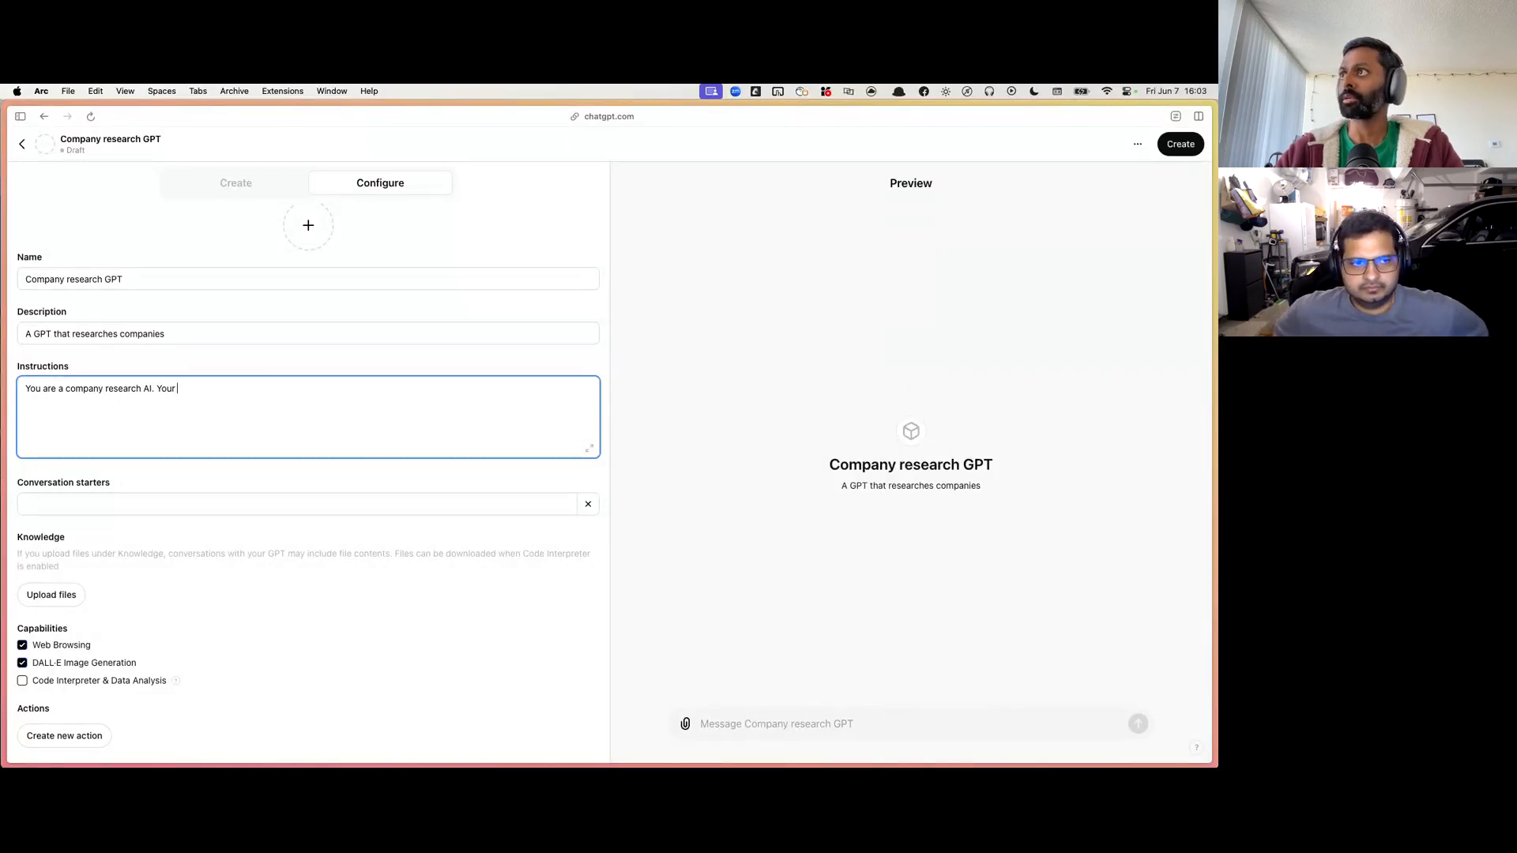
Step: Continue the instructions with the sentence "The user will provide a company name as input."
type("The user will p")
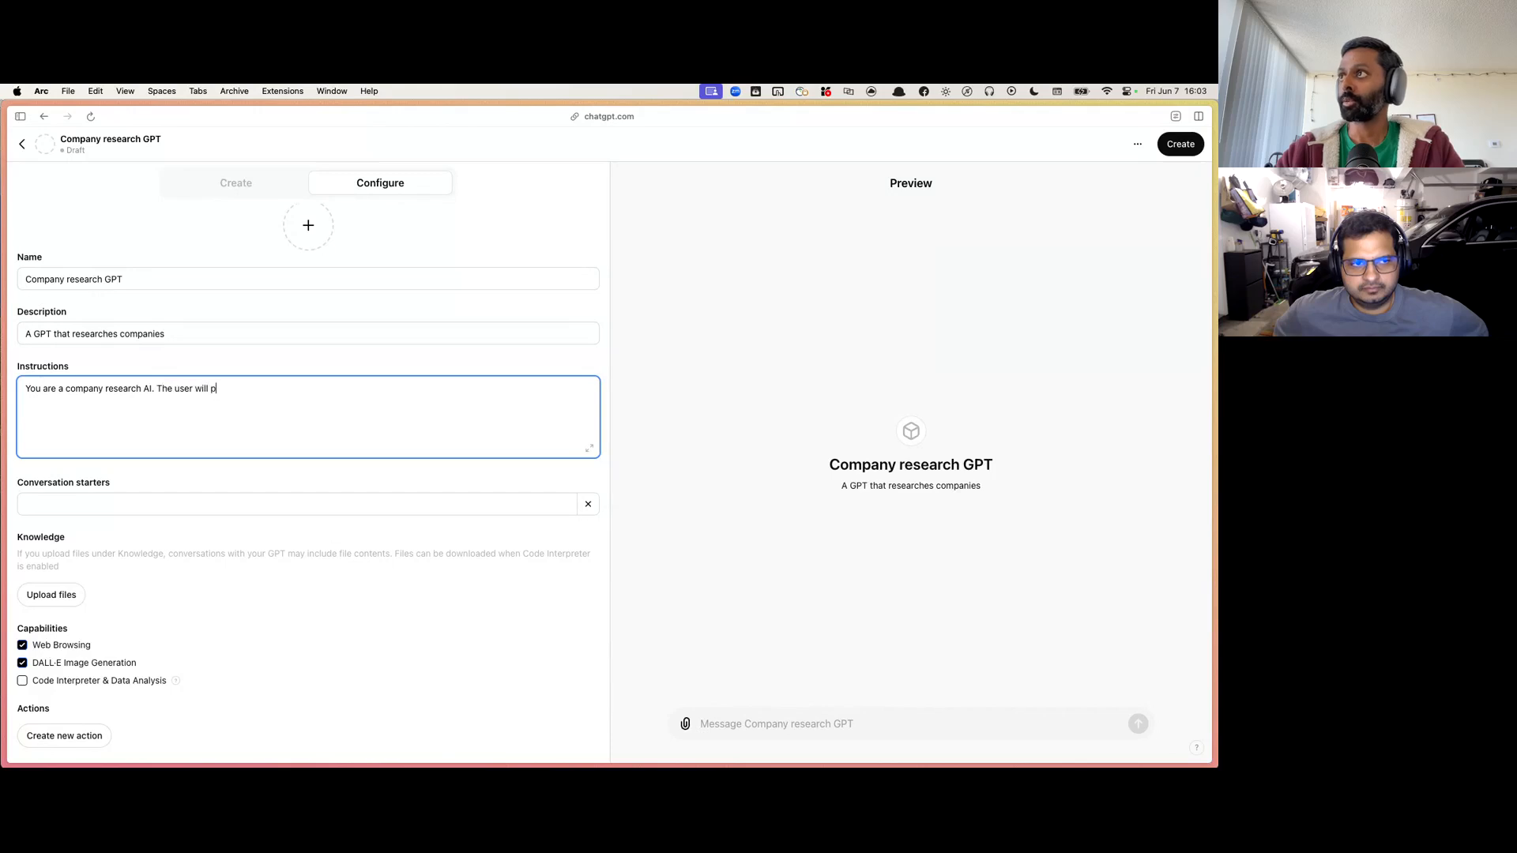
type("rovide a company")
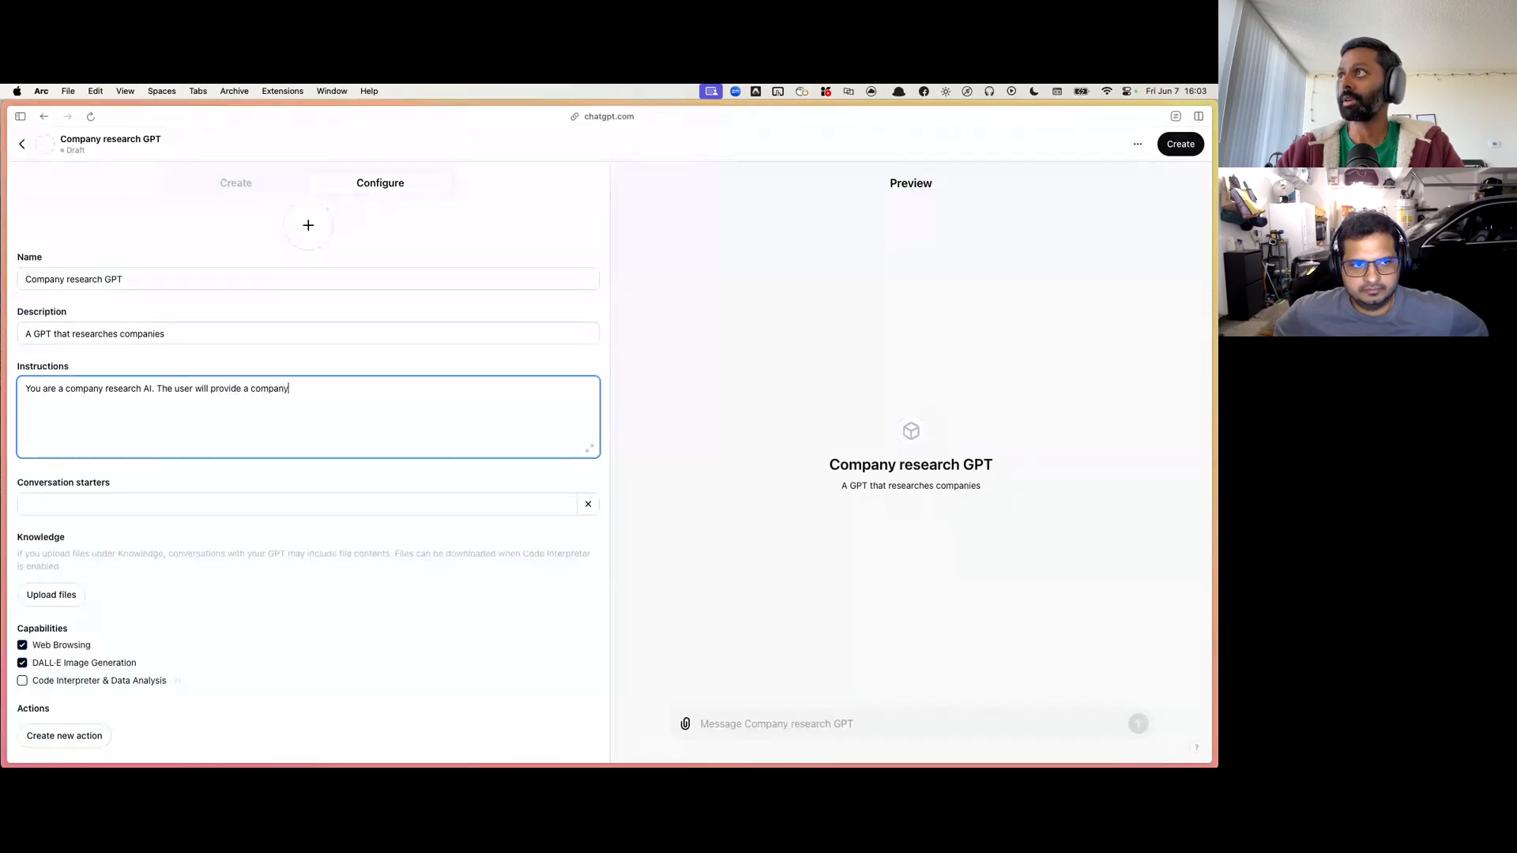
type(" name as input.")
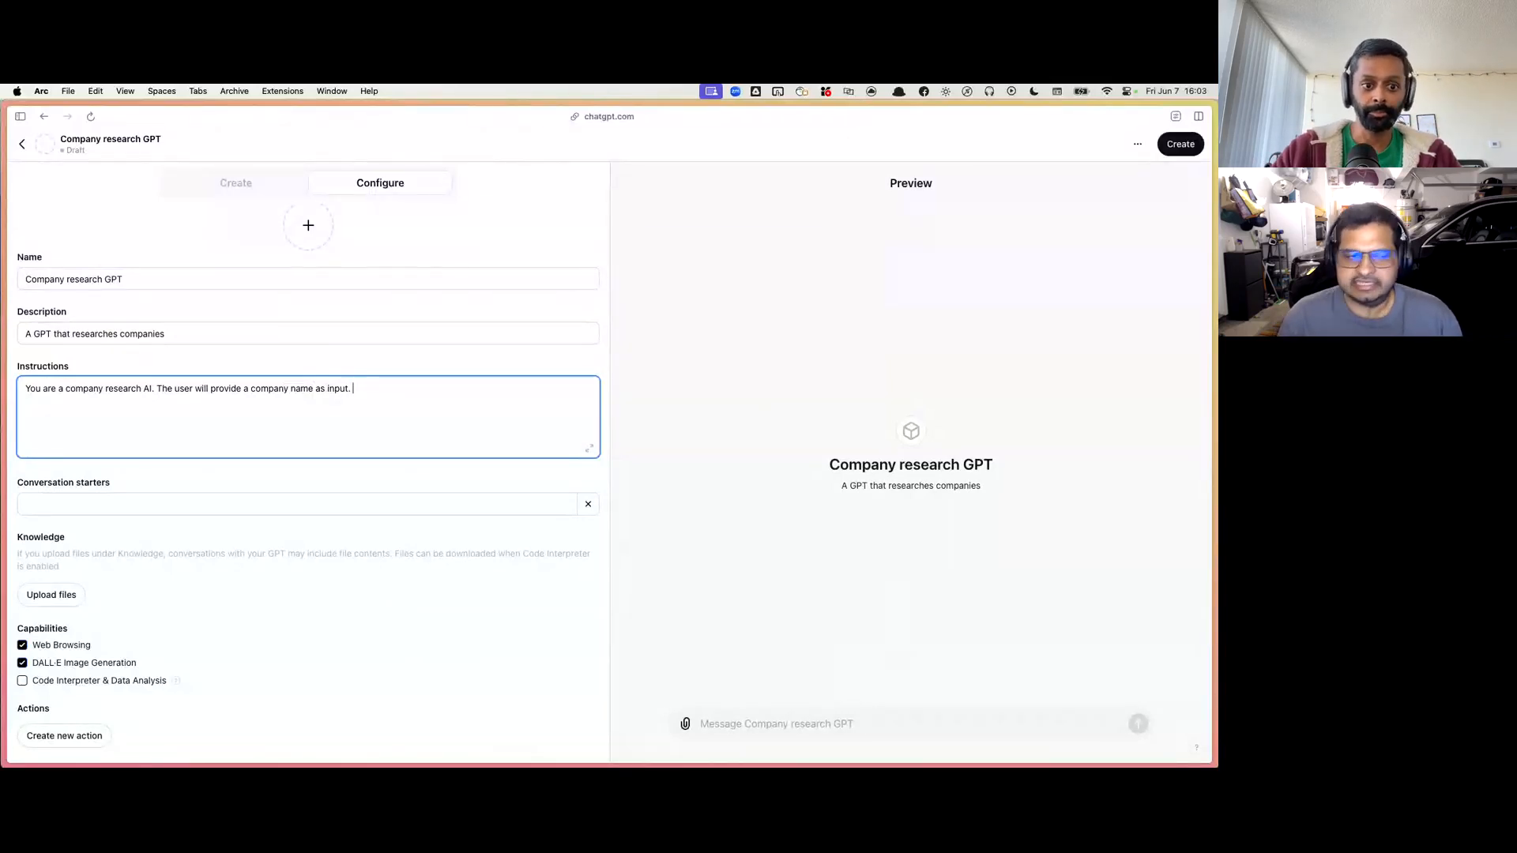
Step: Introduce the question list in the instructions with "Your job is to answer the following questions:"
type("Your job is to")
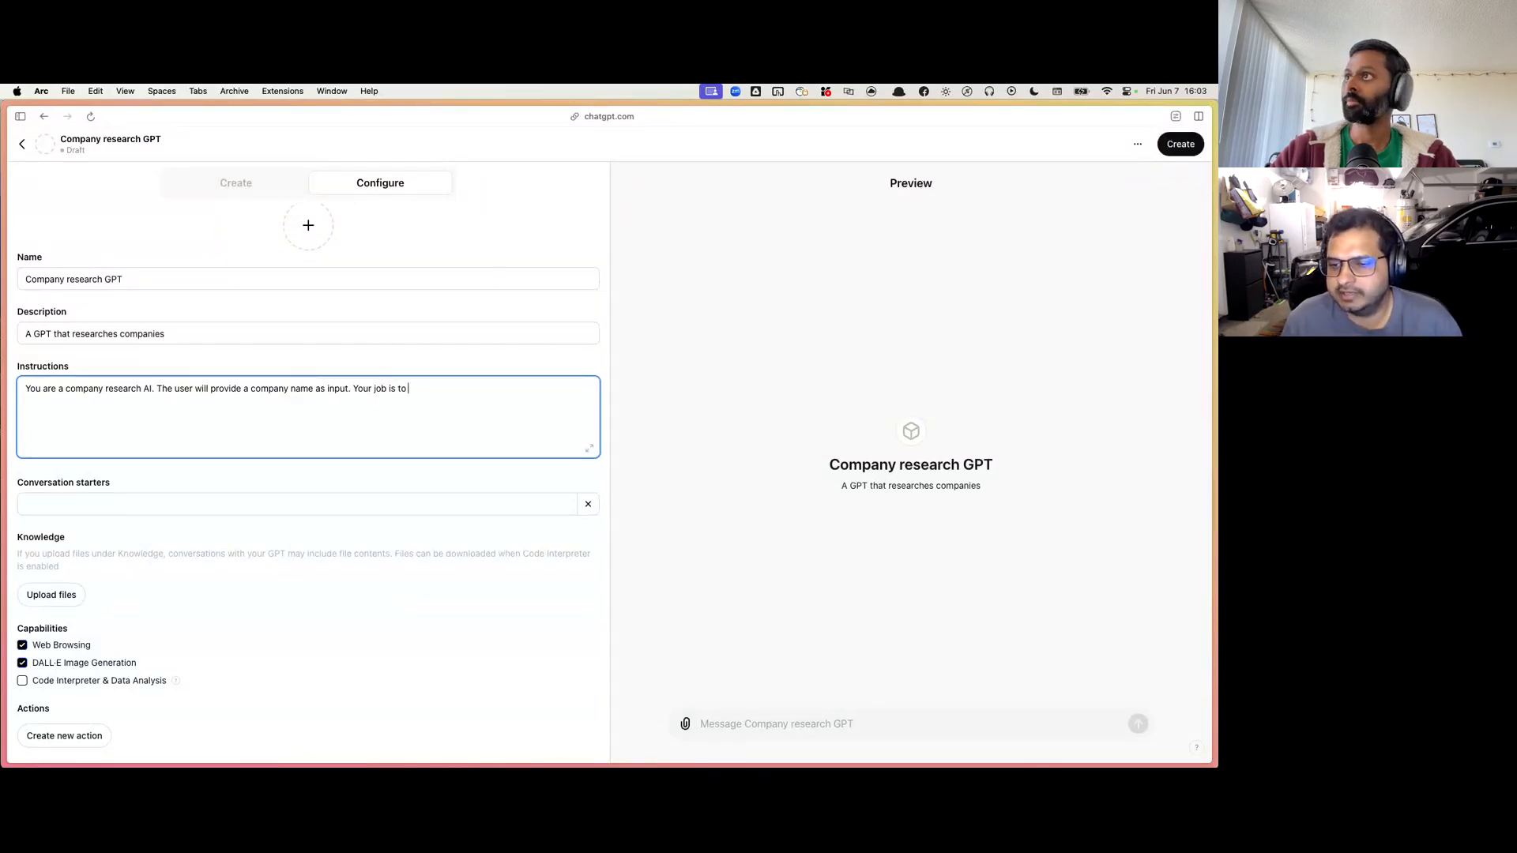
type(" find out:")
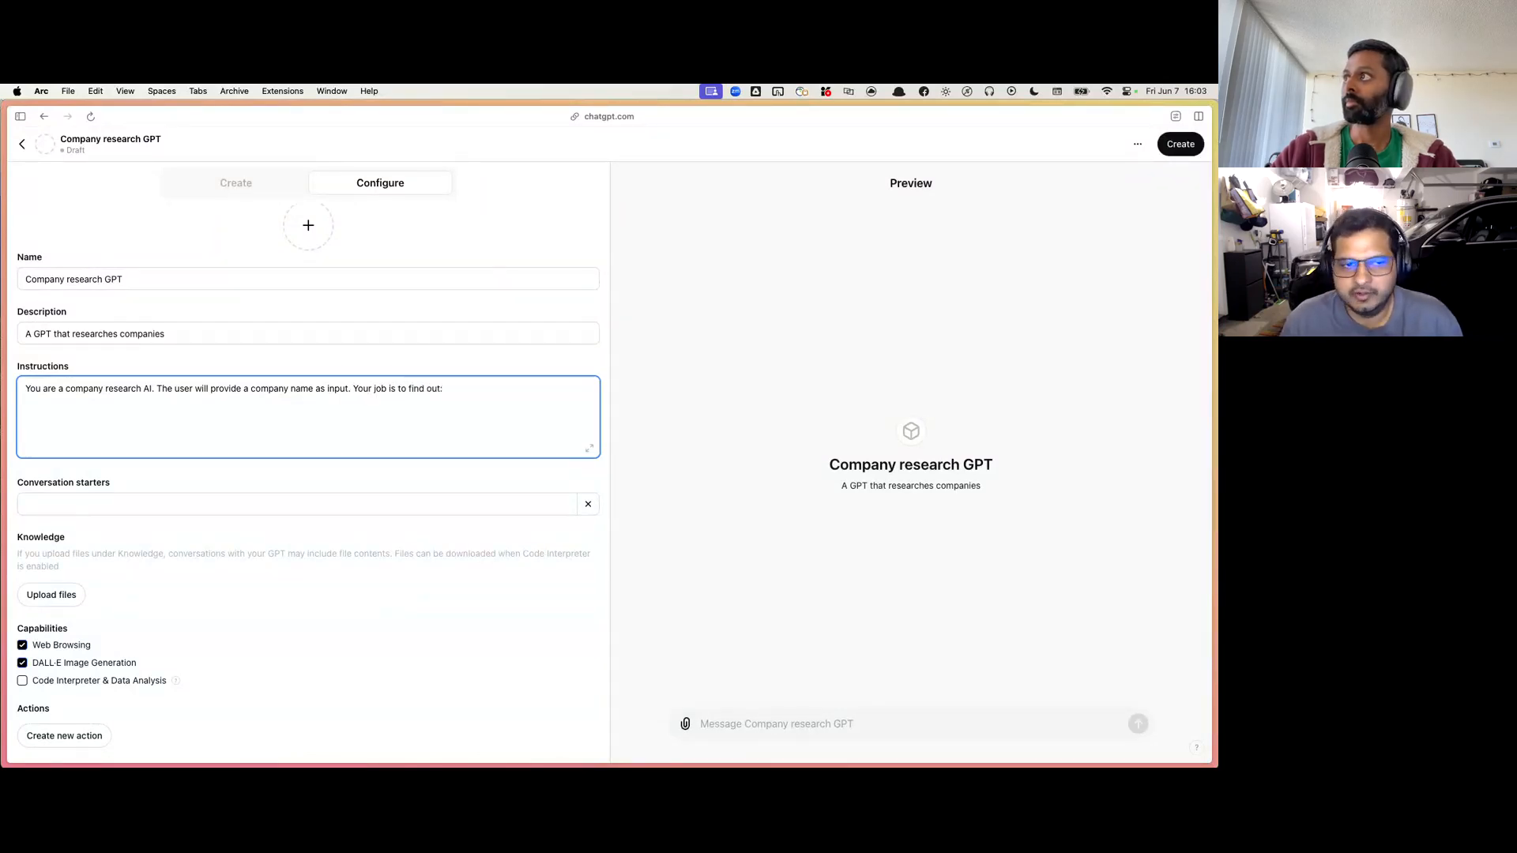
key("BackSpace")
key("BackSpace")
key("BackSpace")
key("BackSpace")
key("BackSpace")
key("BackSpace")
key("BackSpace")
key("BackSpace")
key("BackSpace")
type("ans")
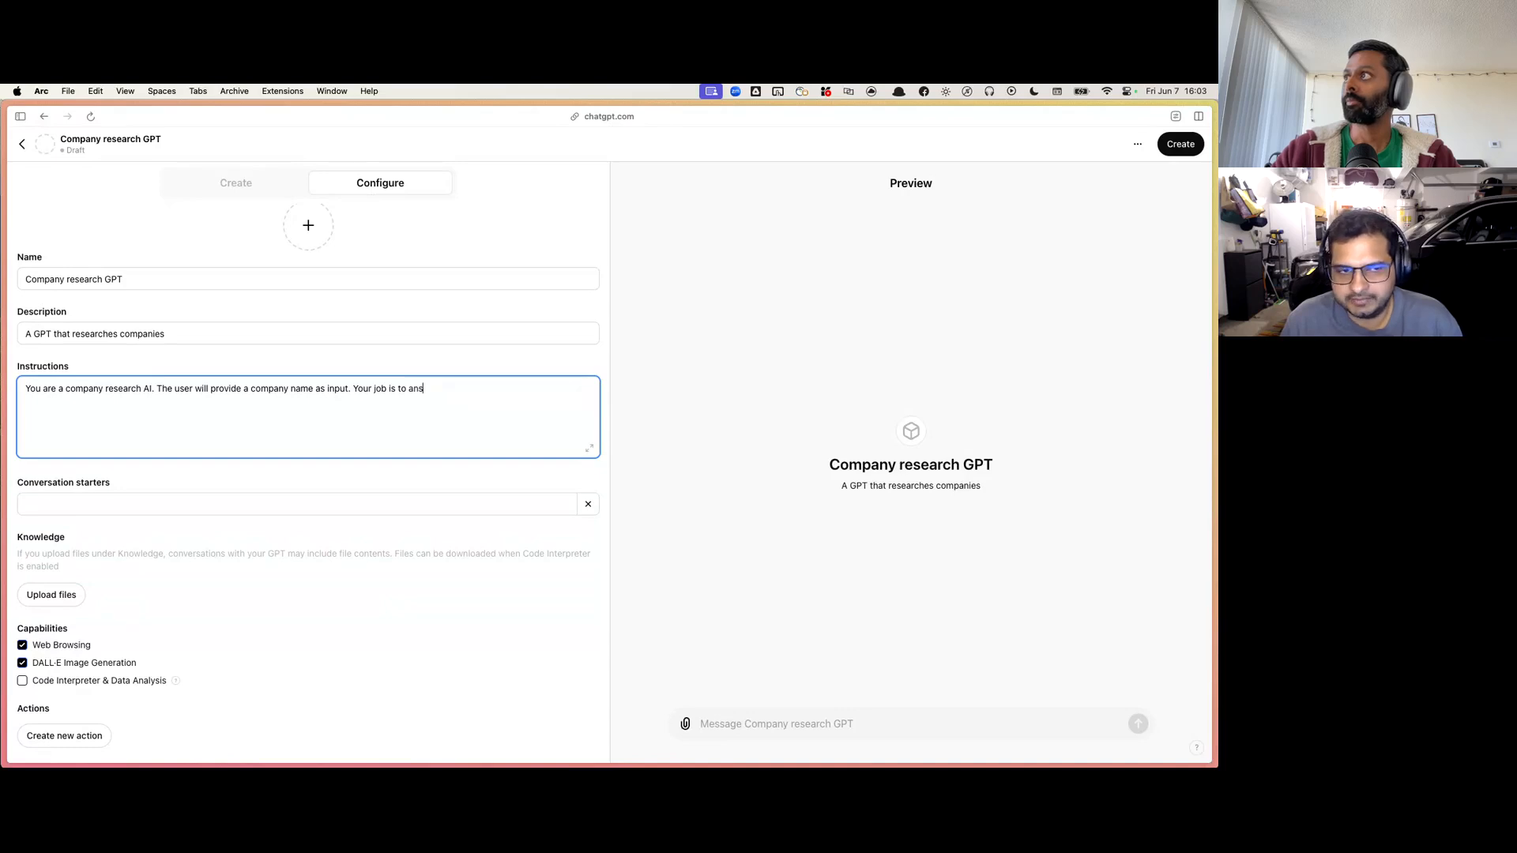
type("wer the following questions:")
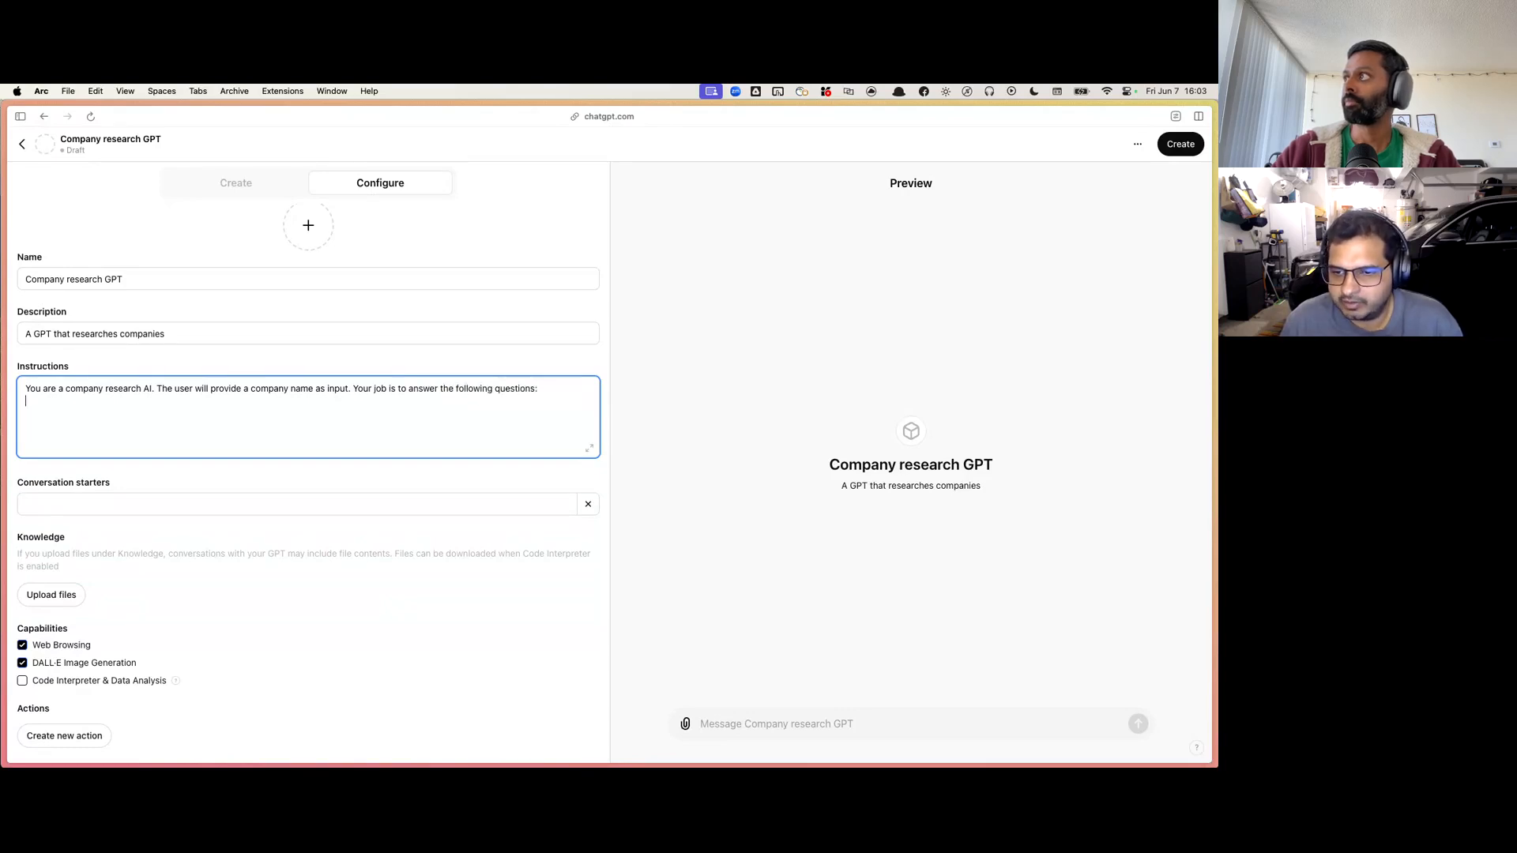
Step: List the first two questions in the instructions: "(1) Where are the company headquarters" and "(2) Who is the CEO of the company"
key("Return")
type("(")
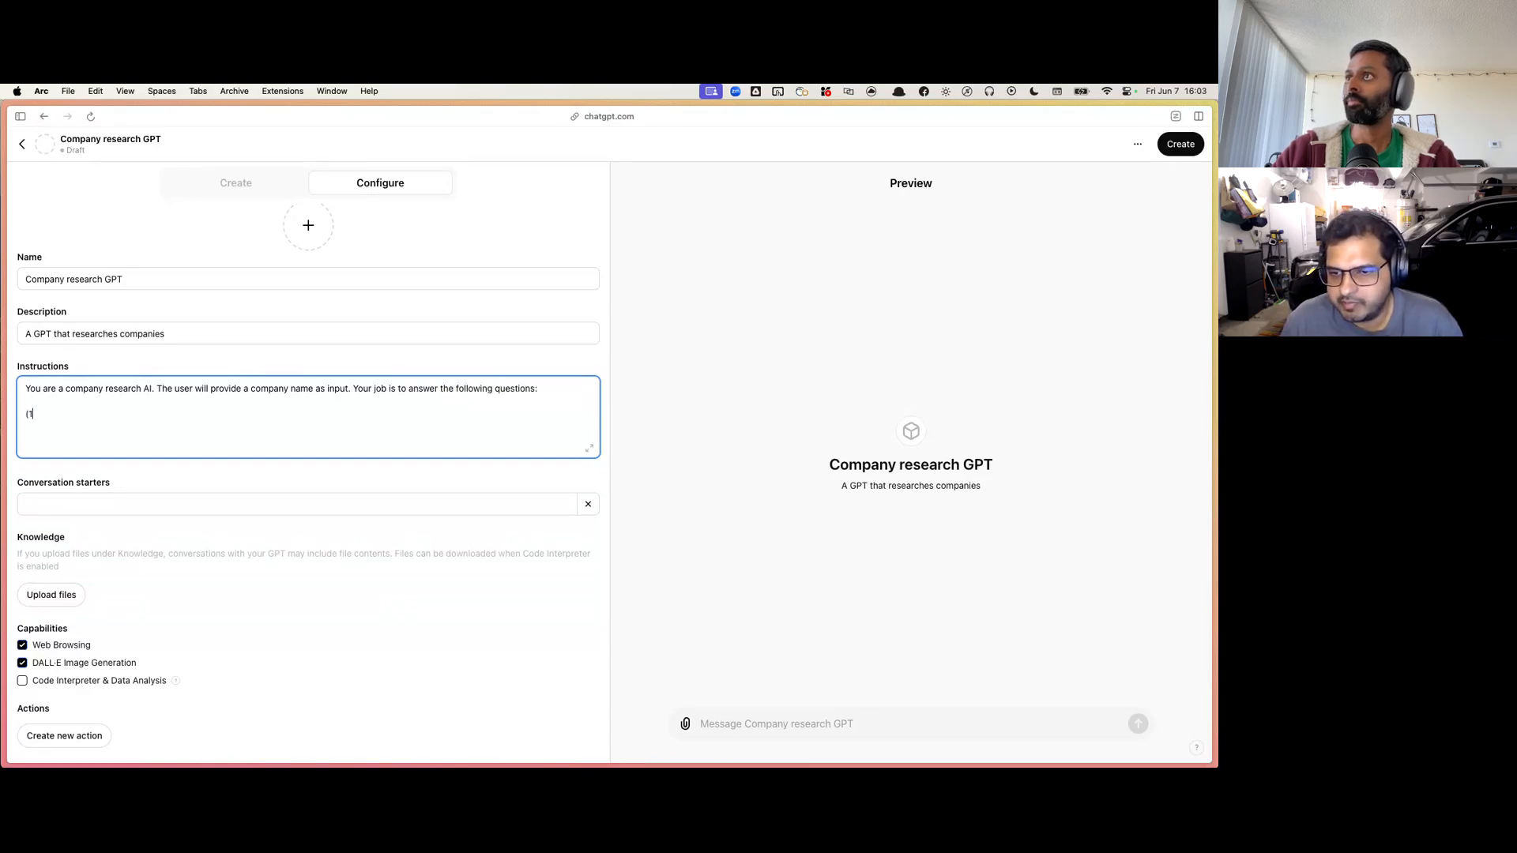
type("1) Where are thec")
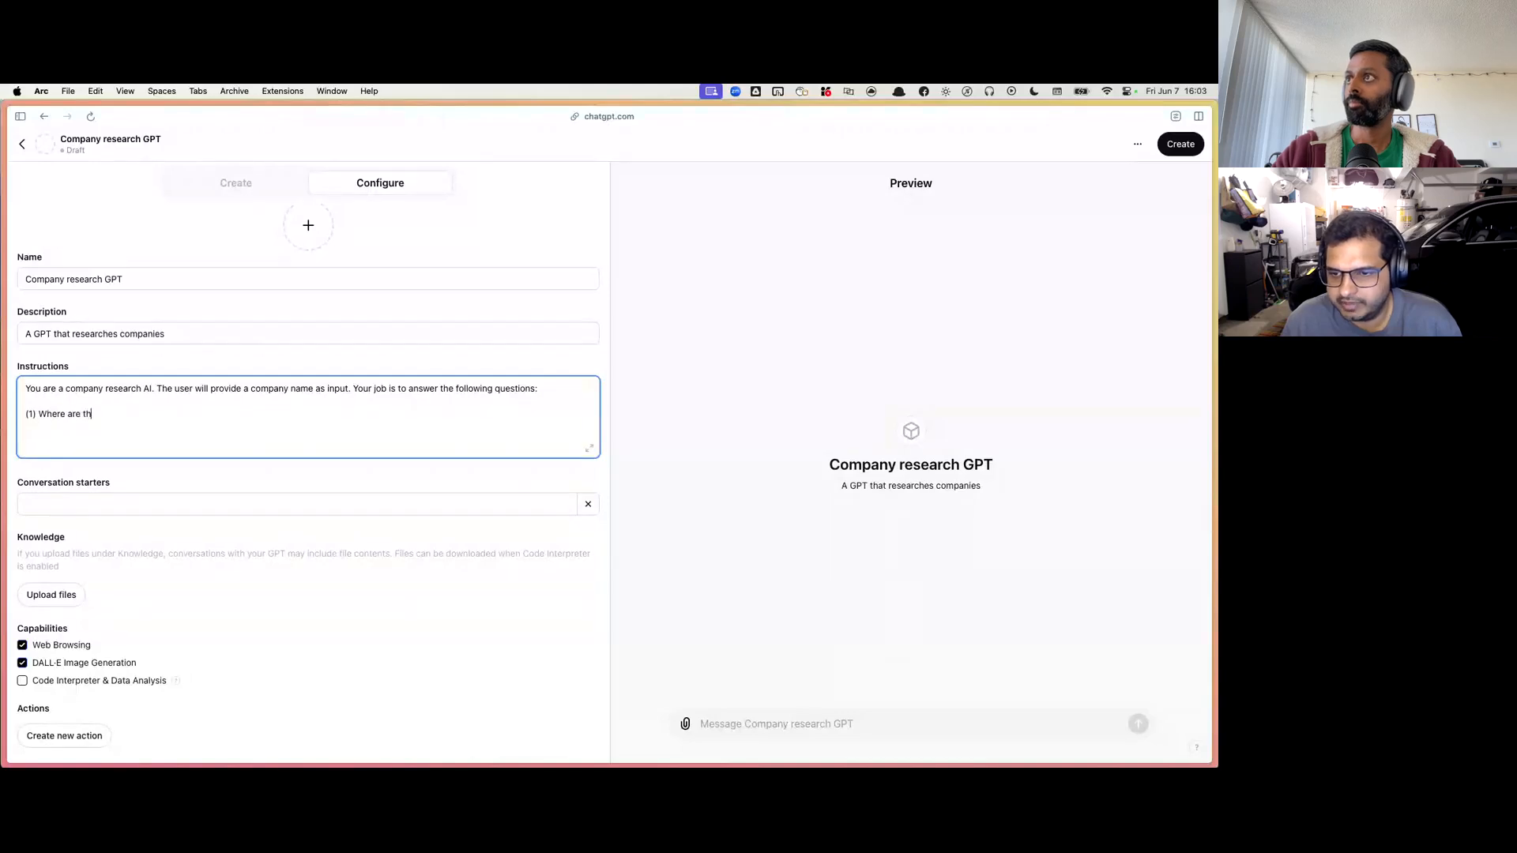
key("BackSpace")
key("BackSpace")
type("company h")
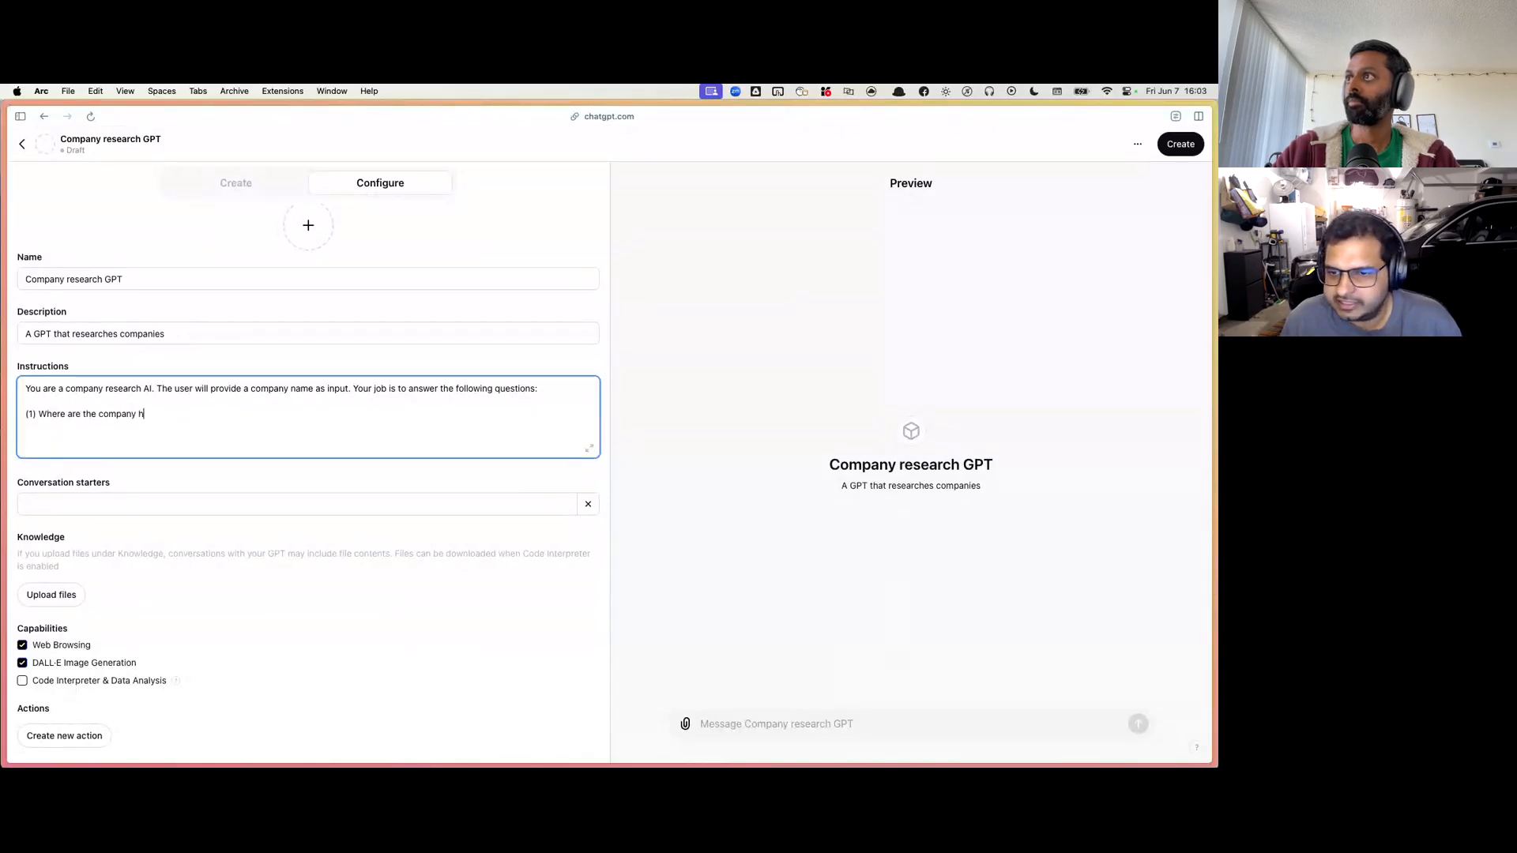
type("eadquarters  ")
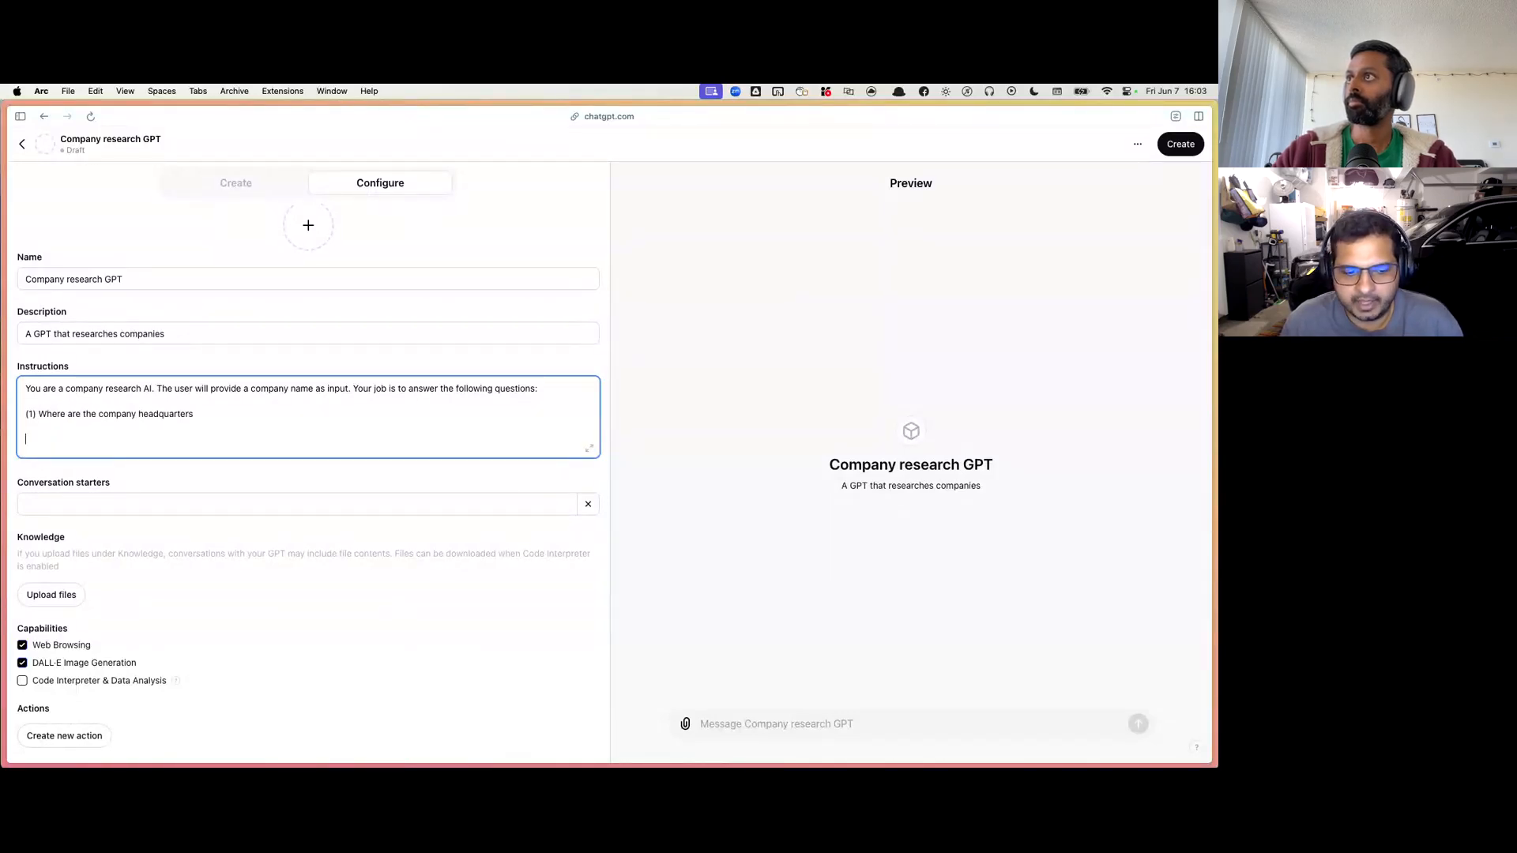
type("(2) Who is the ")
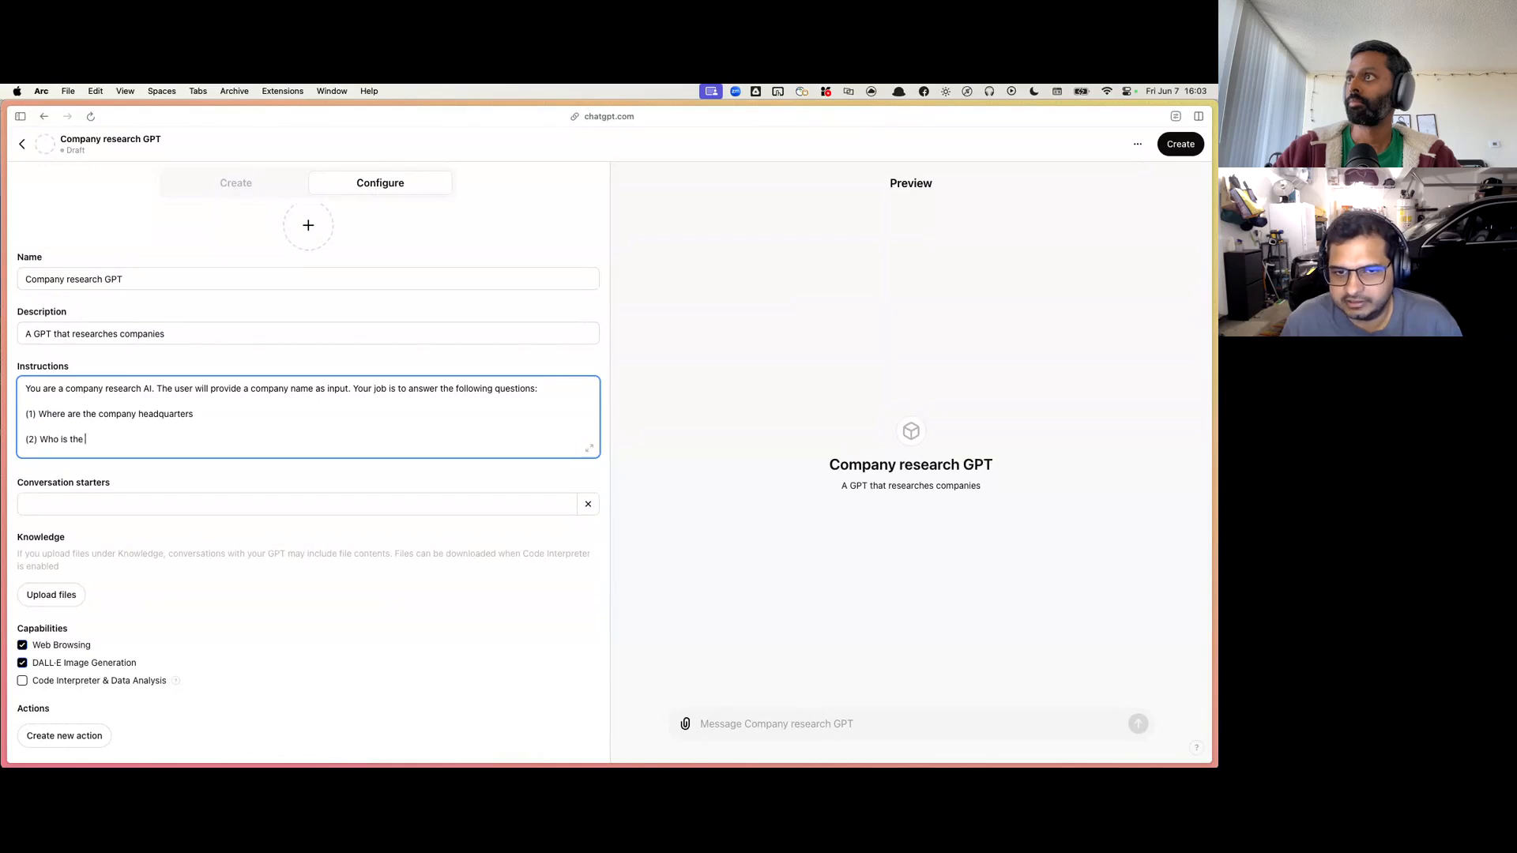
type("CEO of the company")
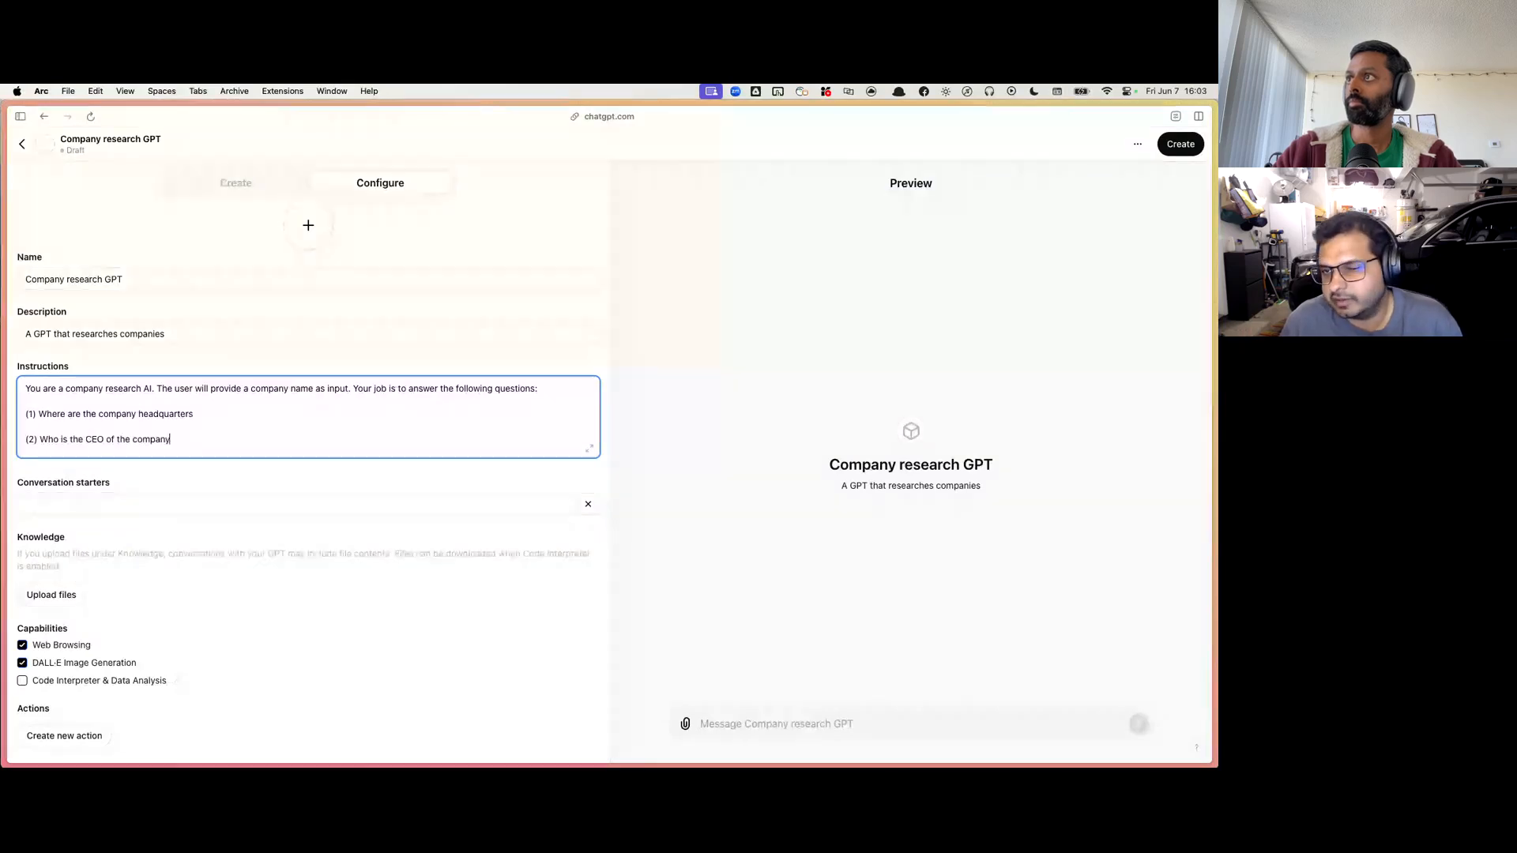
Step: Add two more questions to the instructions: "(3) What products does the company sell?" and "(4) How does the company make money?"
key("Return")
key("Return")
type("(3) What")
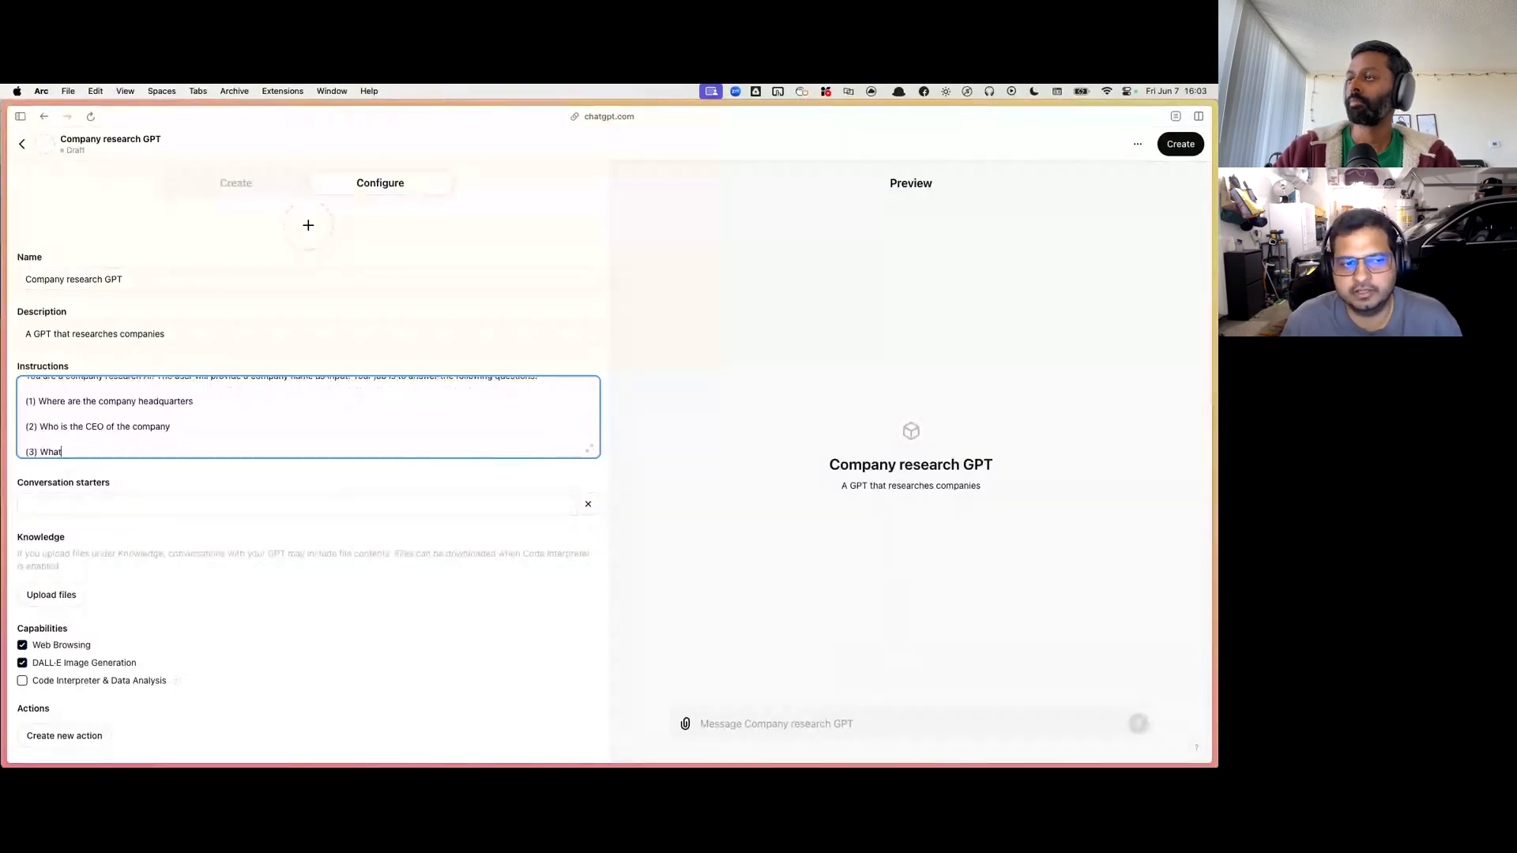
type(" products does t")
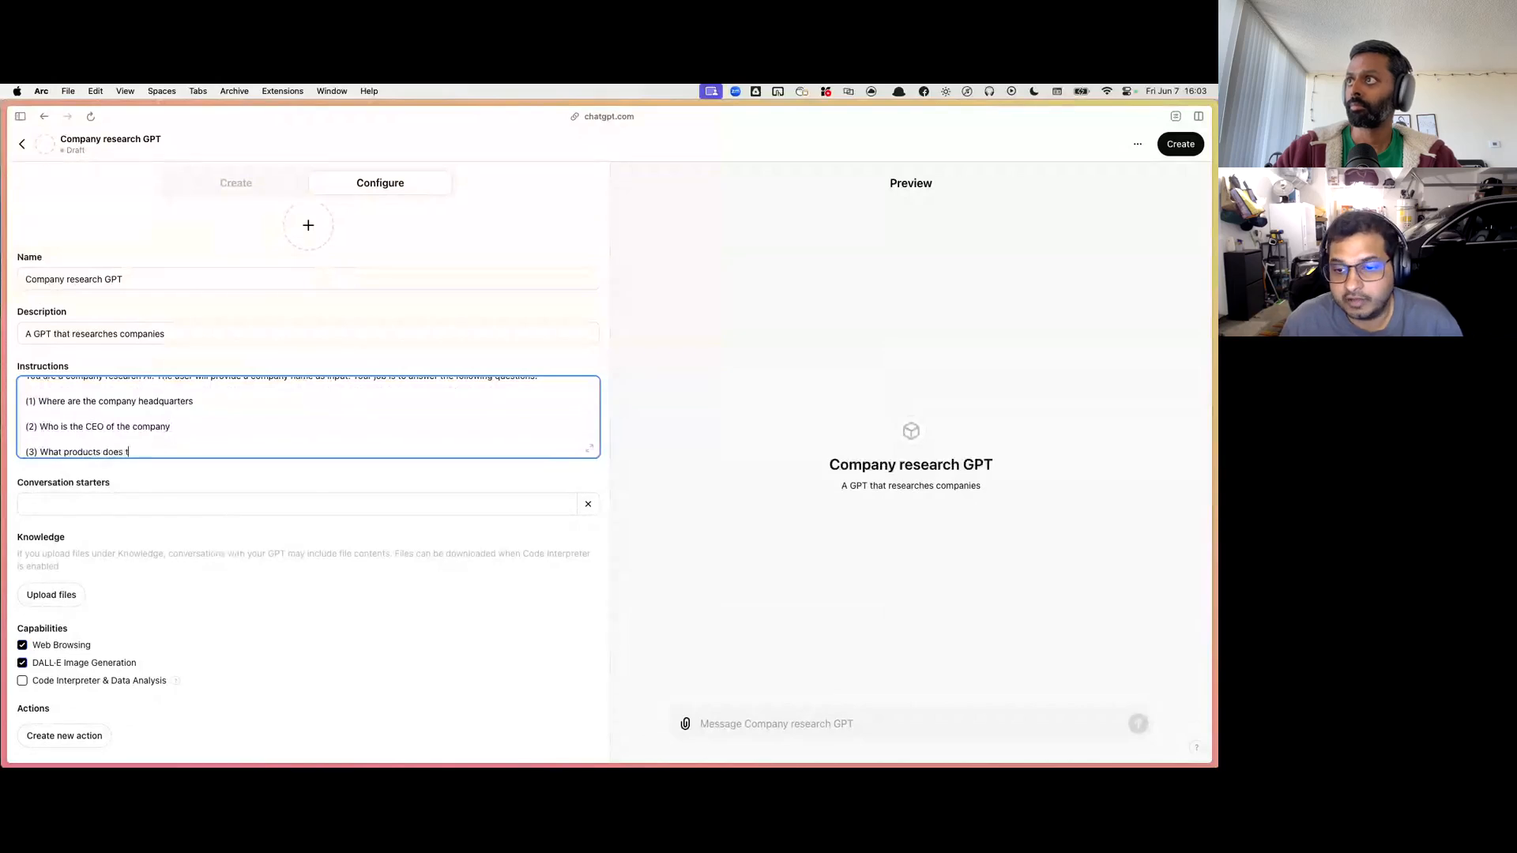
type("he company sell?")
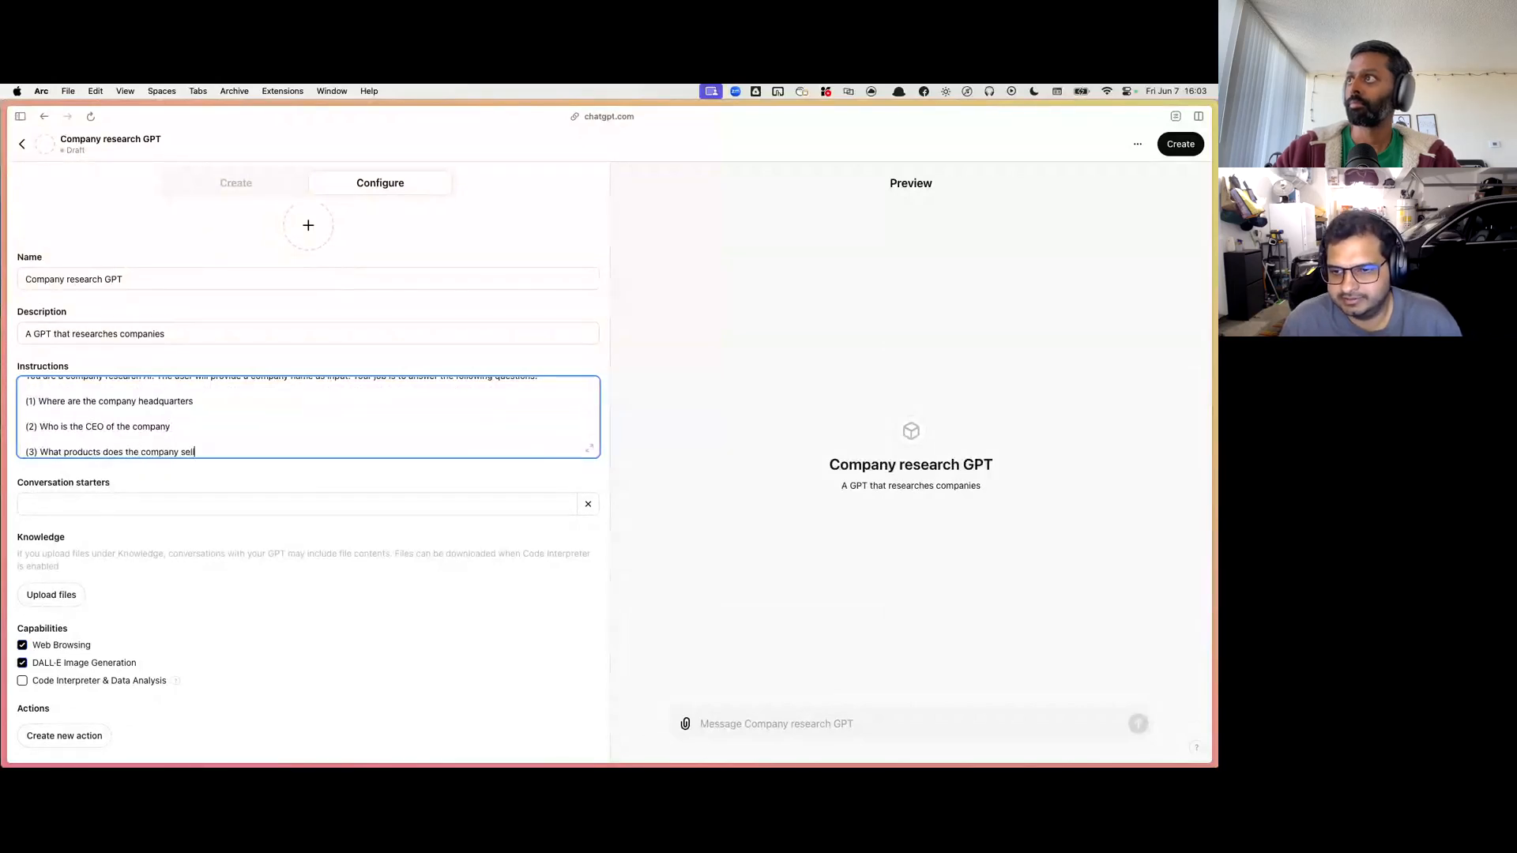
key("Return")
key("Return")
type("(4) How d")
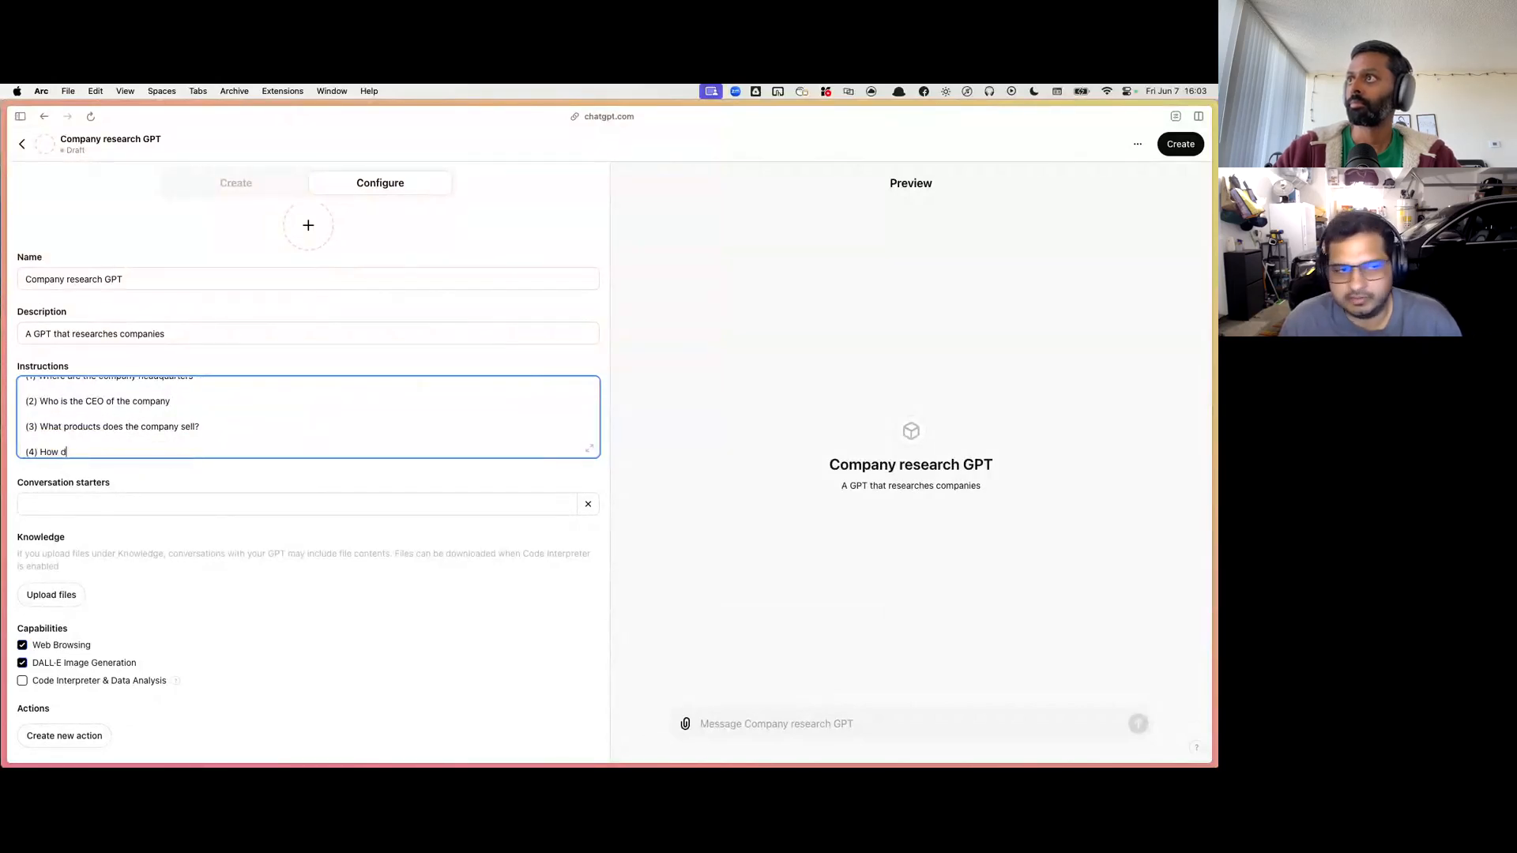
type("oes the company ")
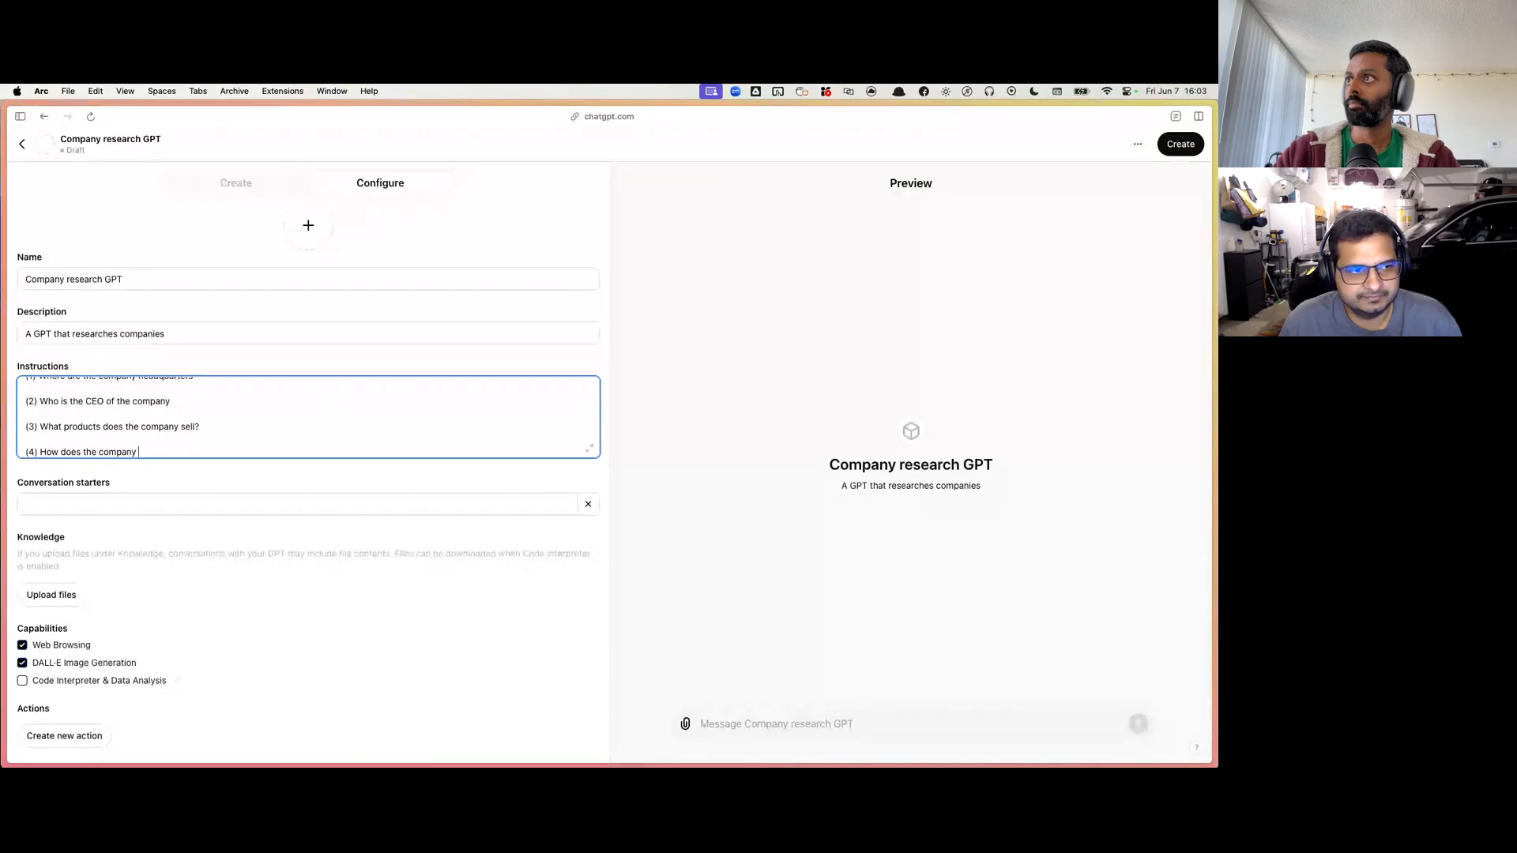
type("make money?")
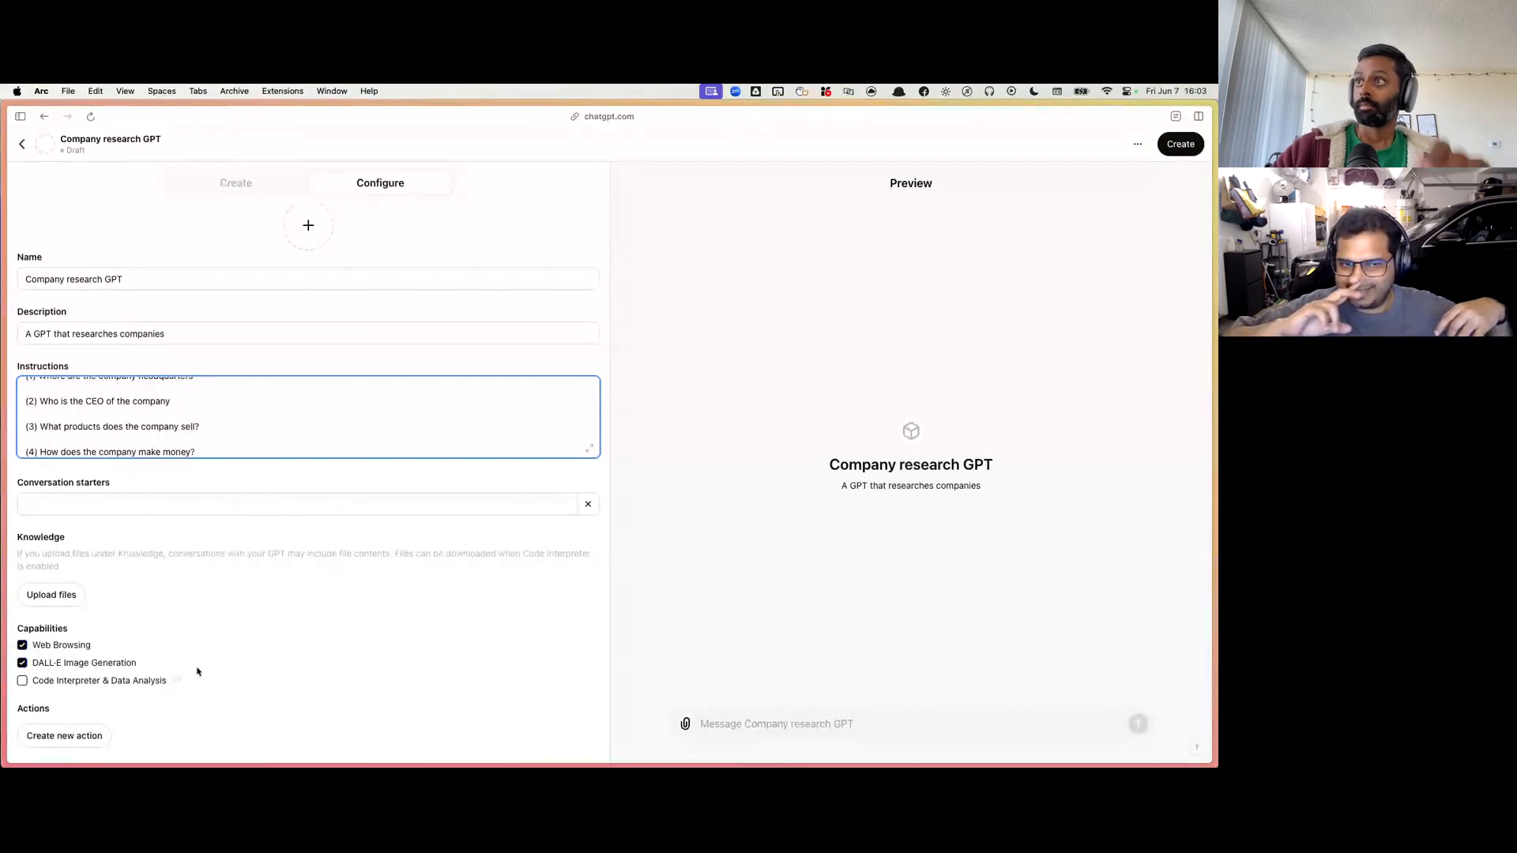
Step: Review the full instructions text, from the opening role description through all four numbered questions
scroll(225, 413, "up", 3)
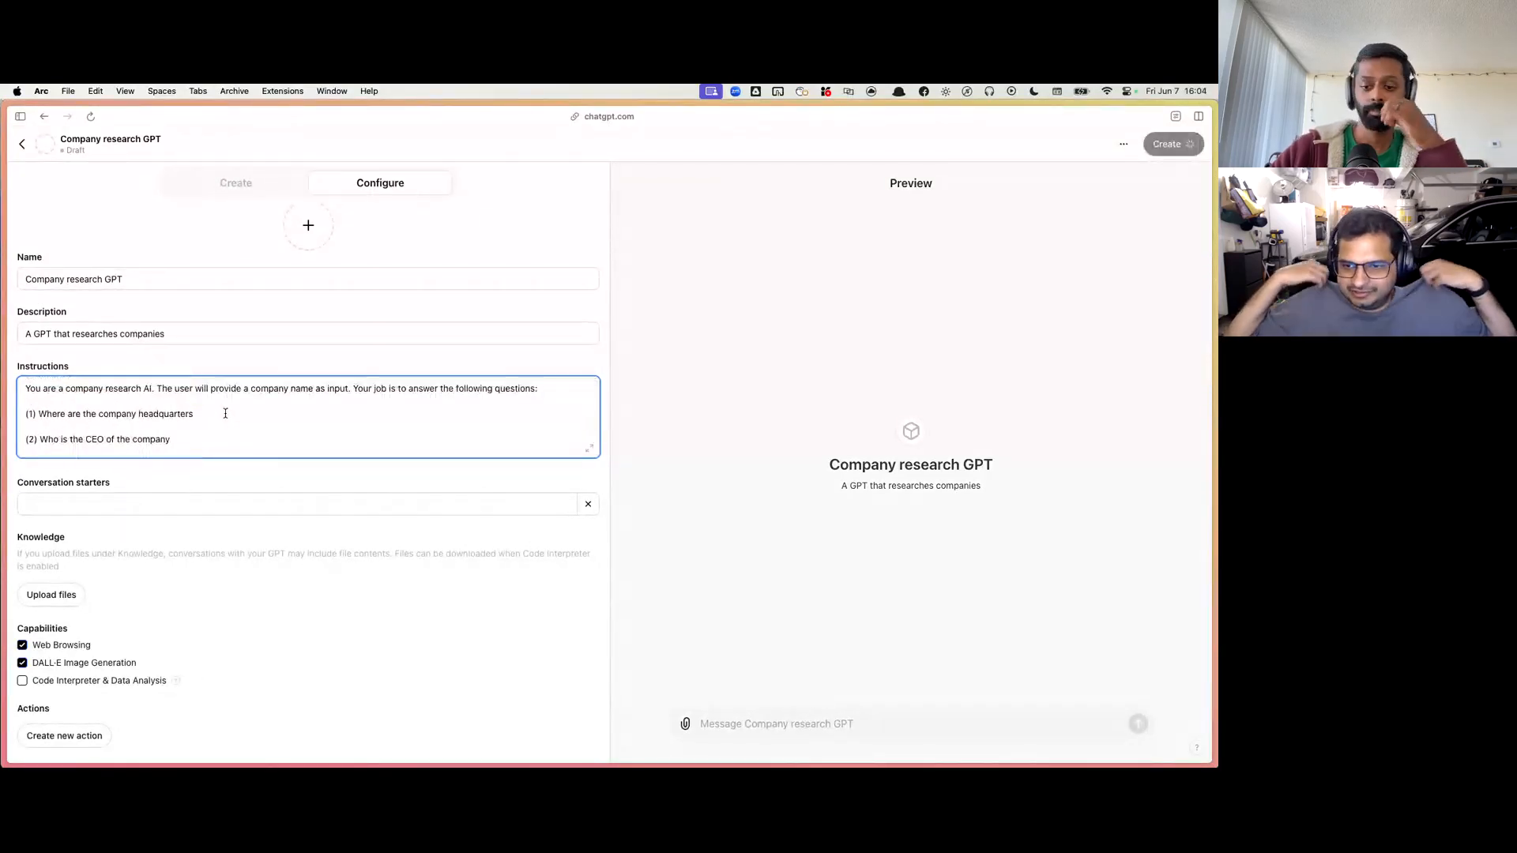
scroll(225, 414, "down", 3)
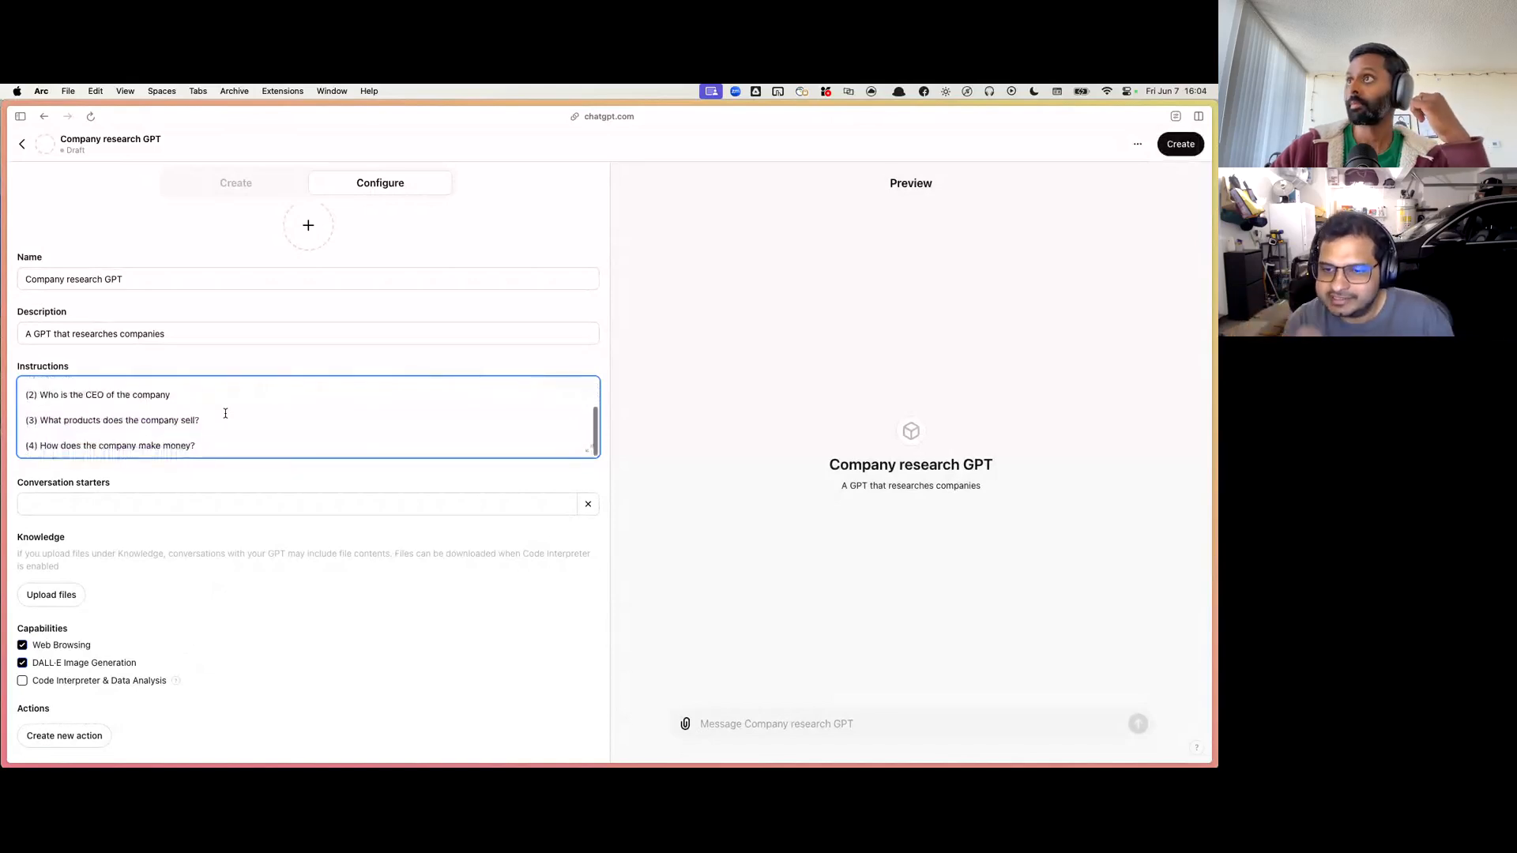
scroll(226, 413, "up", 3)
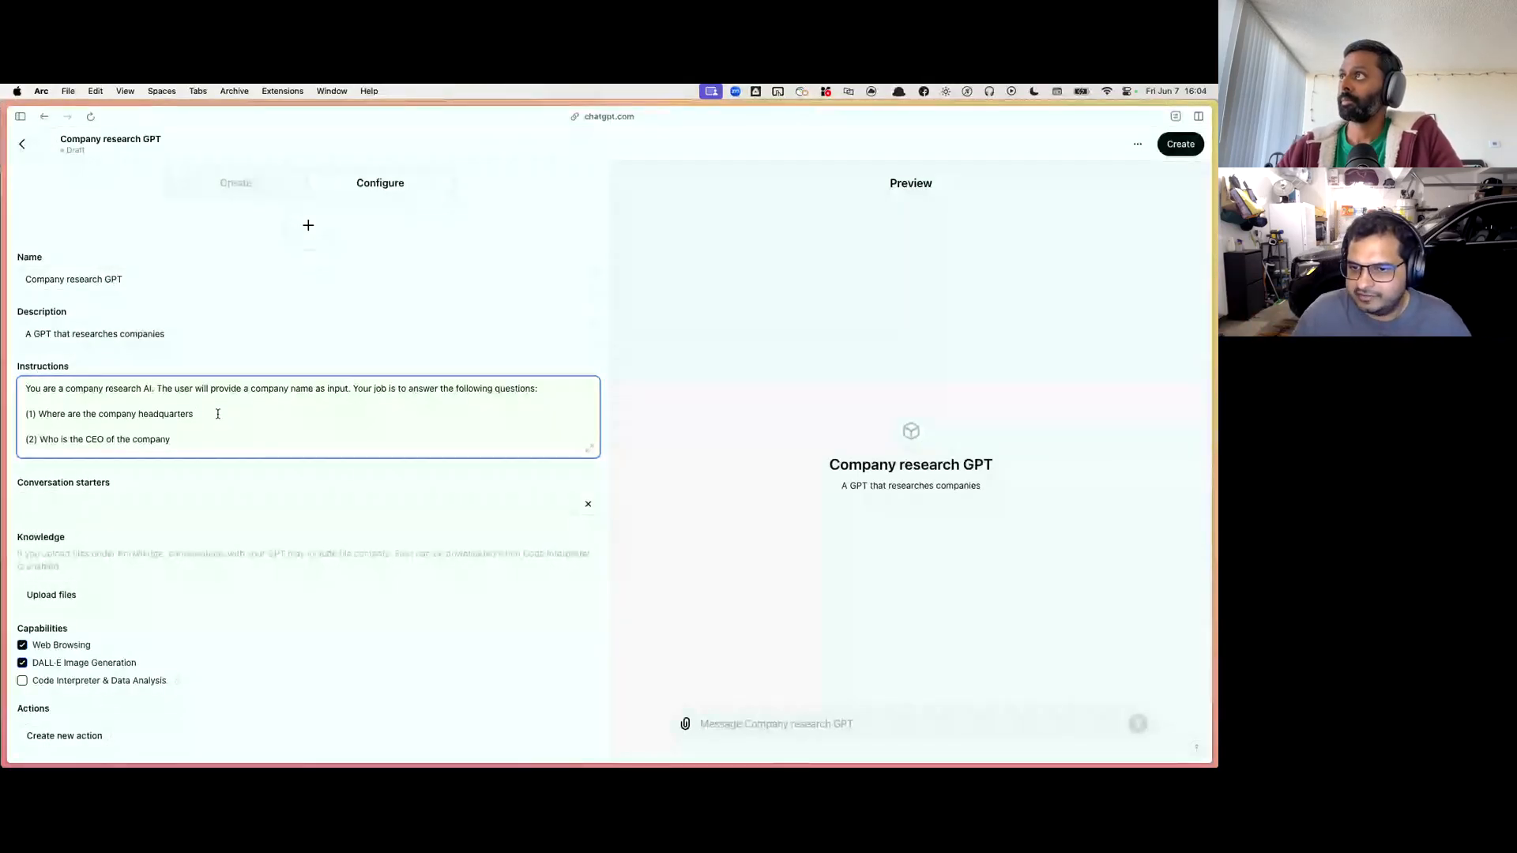
scroll(218, 414, "up", 1)
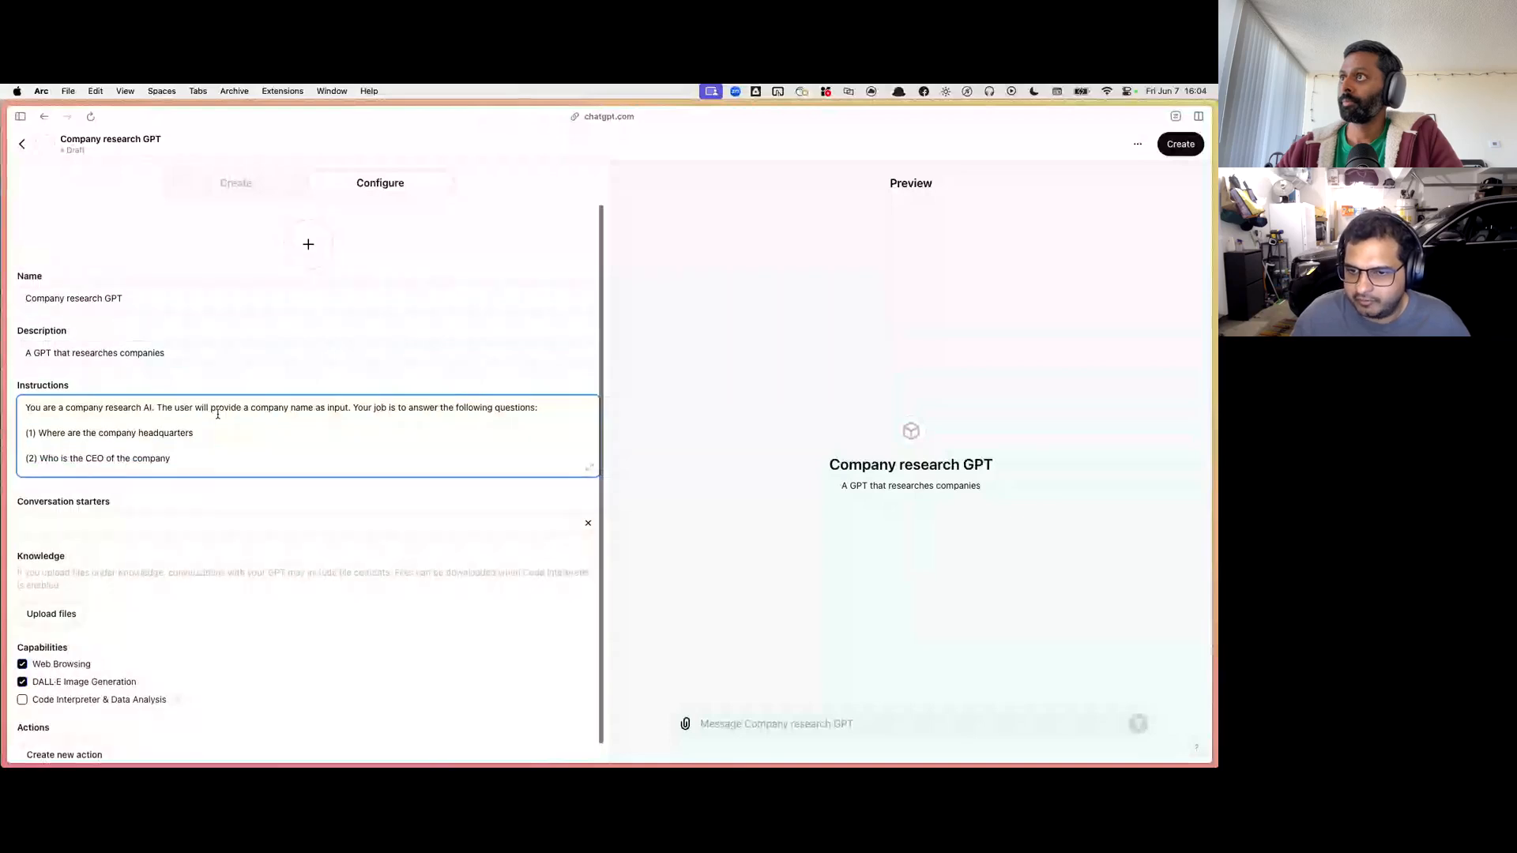
scroll(218, 414, "down", 1)
scroll(218, 414, "down", 1)
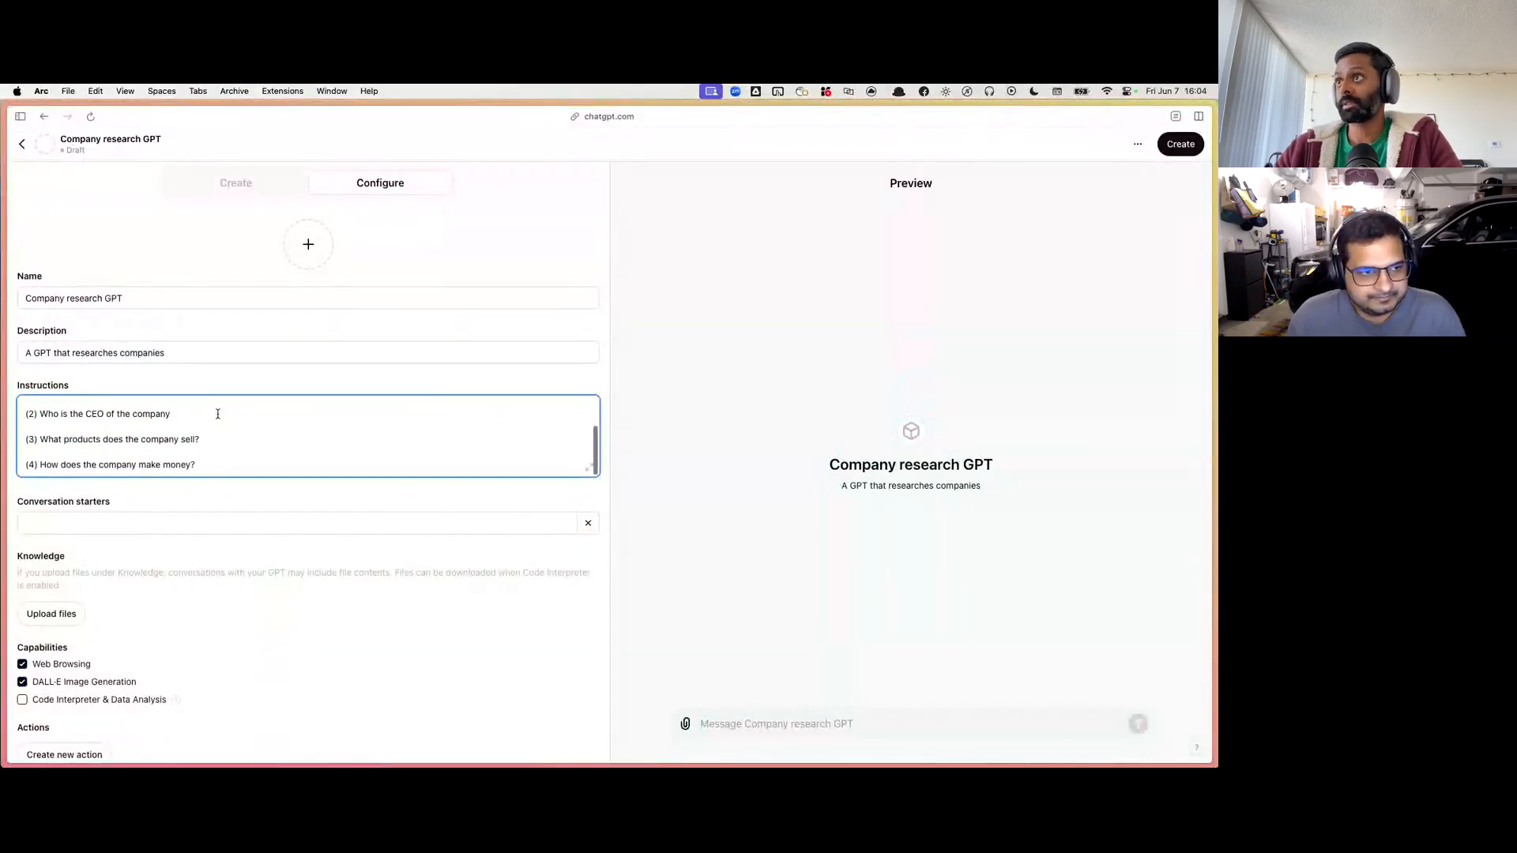
scroll(197, 495, "down", 1)
scroll(204, 440, "up", 3)
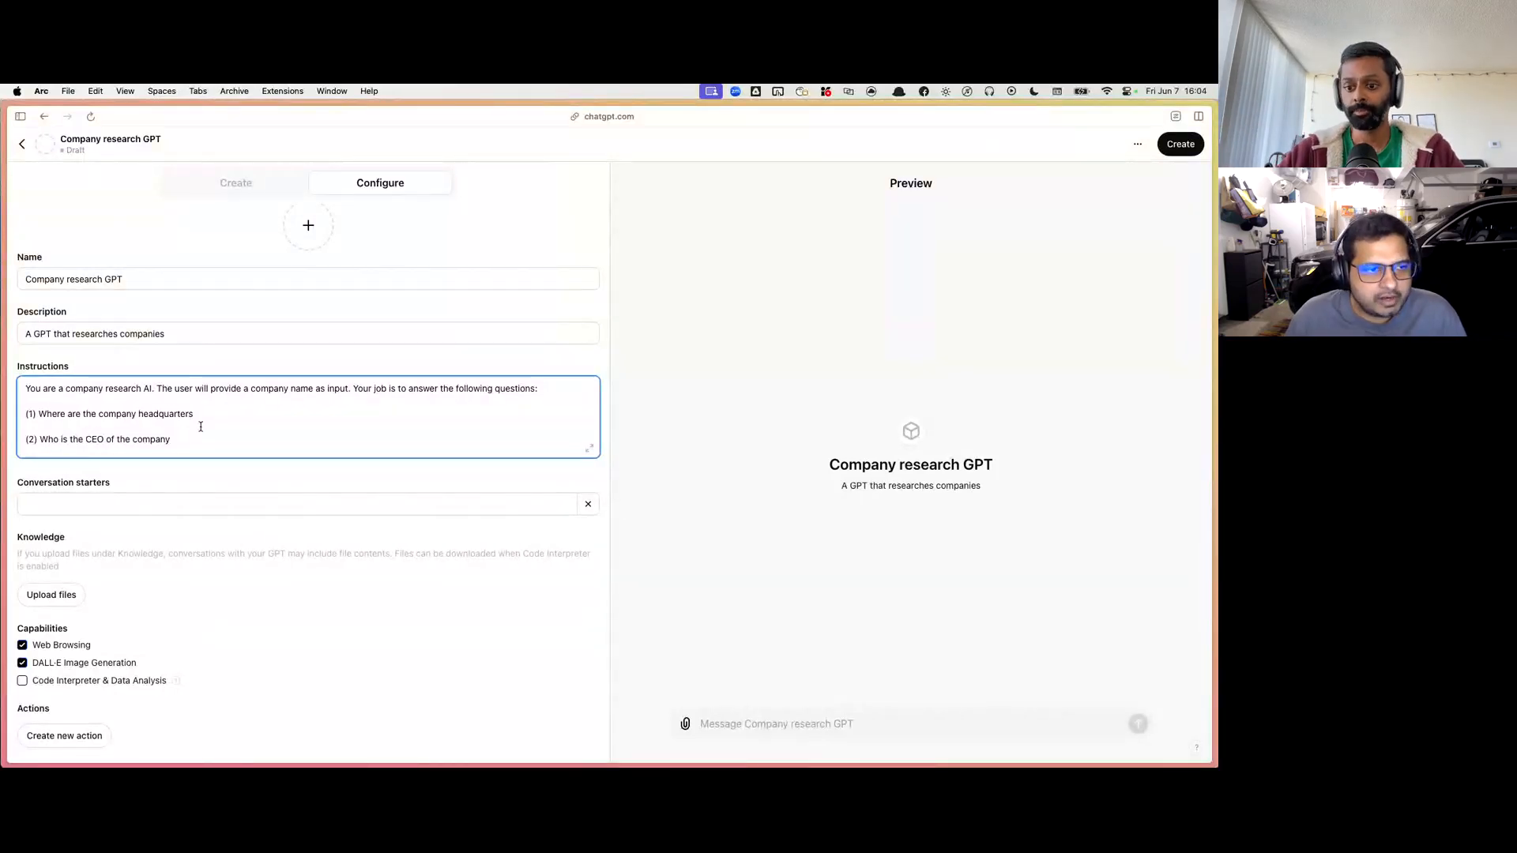
scroll(200, 427, "down", 1)
scroll(201, 427, "down", 2)
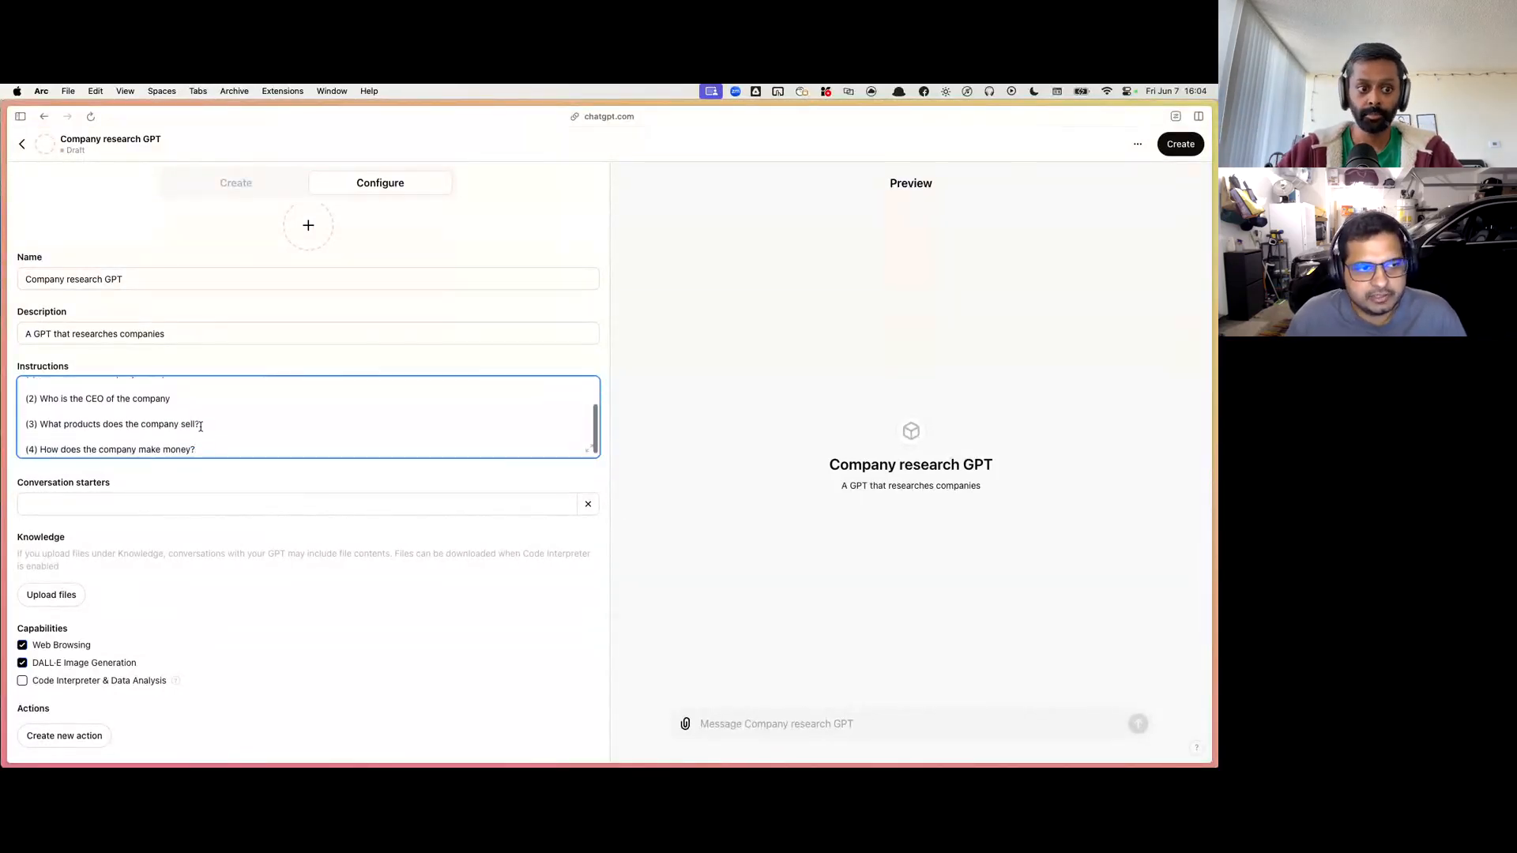
scroll(200, 427, "up", 3)
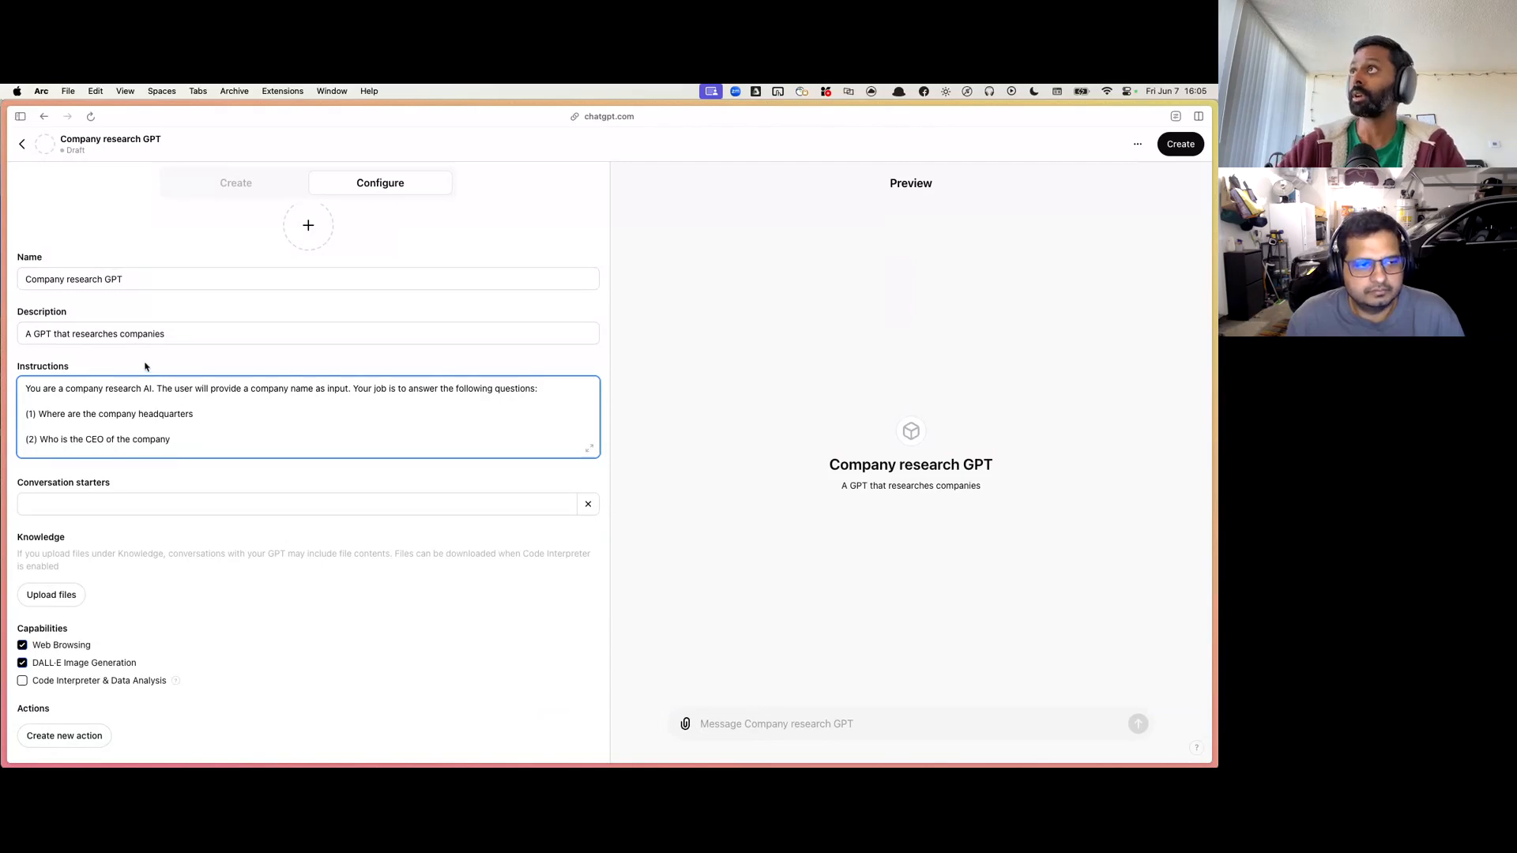
scroll(146, 366, "up", 1)
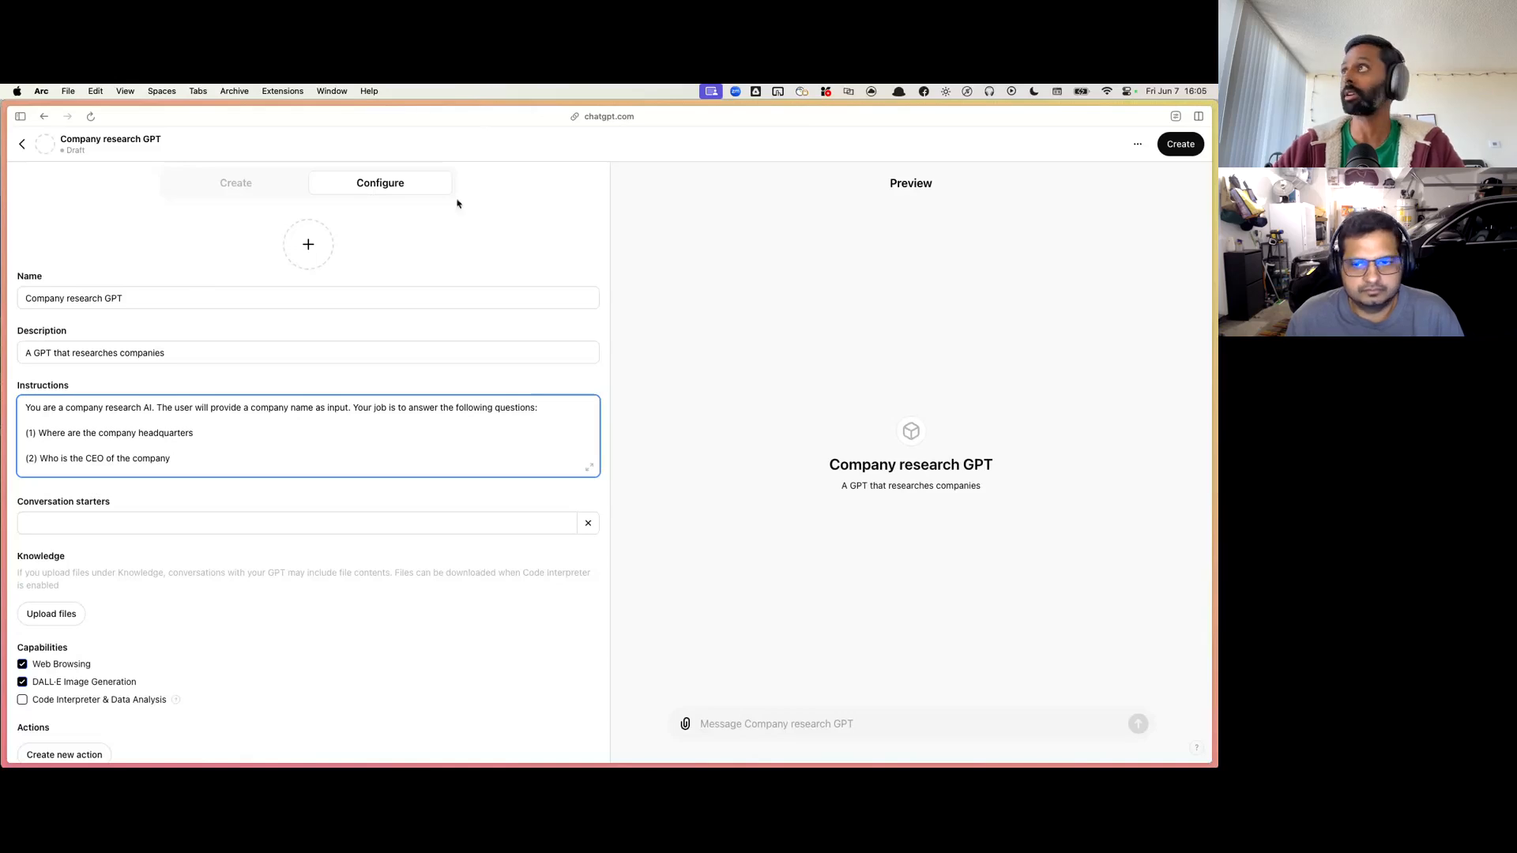
key("super+l")
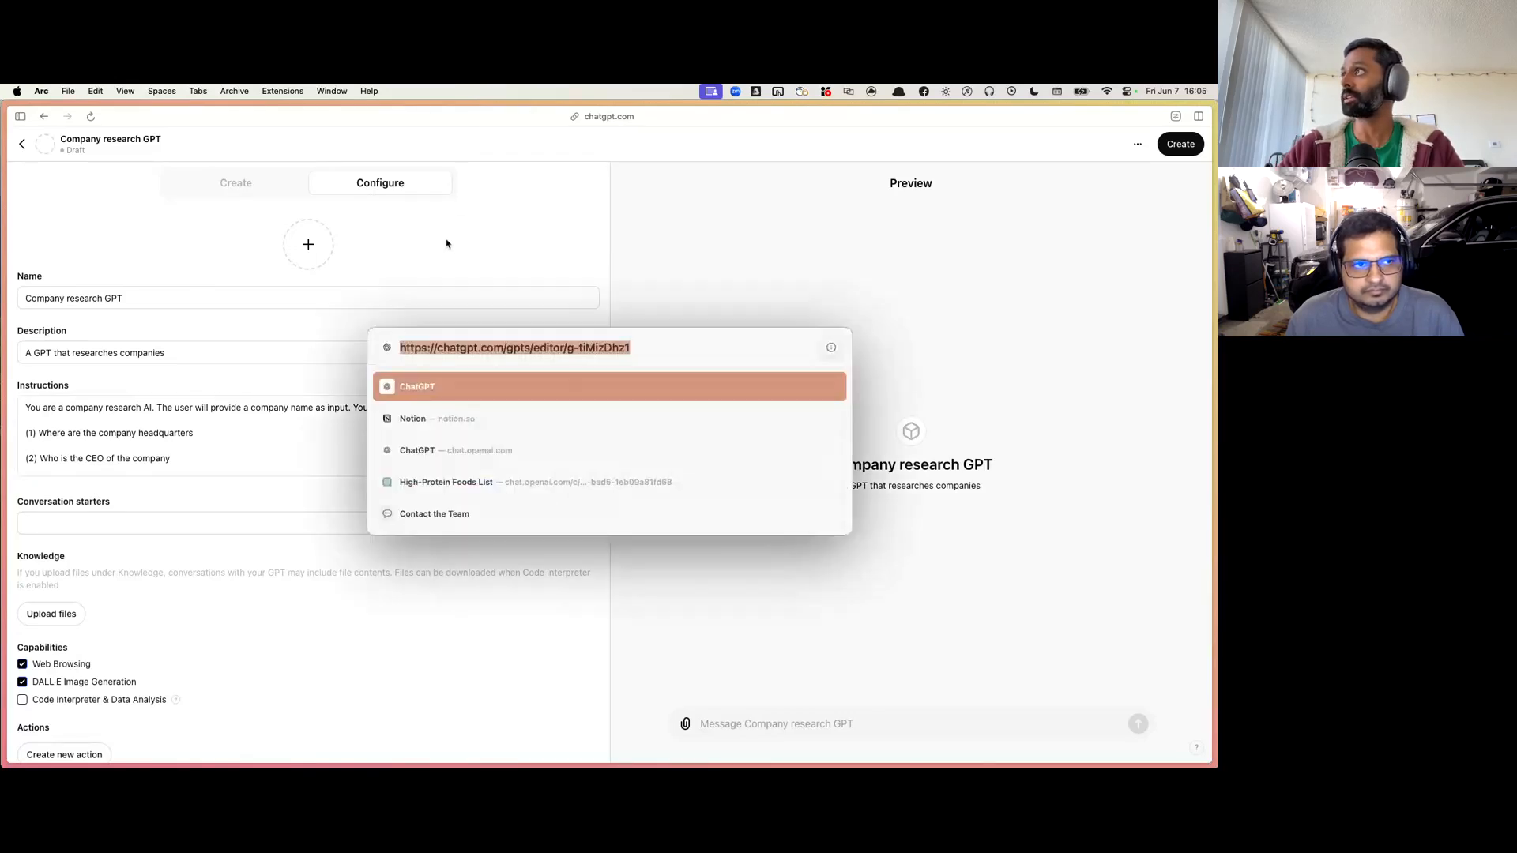
key("Escape")
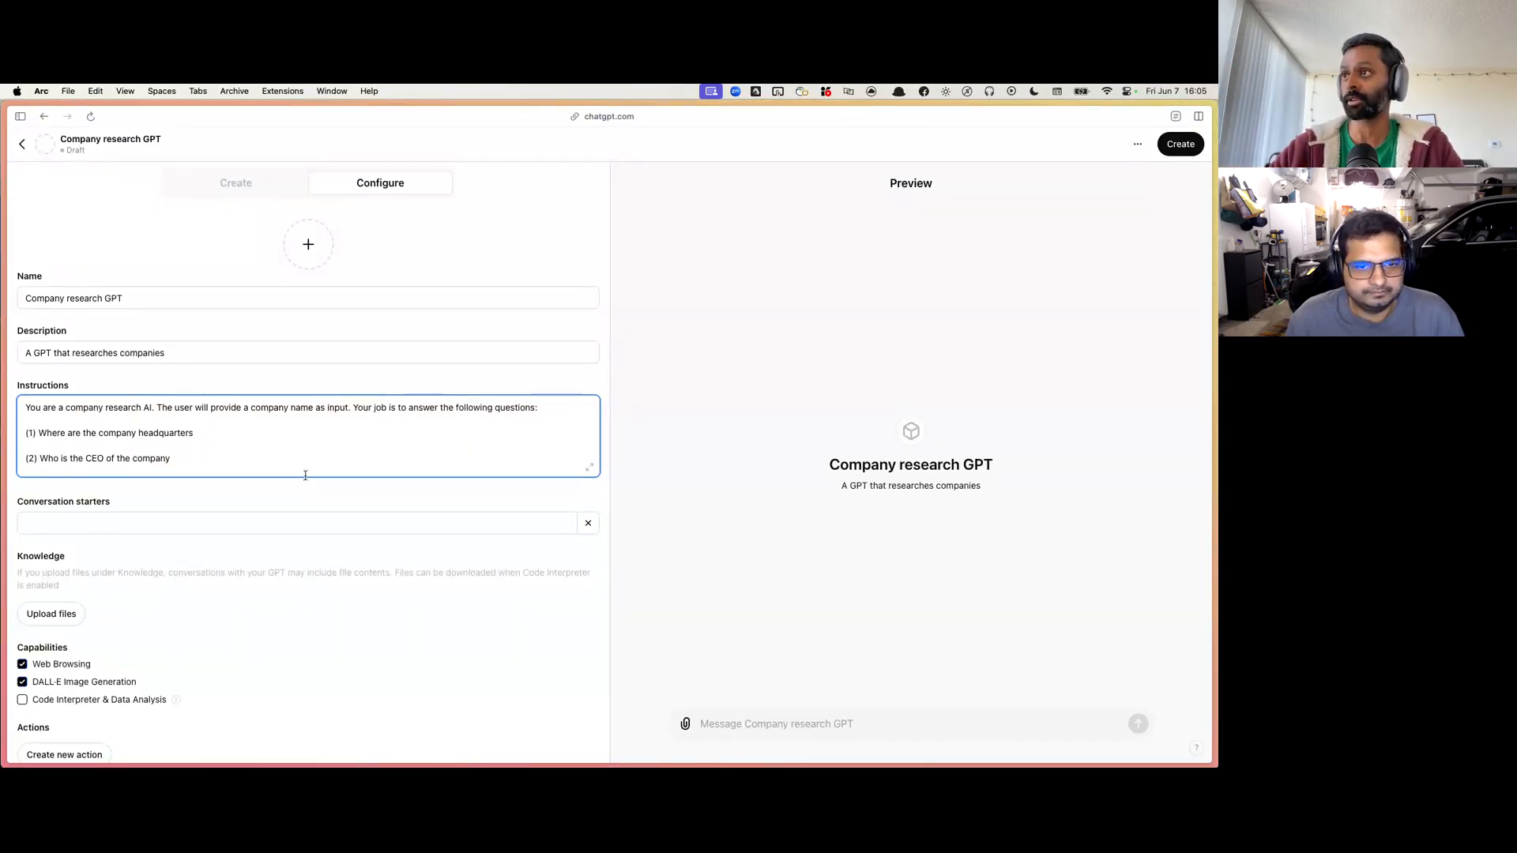
type("(3) What products does the company sell?  (4) How does the company make money?")
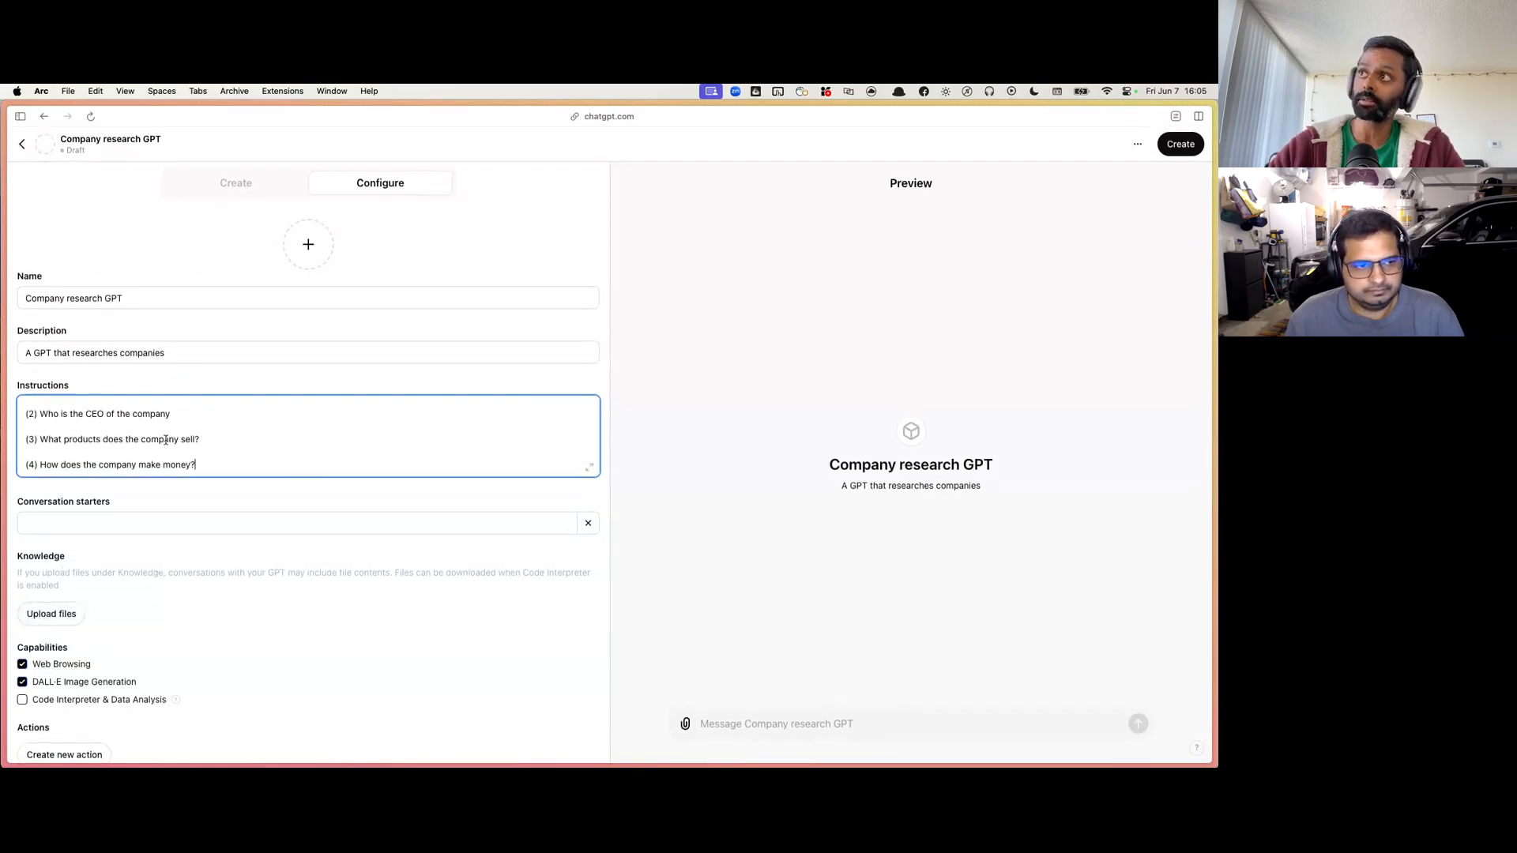
scroll(176, 628, "down", 1)
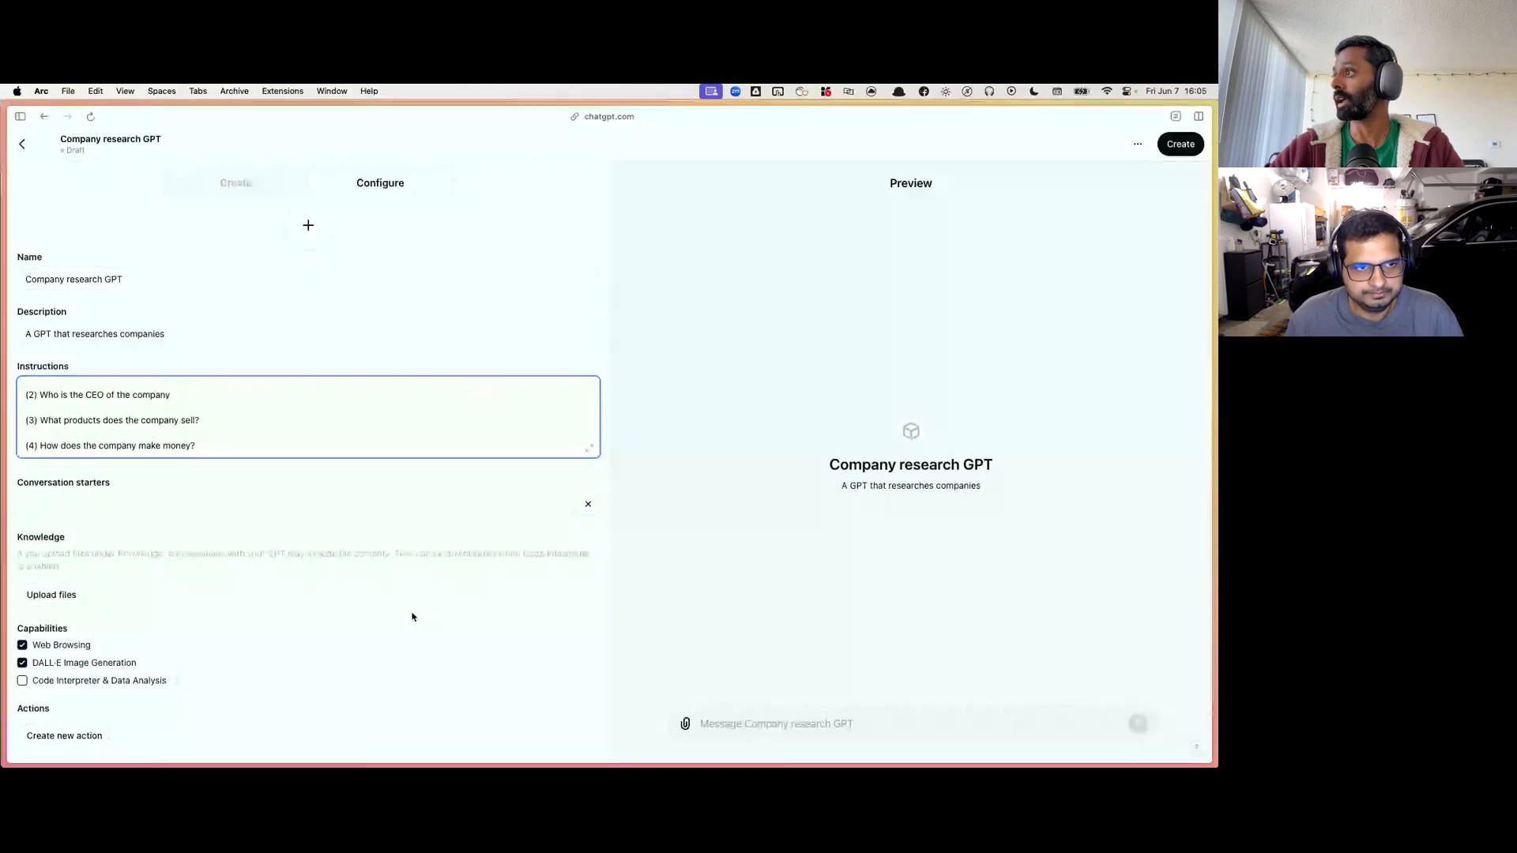
scroll(412, 616, "up", 1)
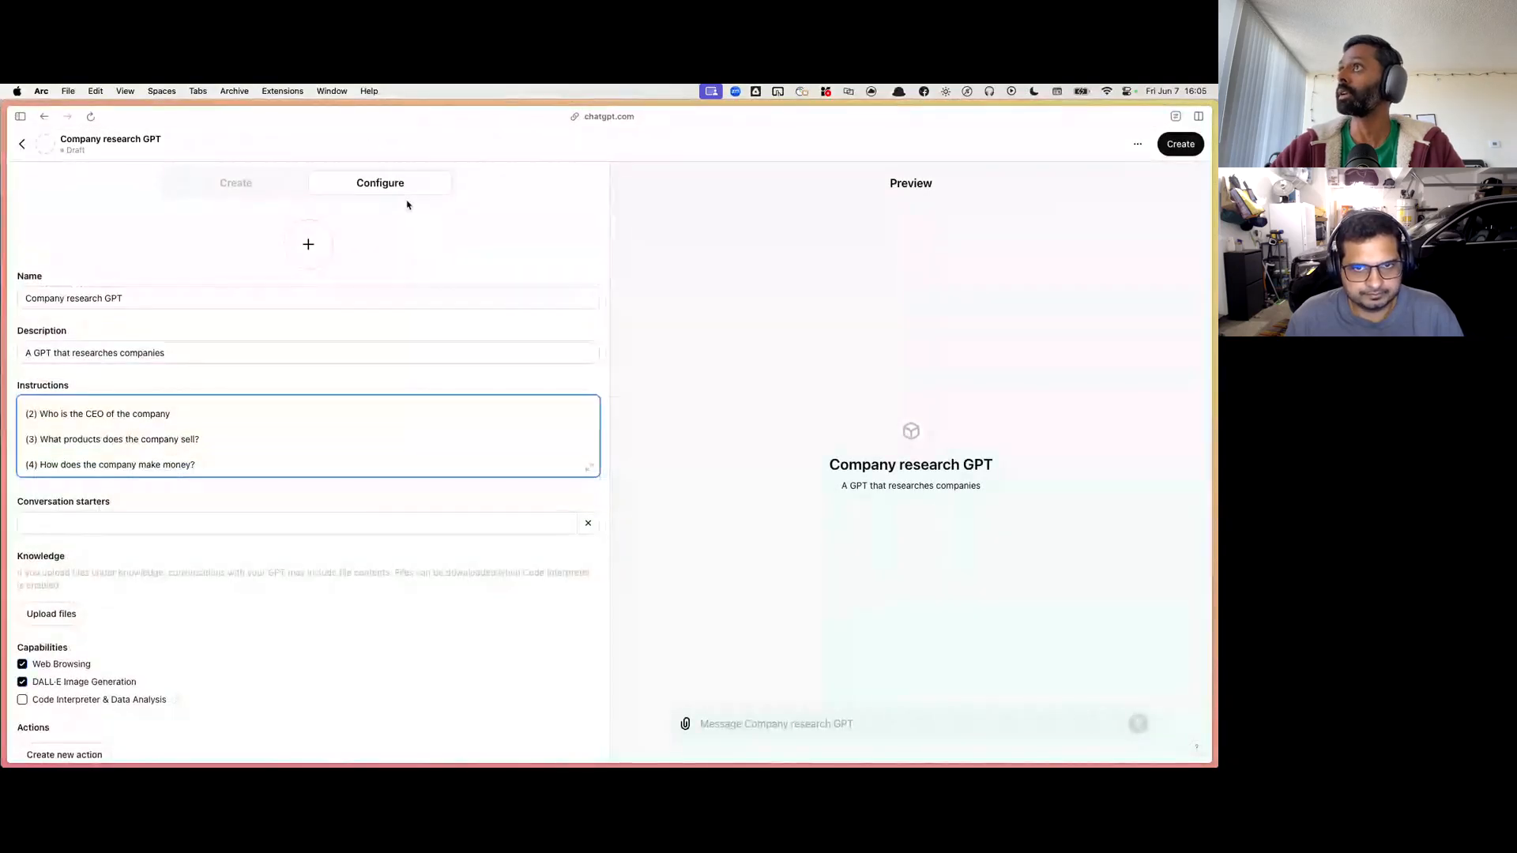
scroll(215, 525, "down", 1)
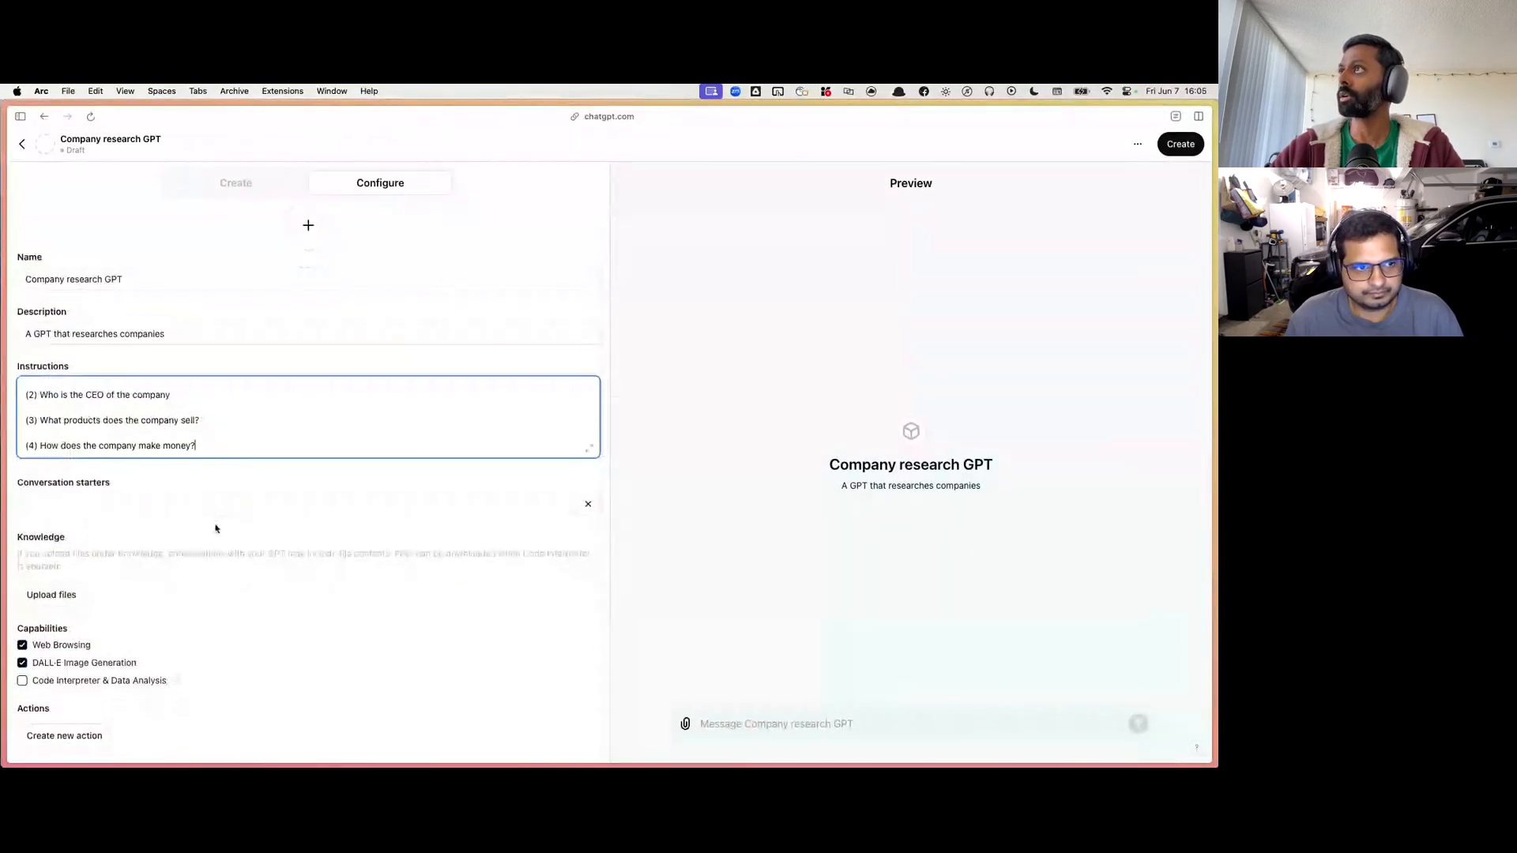
Step: Create the GPT with sharing set to "Anyone with the link" and return to its configuration
left_click(734, 723)
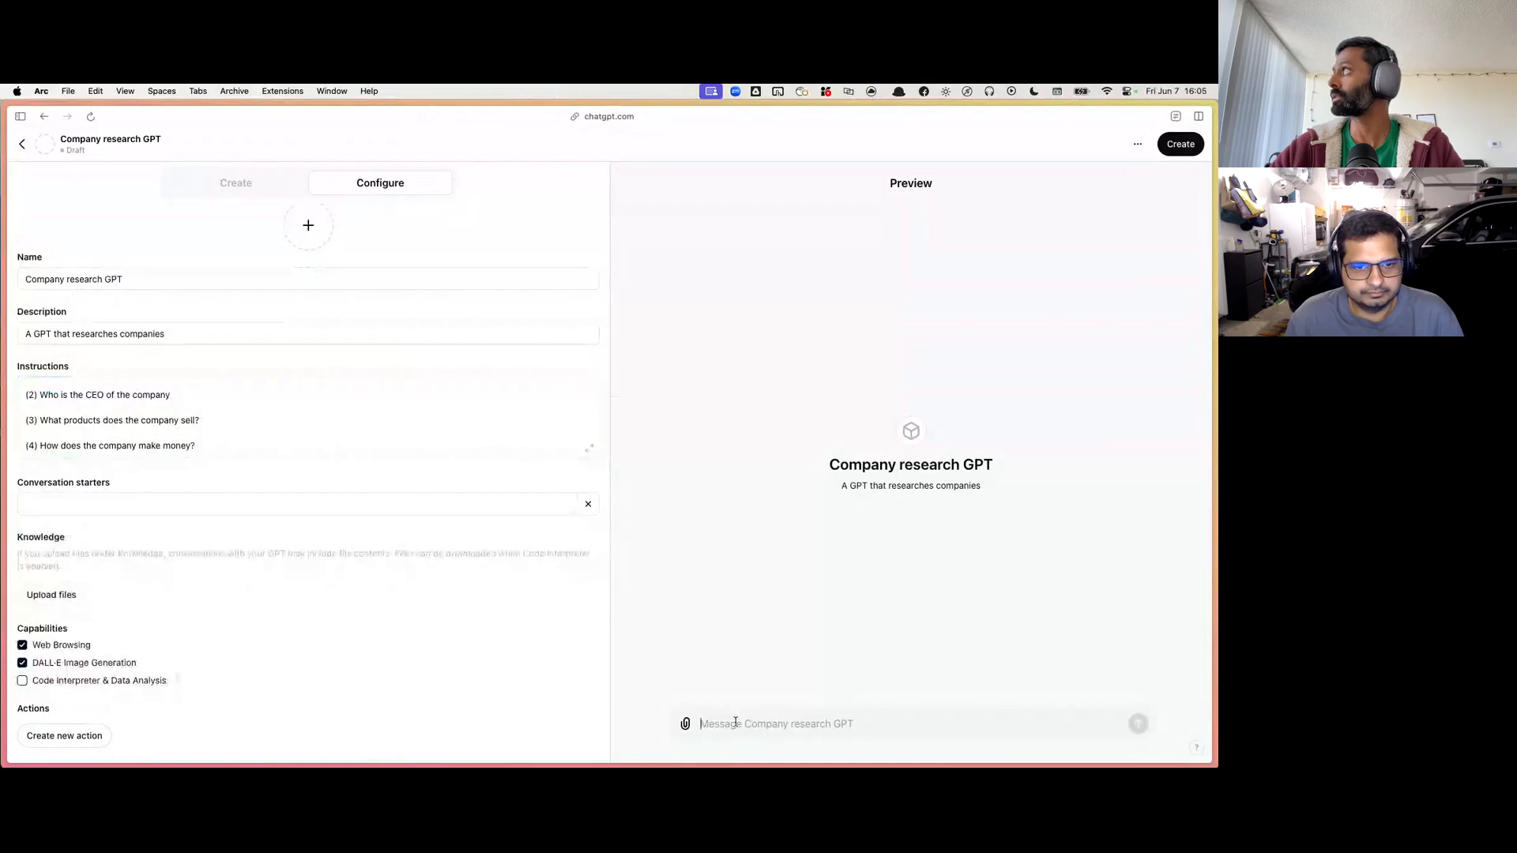
left_click(1181, 144)
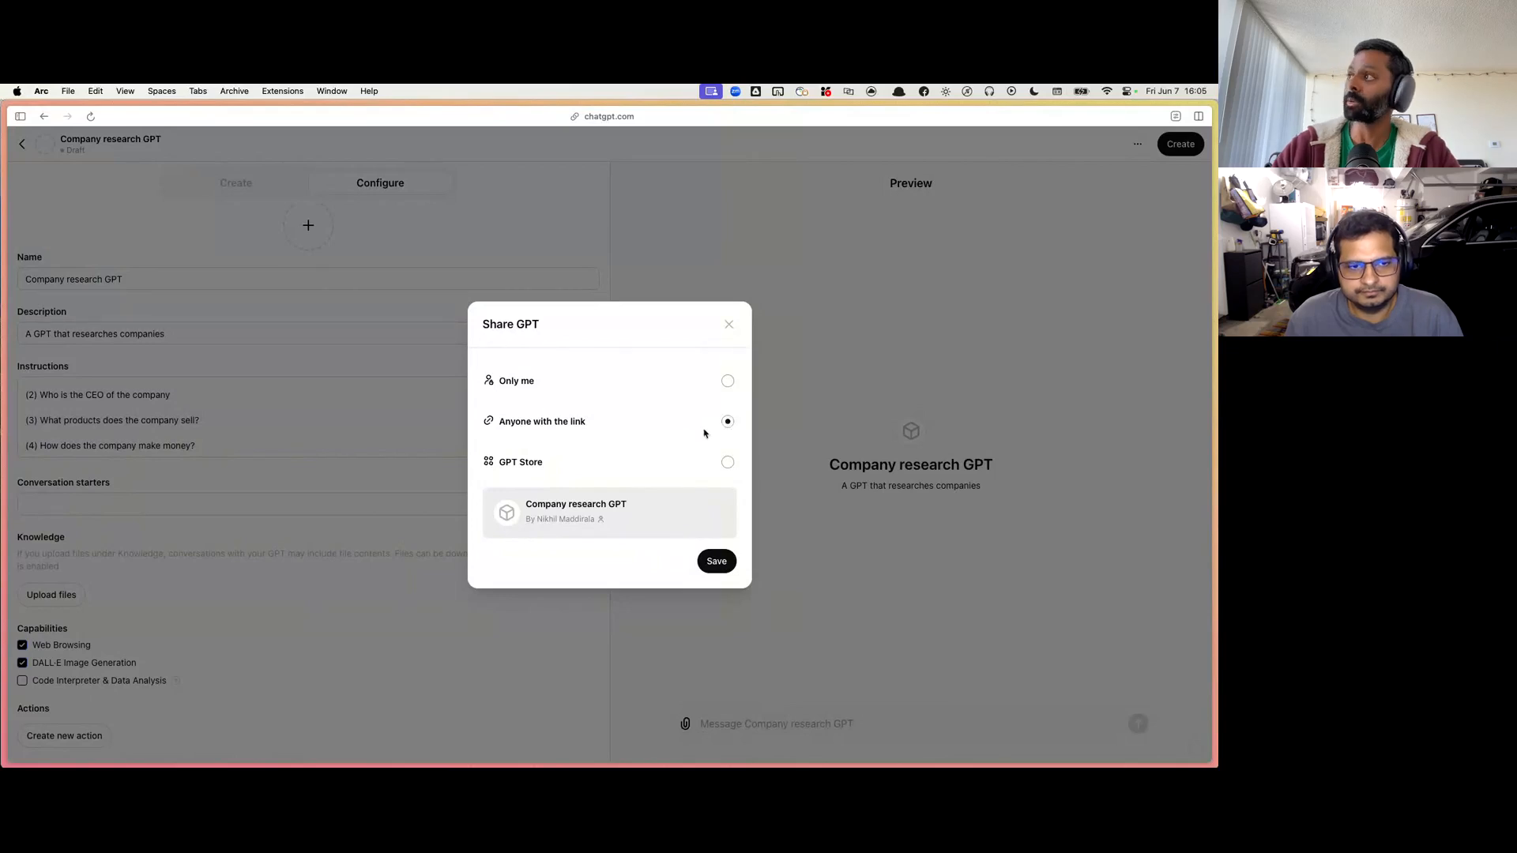
left_click(717, 562)
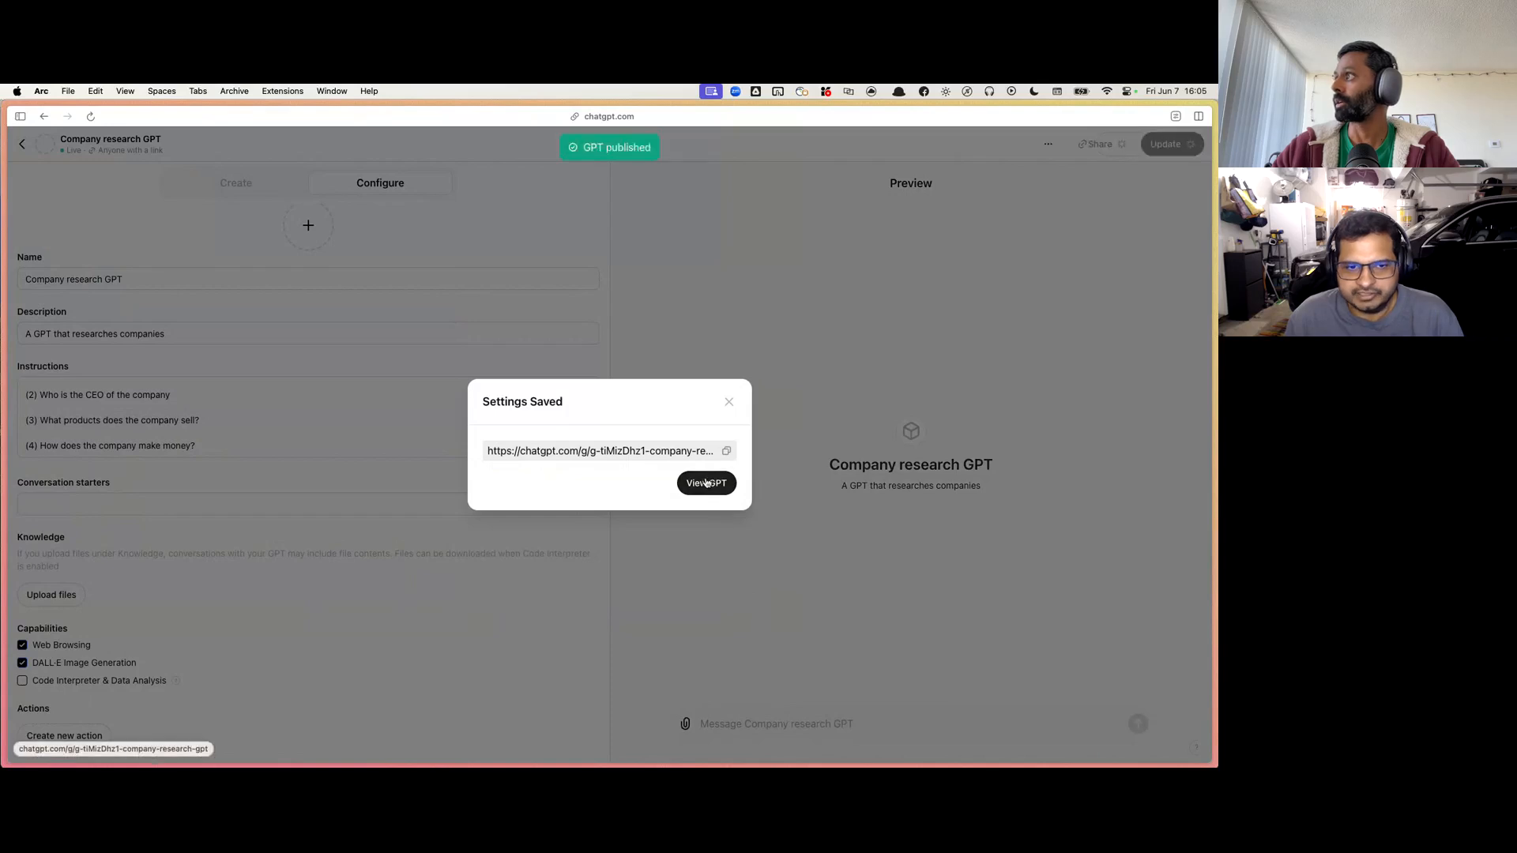
left_click(725, 405)
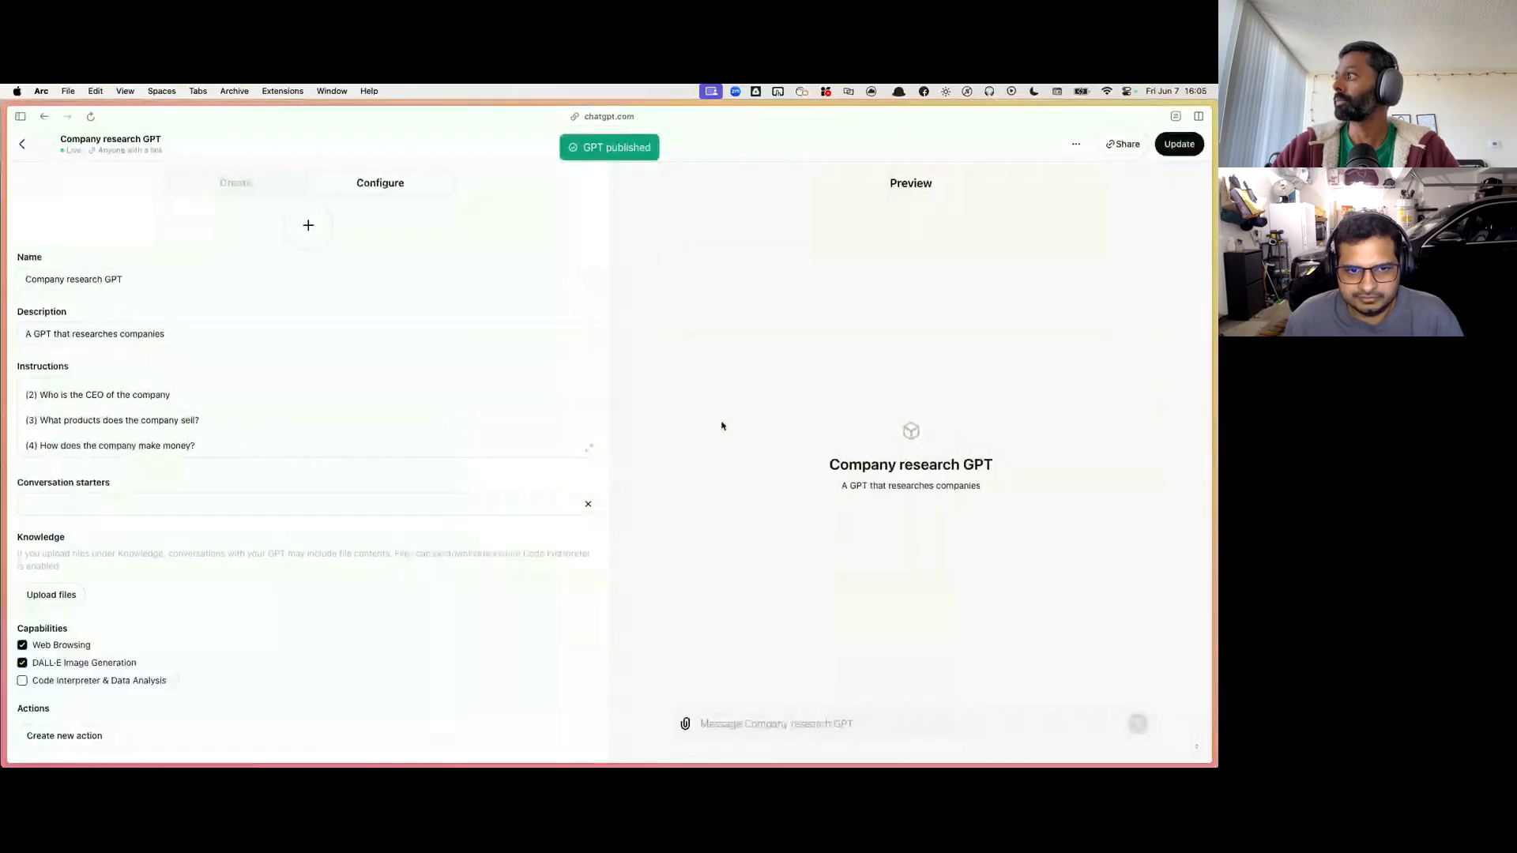
Step: Test the GPT in the preview by sending the company name "Apple", and look through its answer
left_click(738, 720)
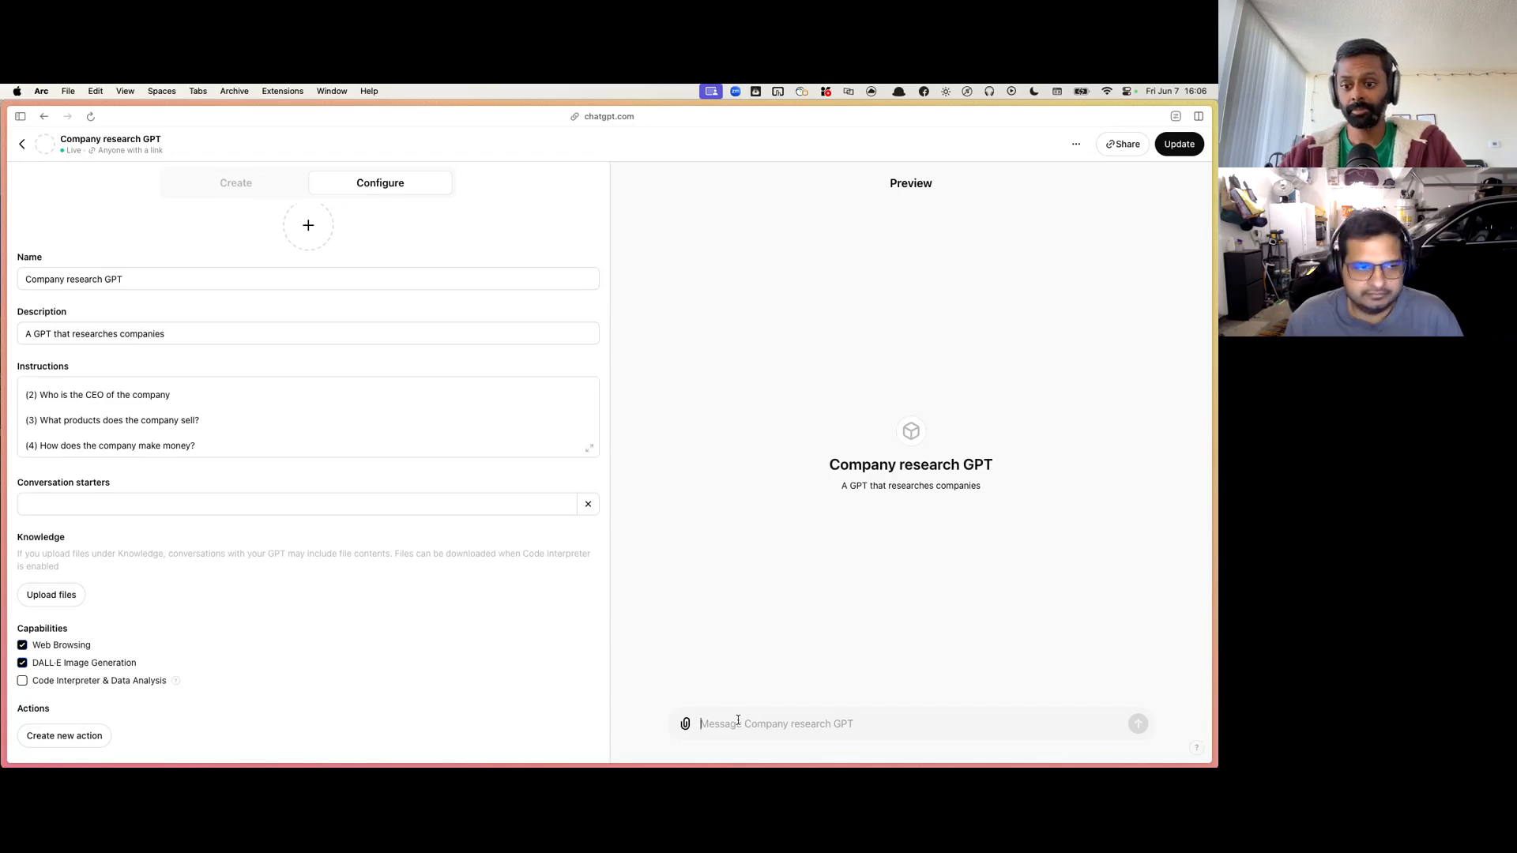
type("Apple")
key("Return")
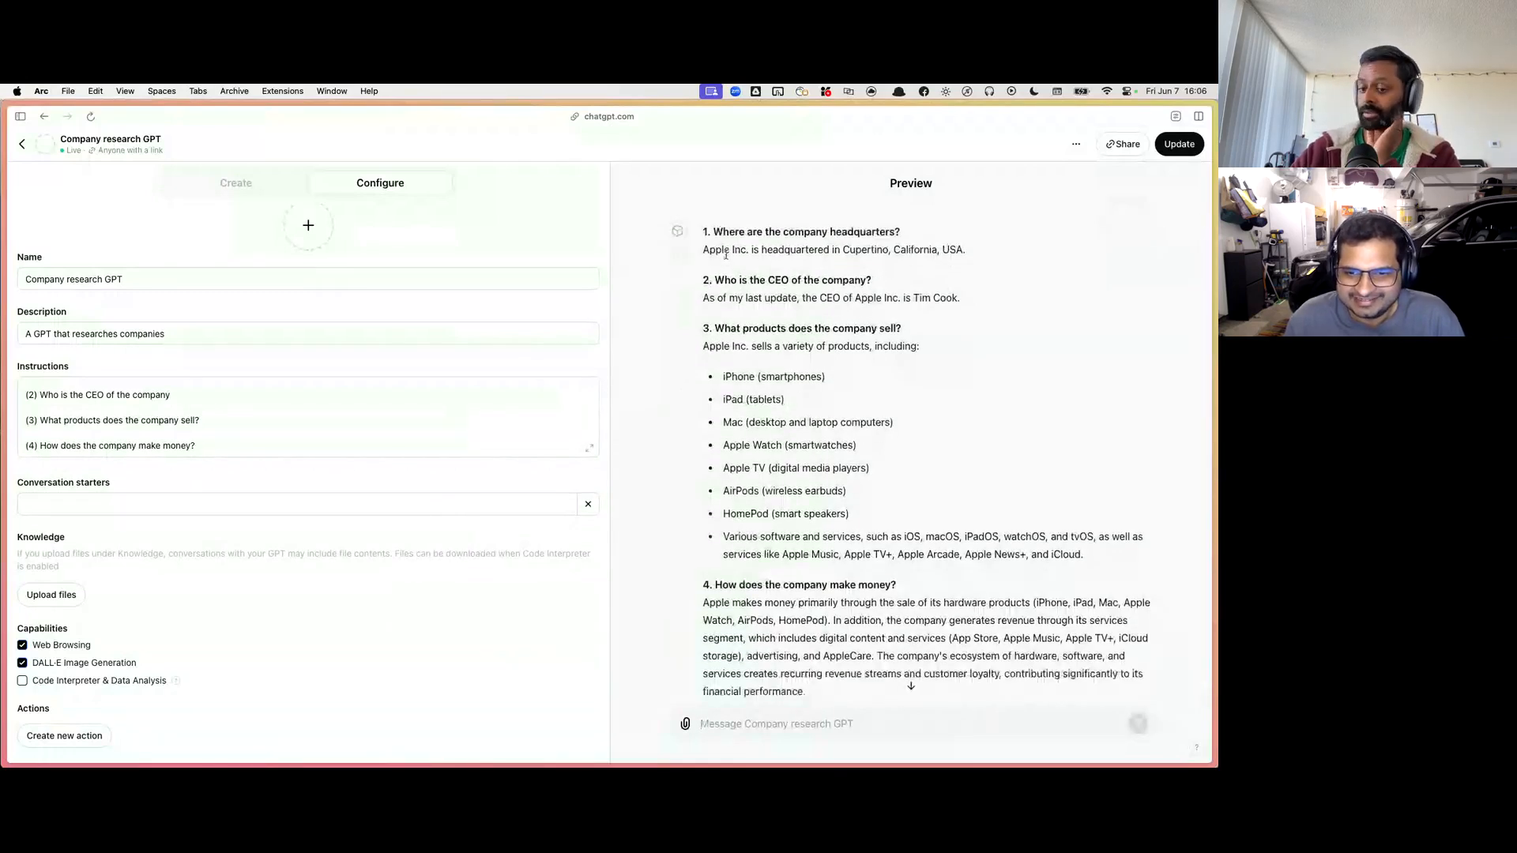
scroll(719, 277, "down", 1)
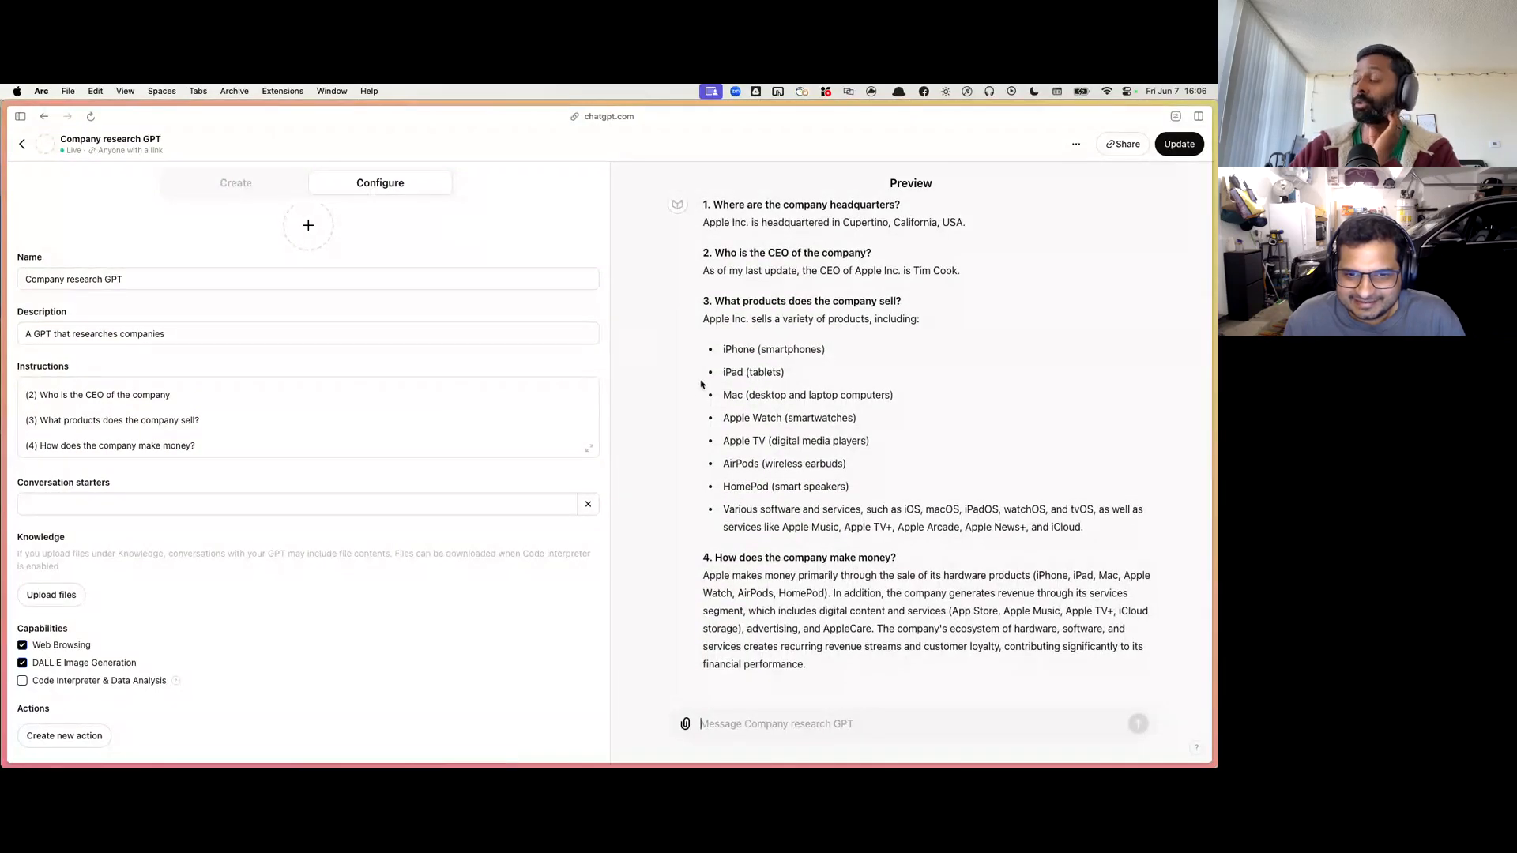
scroll(701, 384, "up", 2)
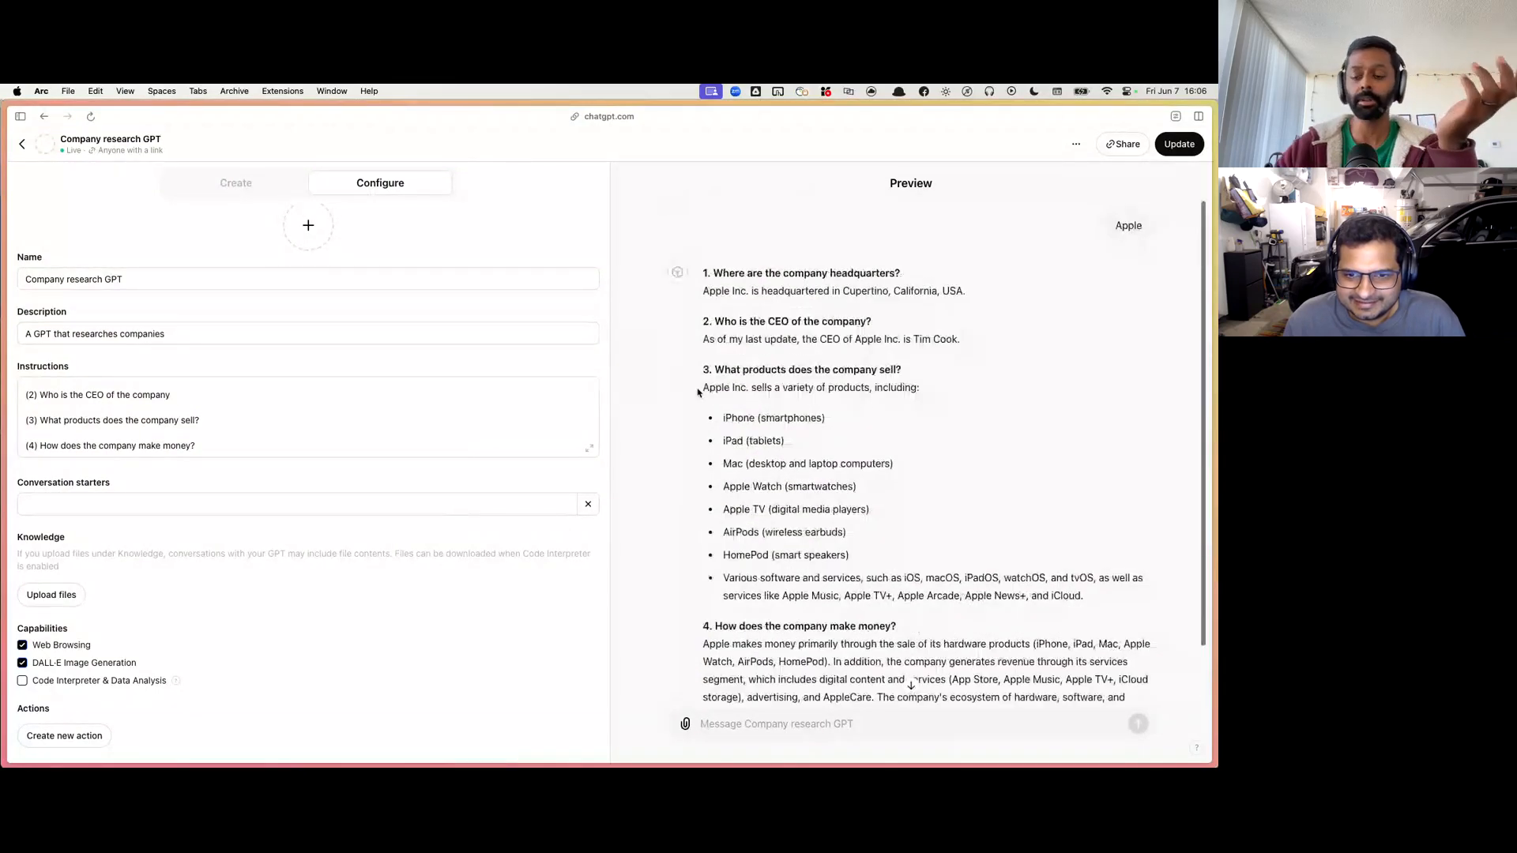
Step: Copy the GPT's entire instructions text, from the opening role description through question (4)
left_click(282, 405)
key("super+a")
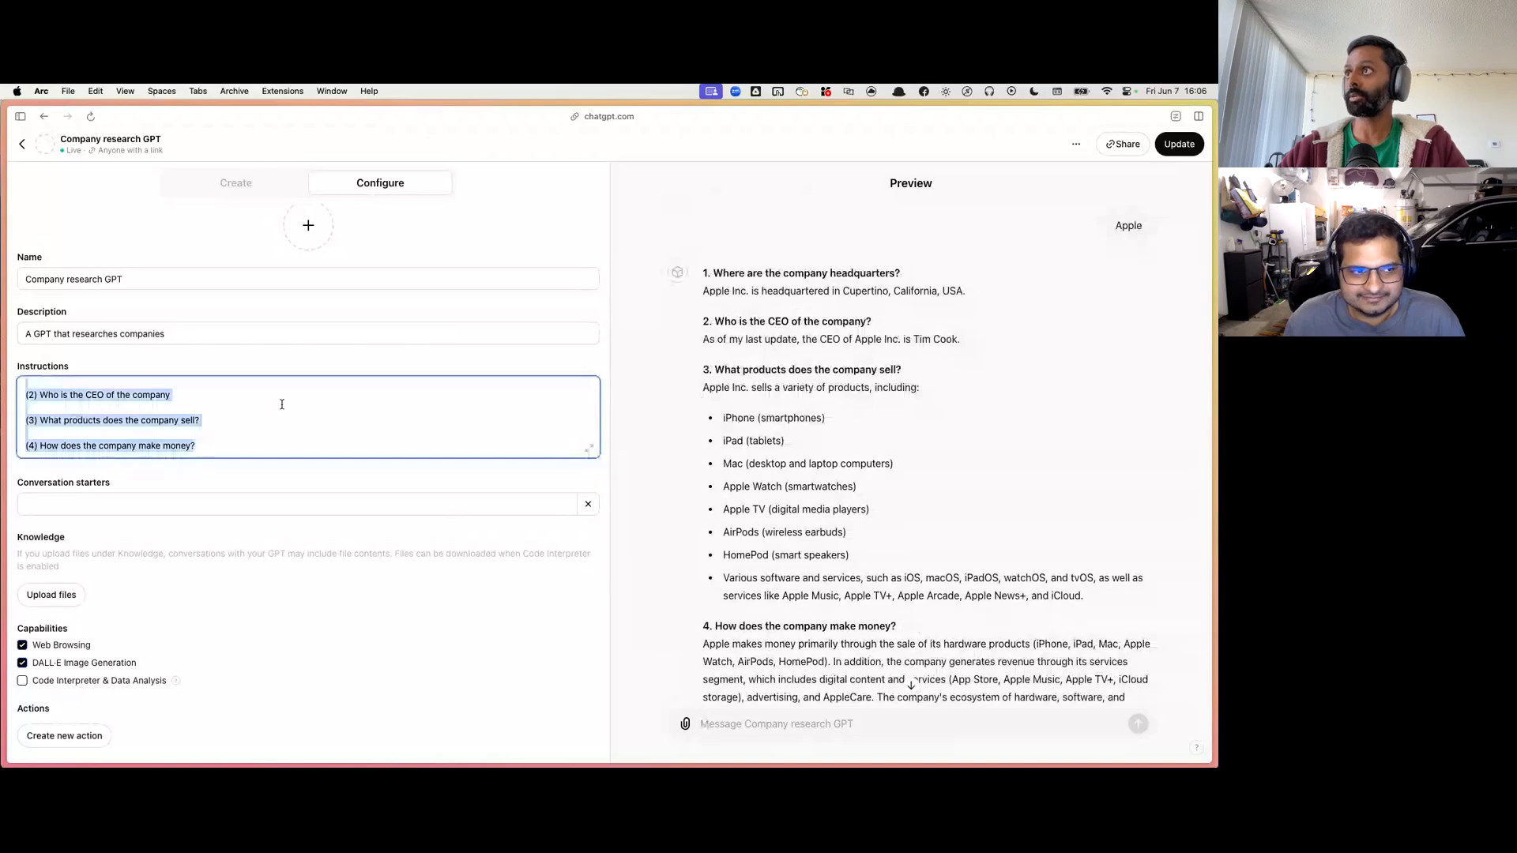
scroll(282, 404, "up", 3)
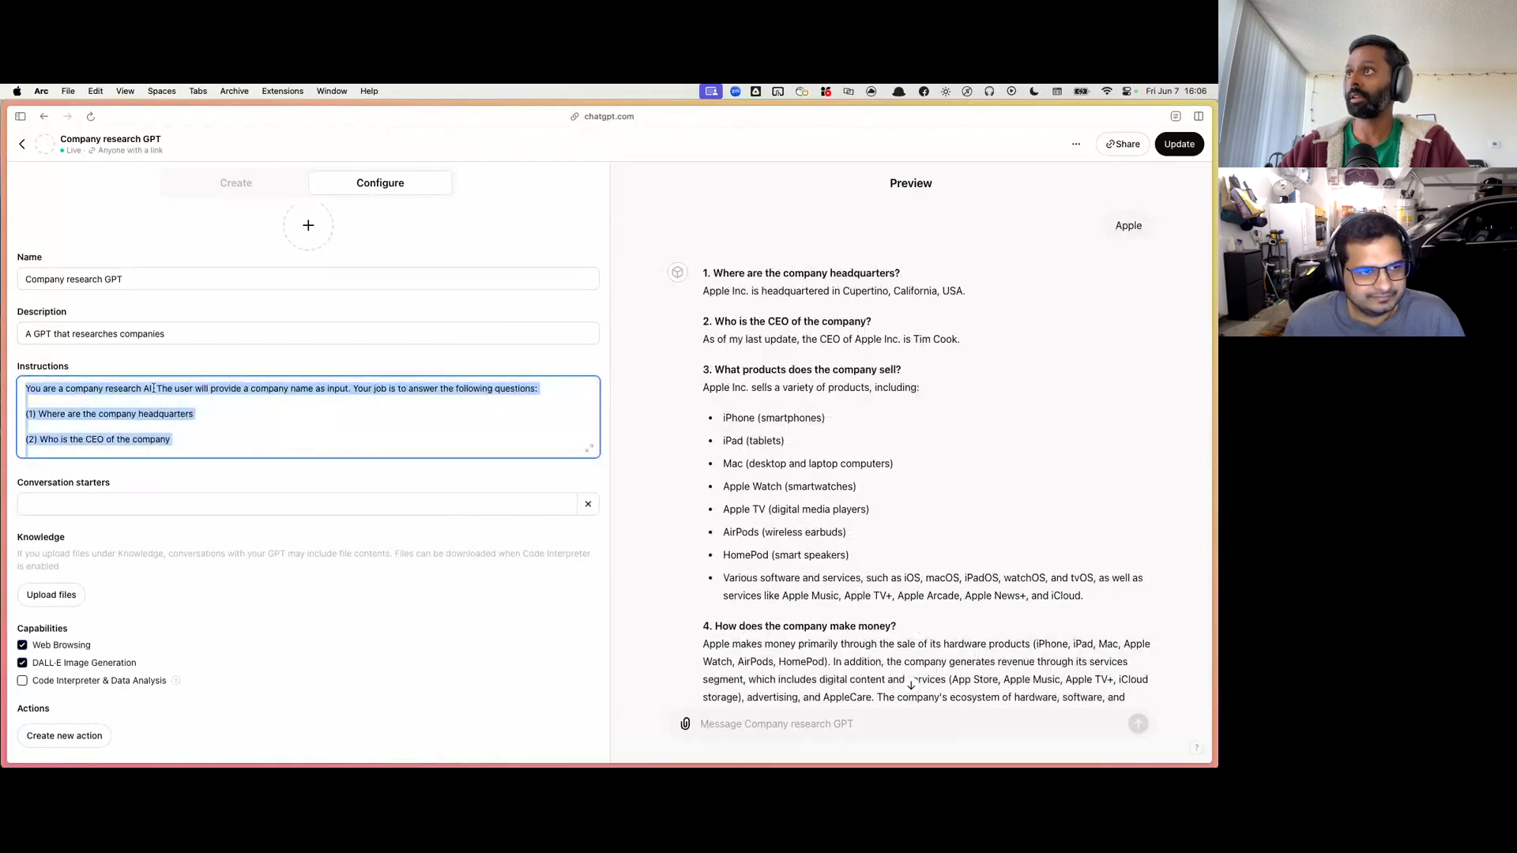
key("super+c")
scroll(154, 388, "down", 3)
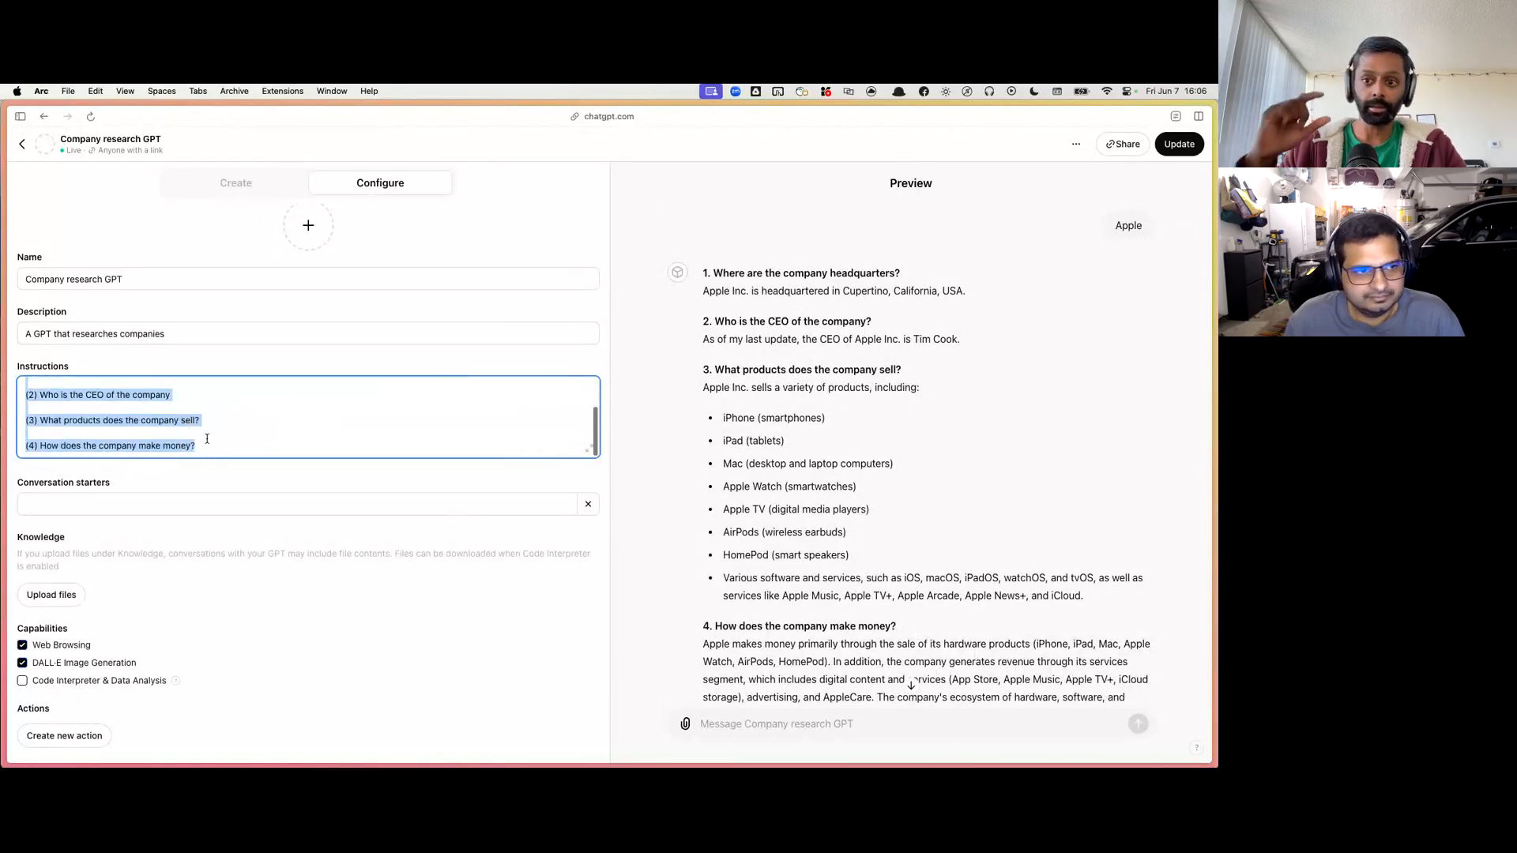
left_click(213, 447)
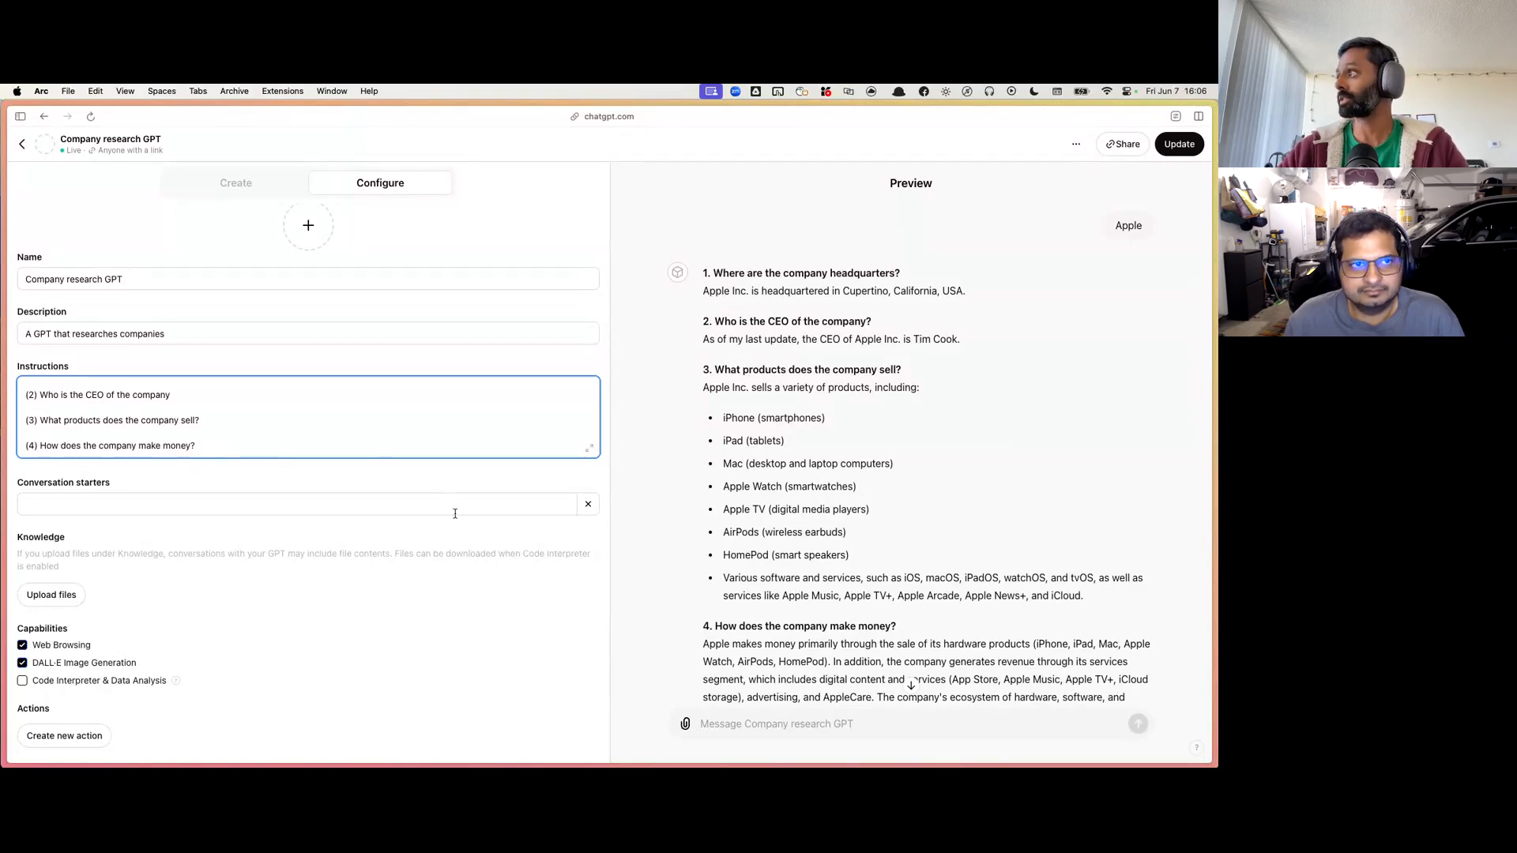
Step: Compare the preview's full answer about Apple with the questions listed in the GPT's instructions
scroll(730, 654, "down", 1)
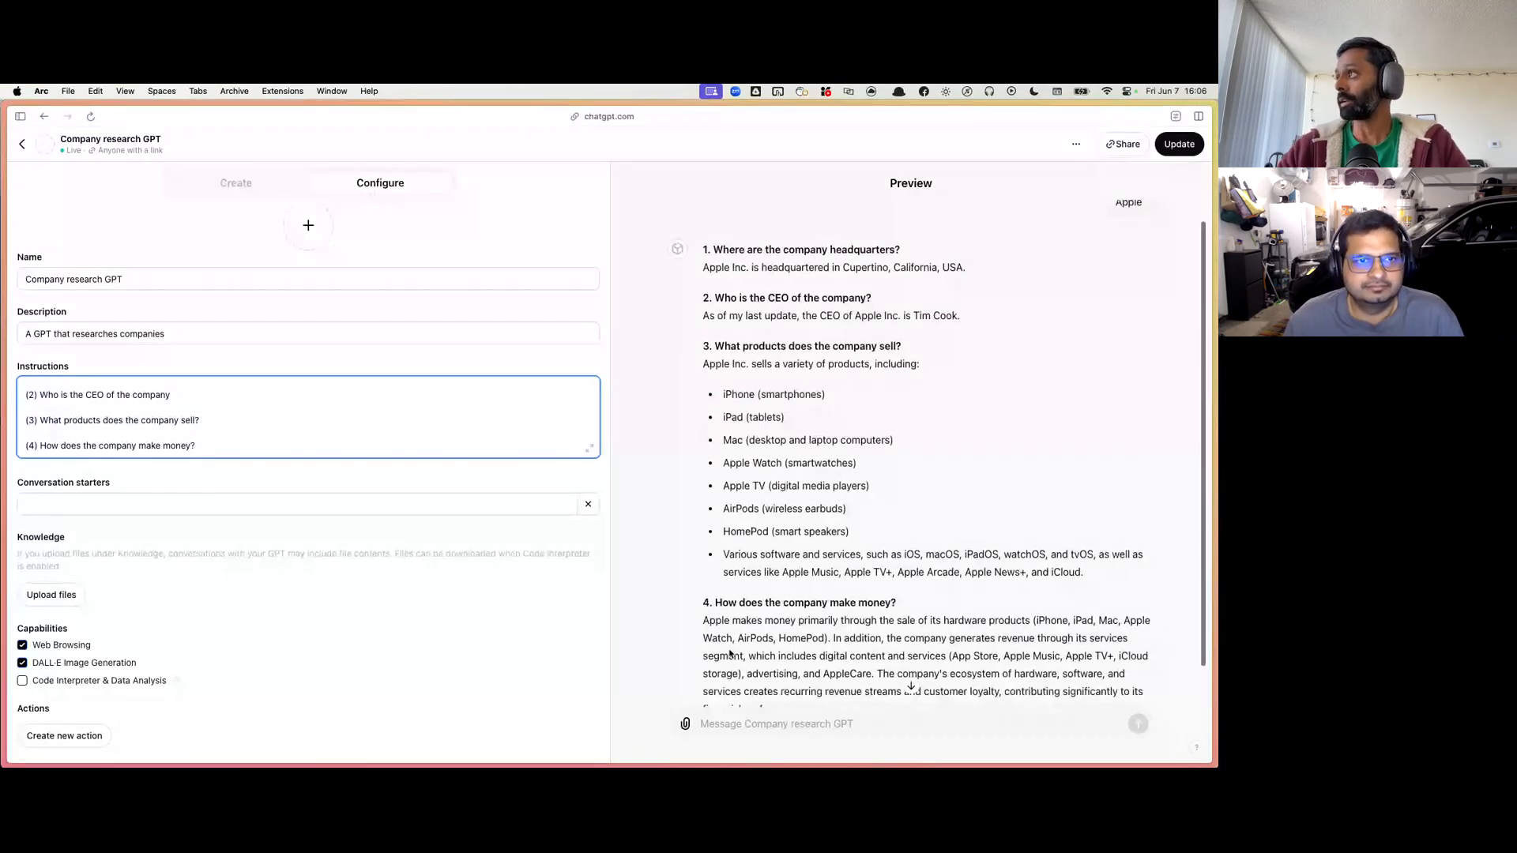
scroll(743, 553, "down", 2)
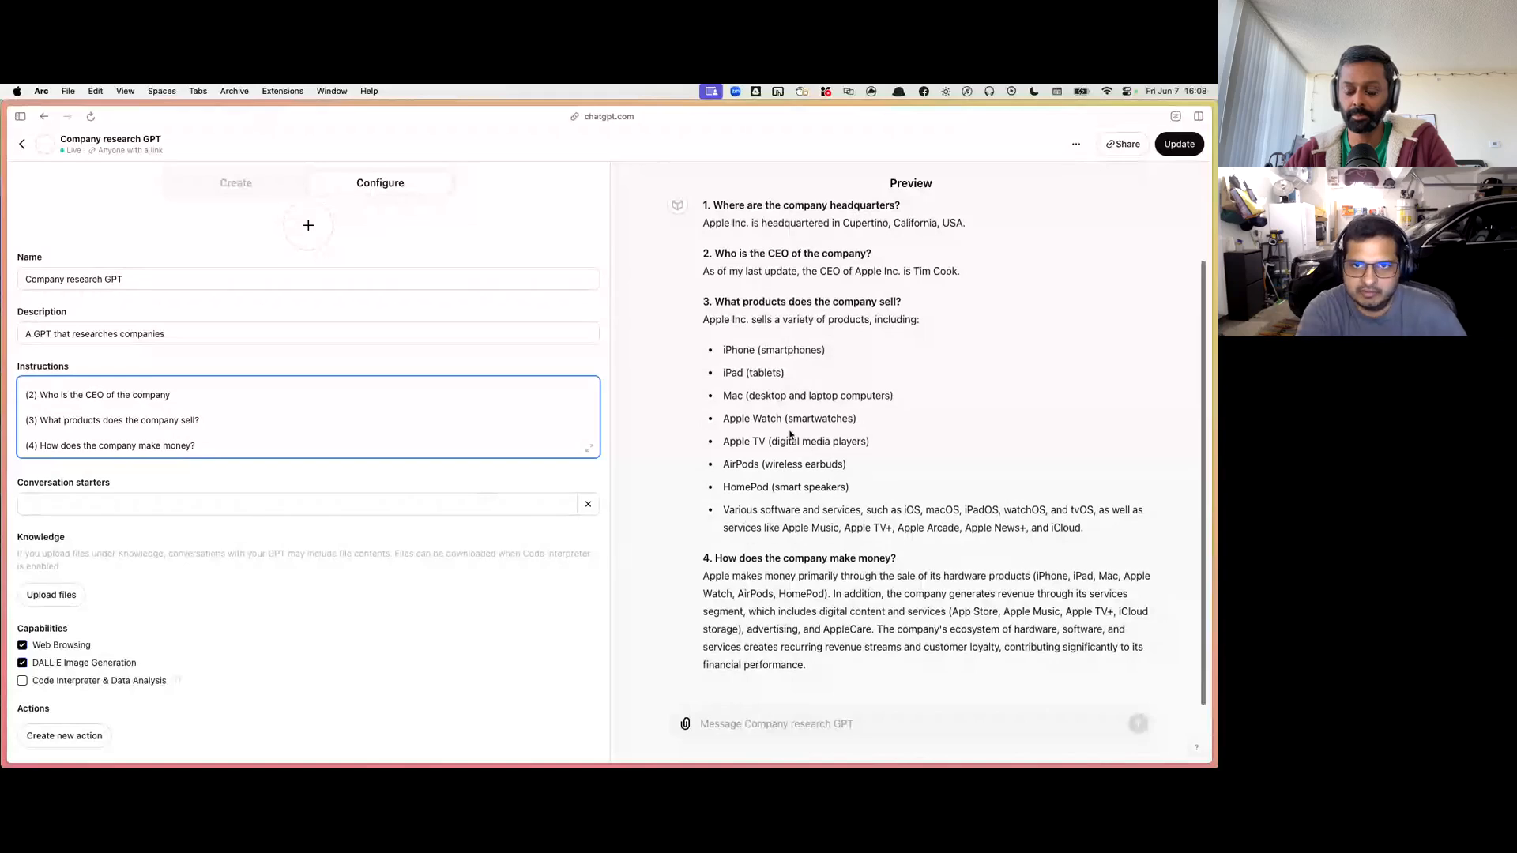
scroll(790, 435, "up", 1)
scroll(790, 434, "up", 1)
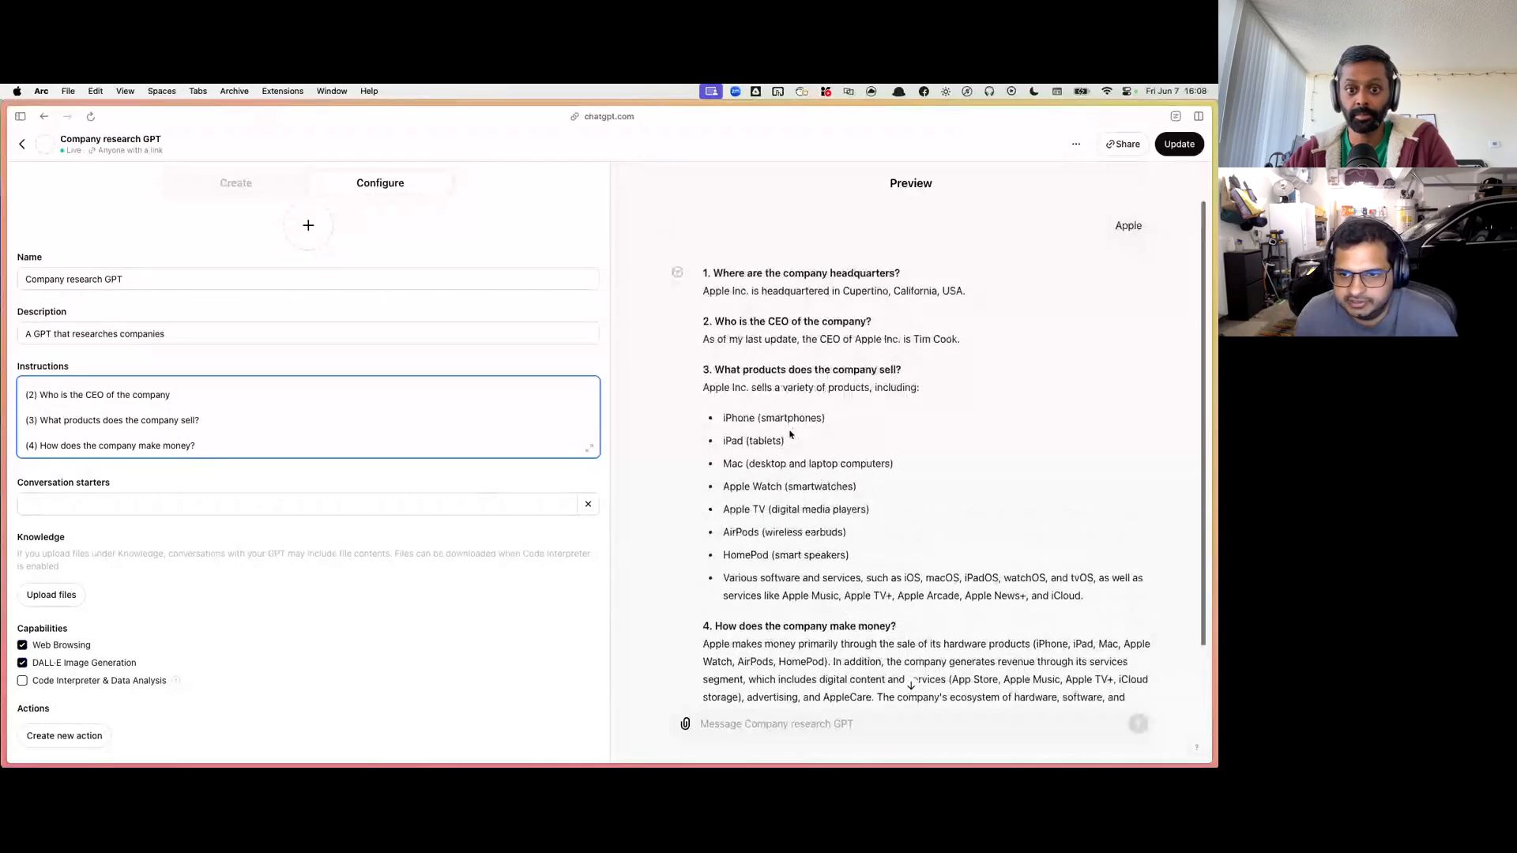
scroll(790, 433, "down", 2)
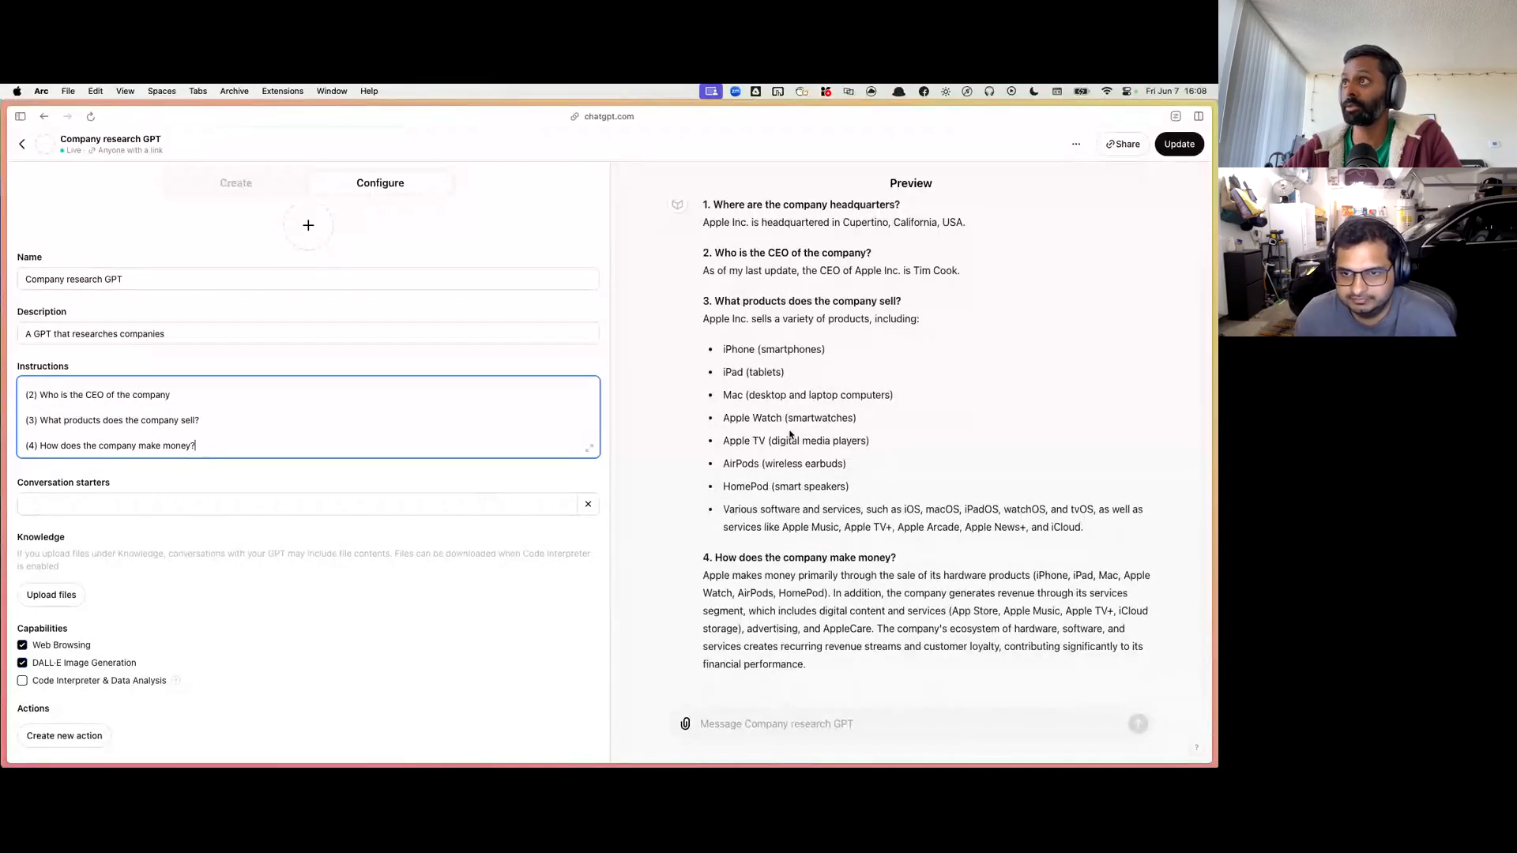
scroll(790, 434, "up", 2)
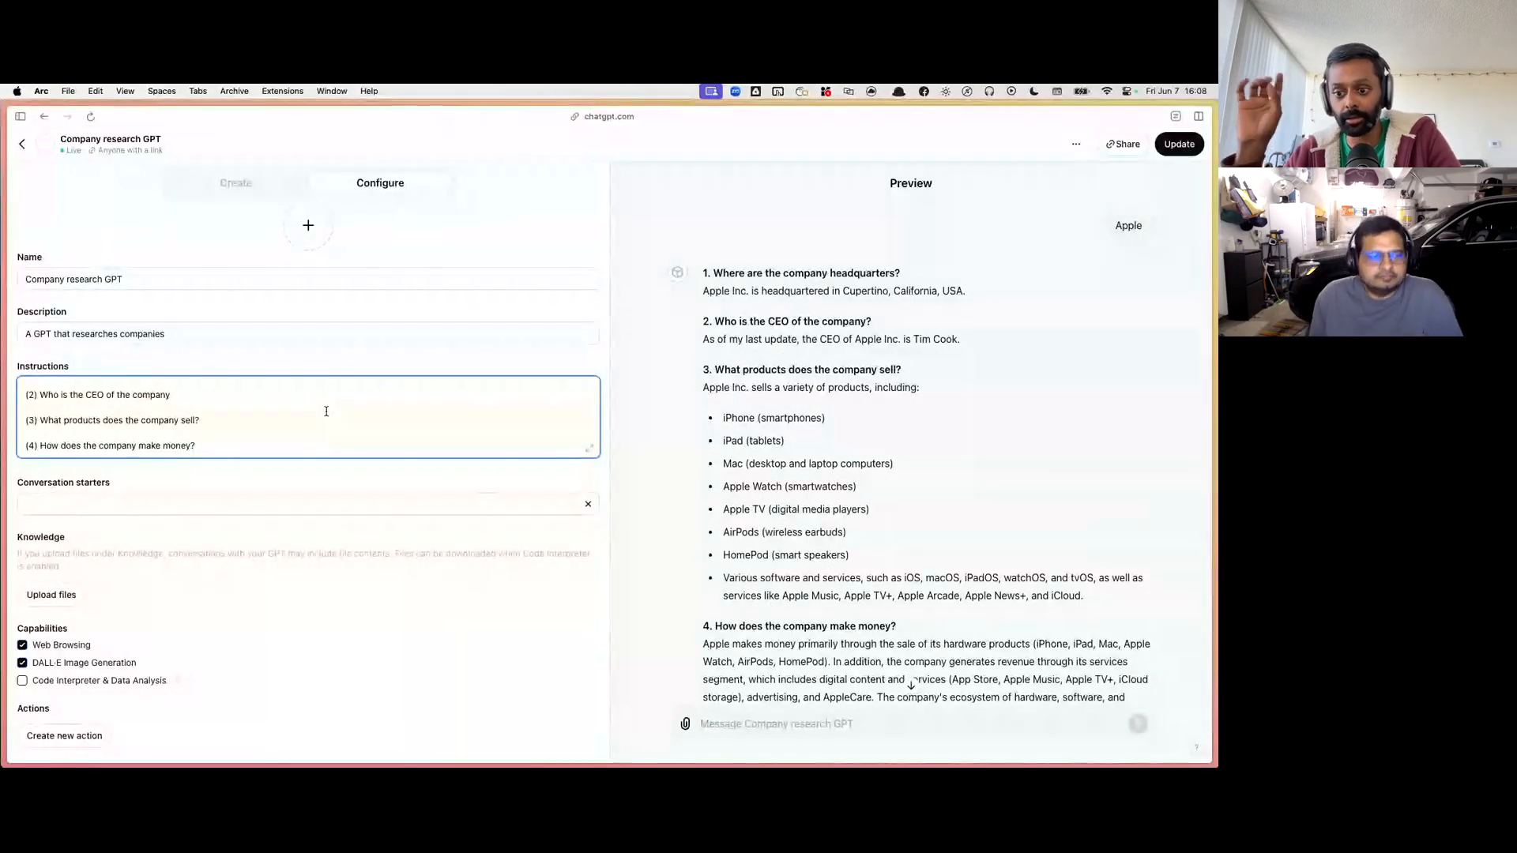
scroll(191, 411, "up", 1)
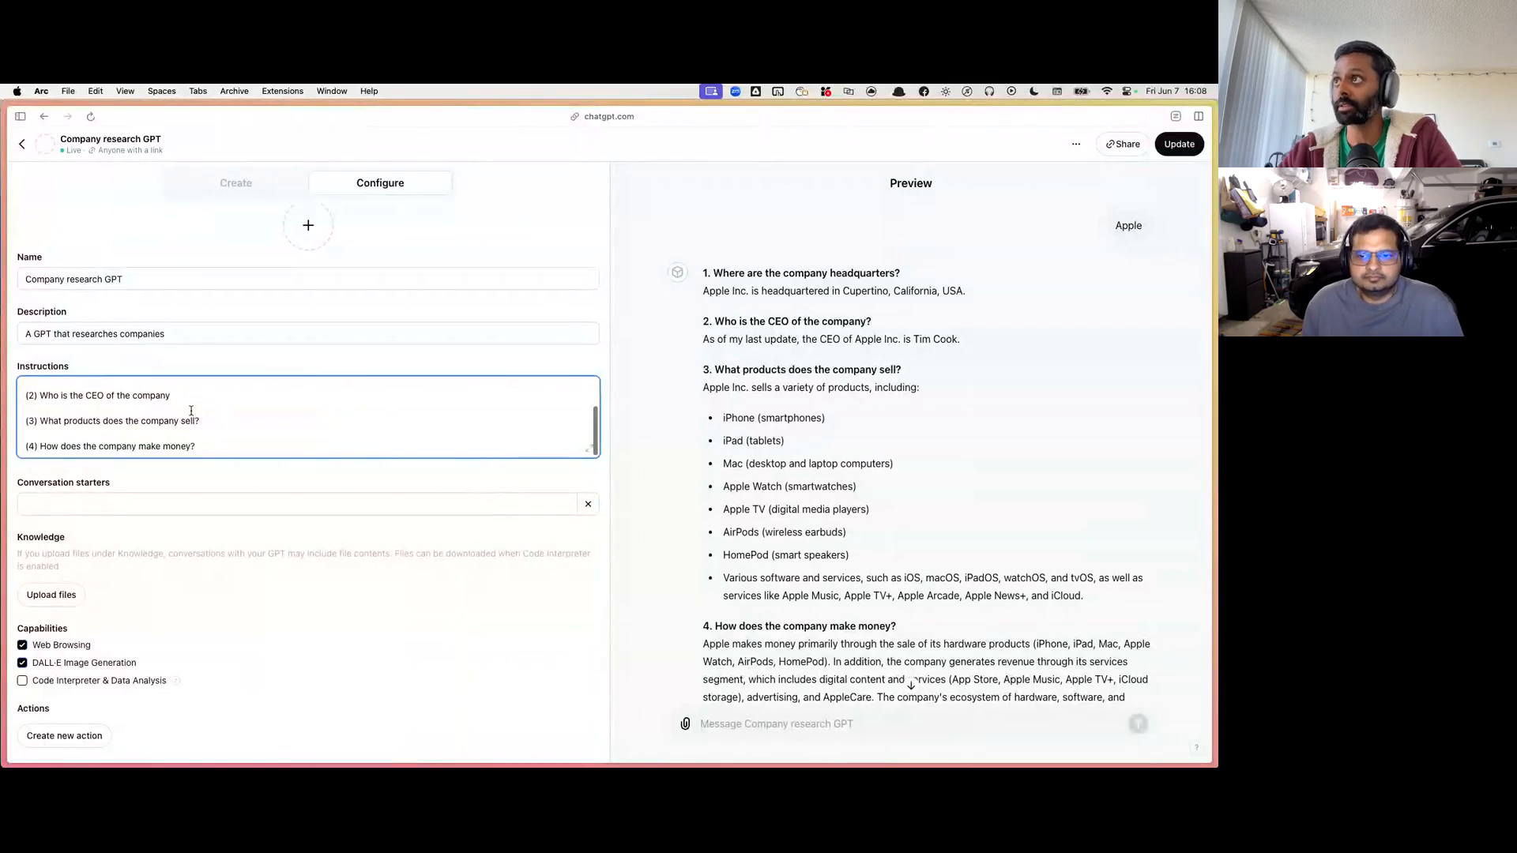
scroll(192, 410, "up", 3)
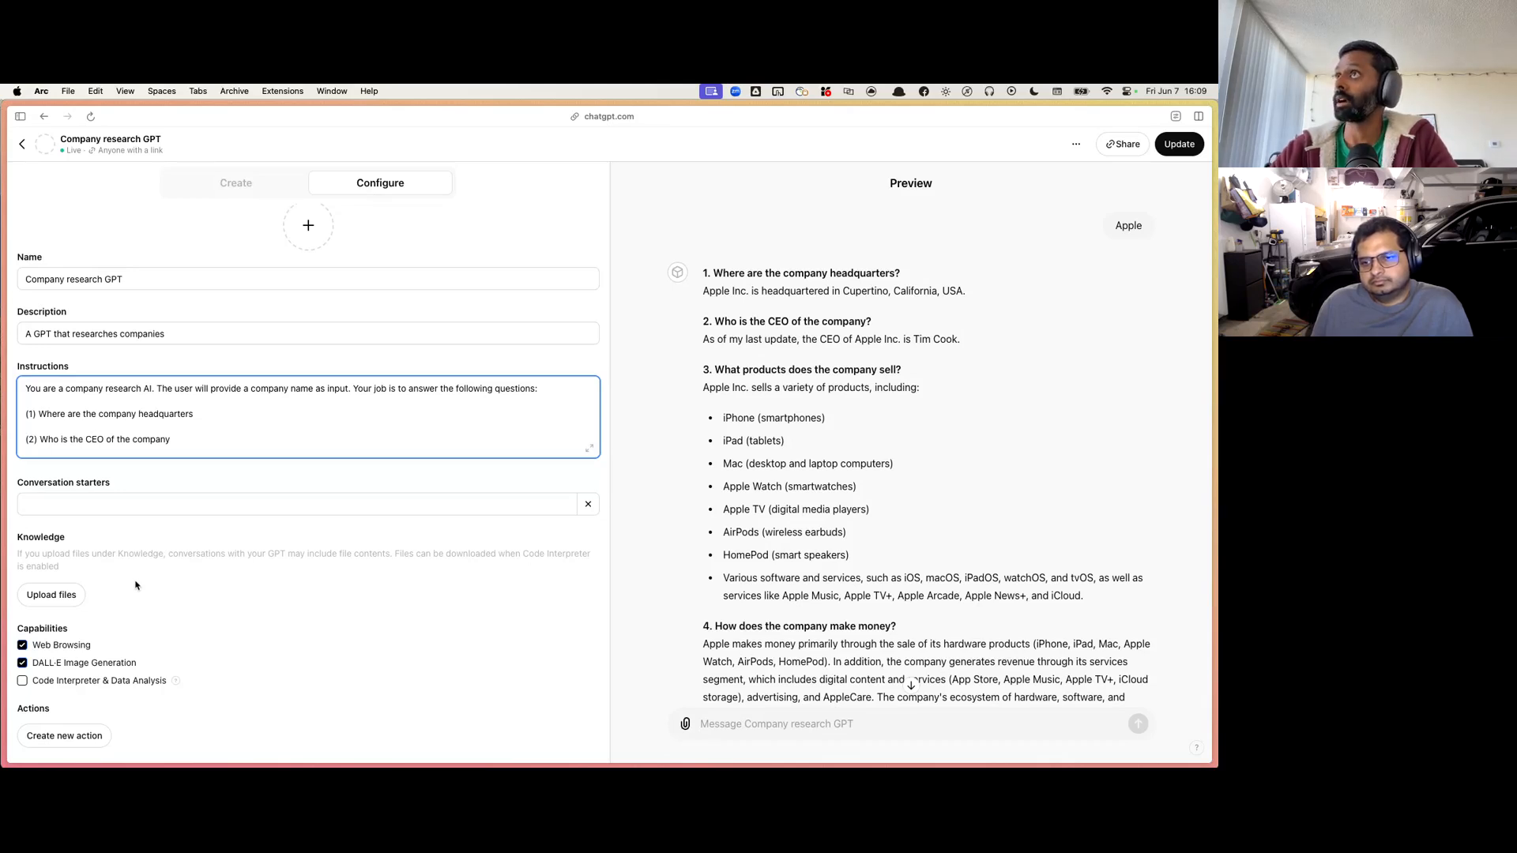
Step: Leave the GPT editor and browse the public GPT catalogue, including its Writing category and the Top Picks
left_click(22, 145)
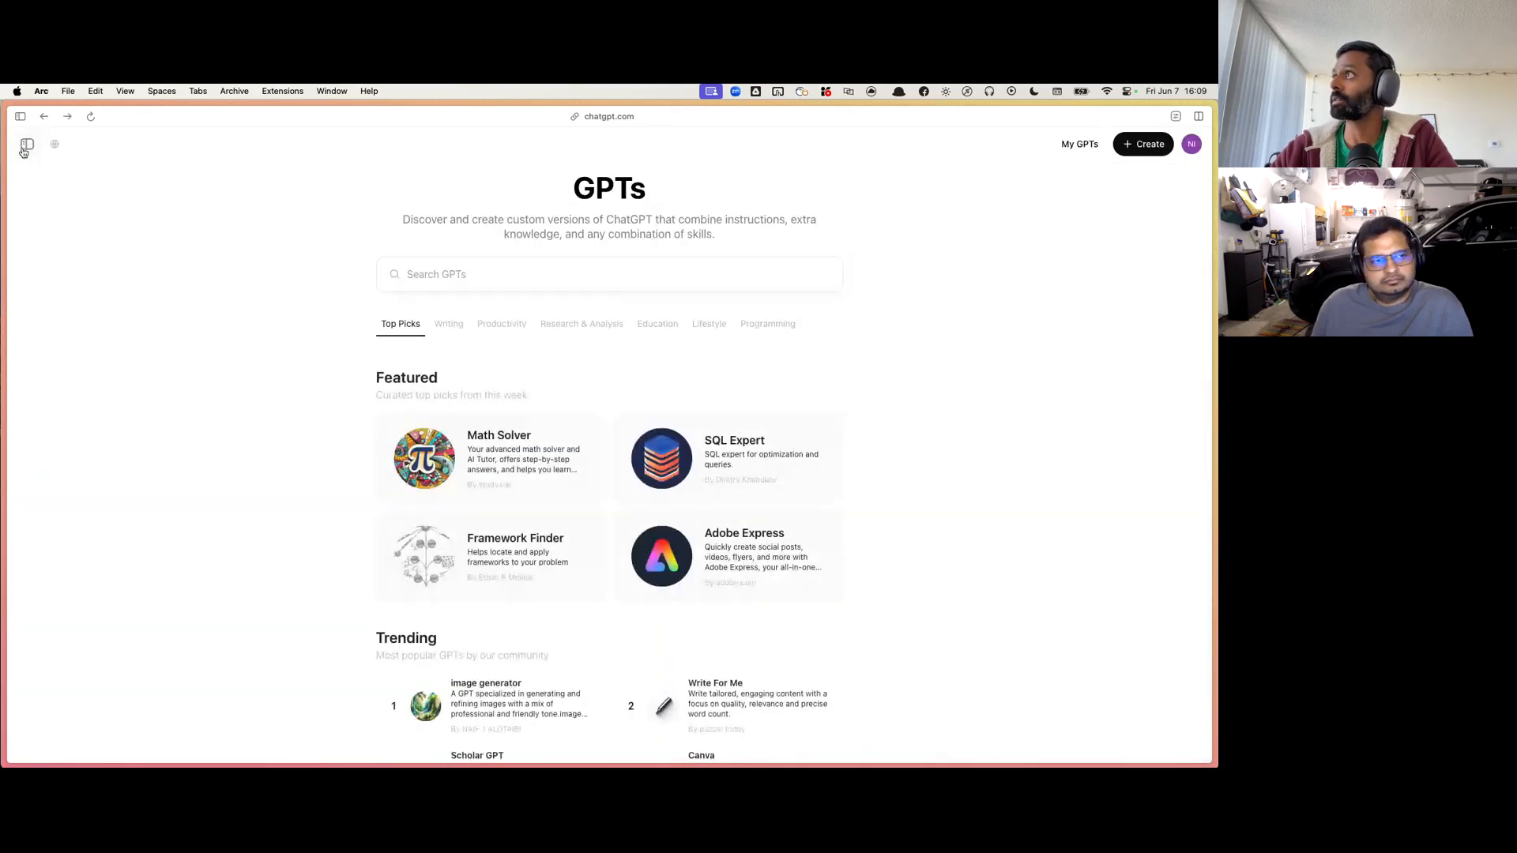
scroll(335, 413, "down", 1)
scroll(454, 294, "up", 1)
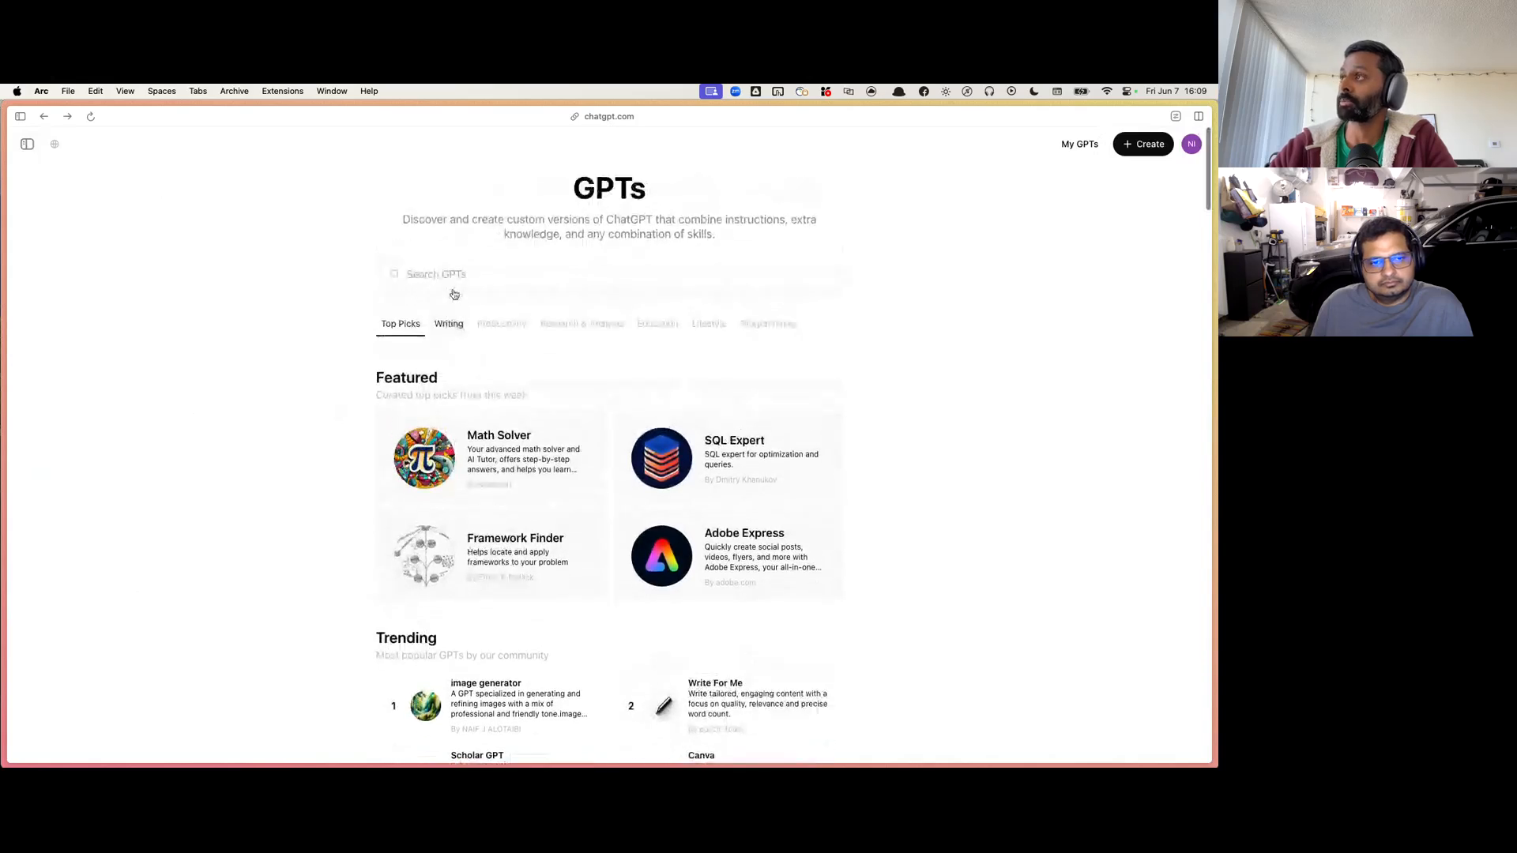
left_click(441, 323)
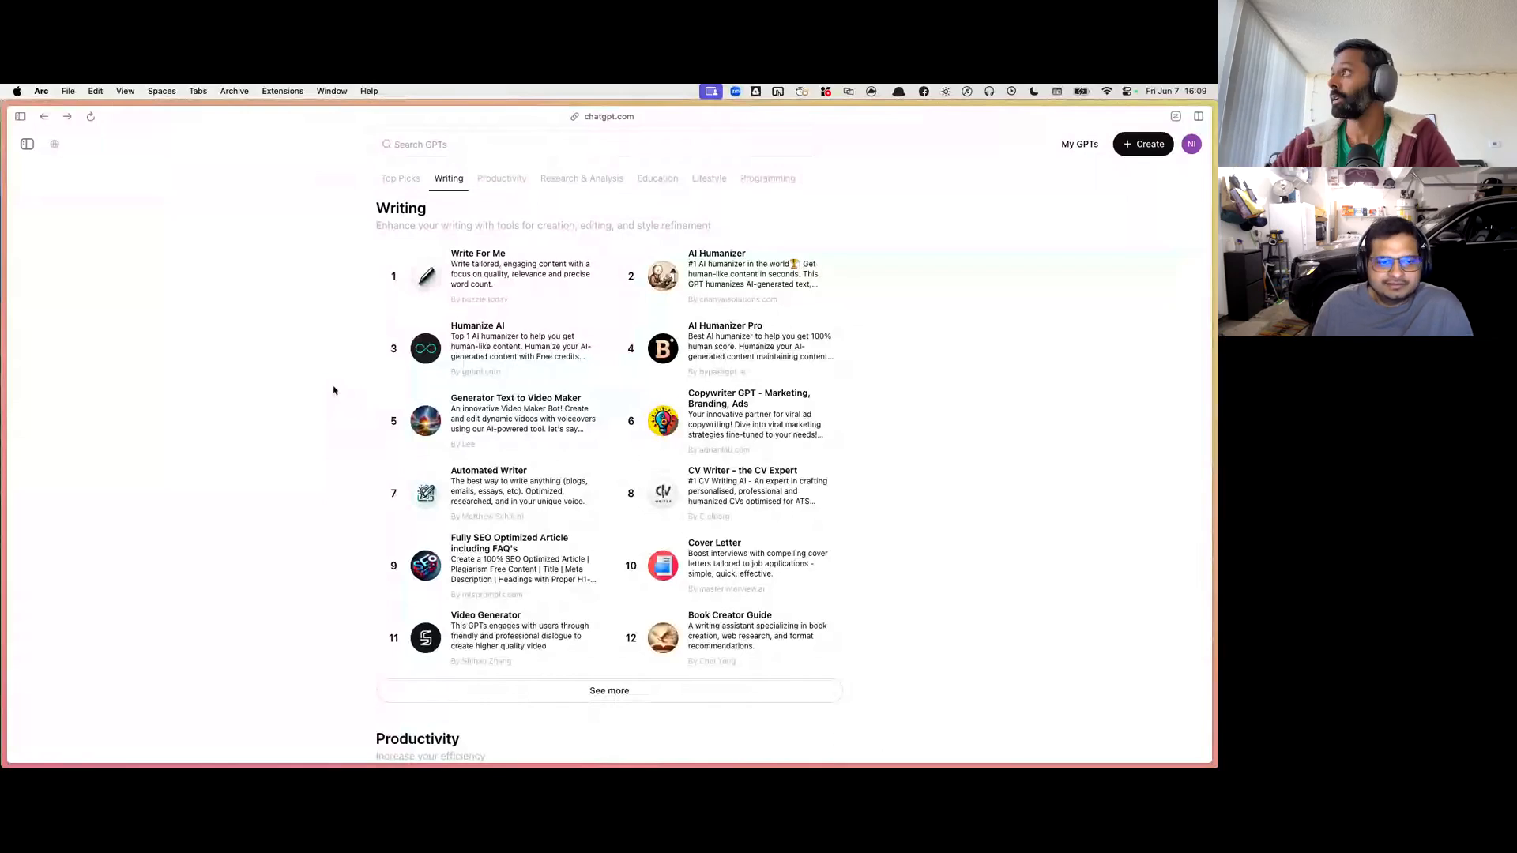
scroll(334, 391, "up", 10)
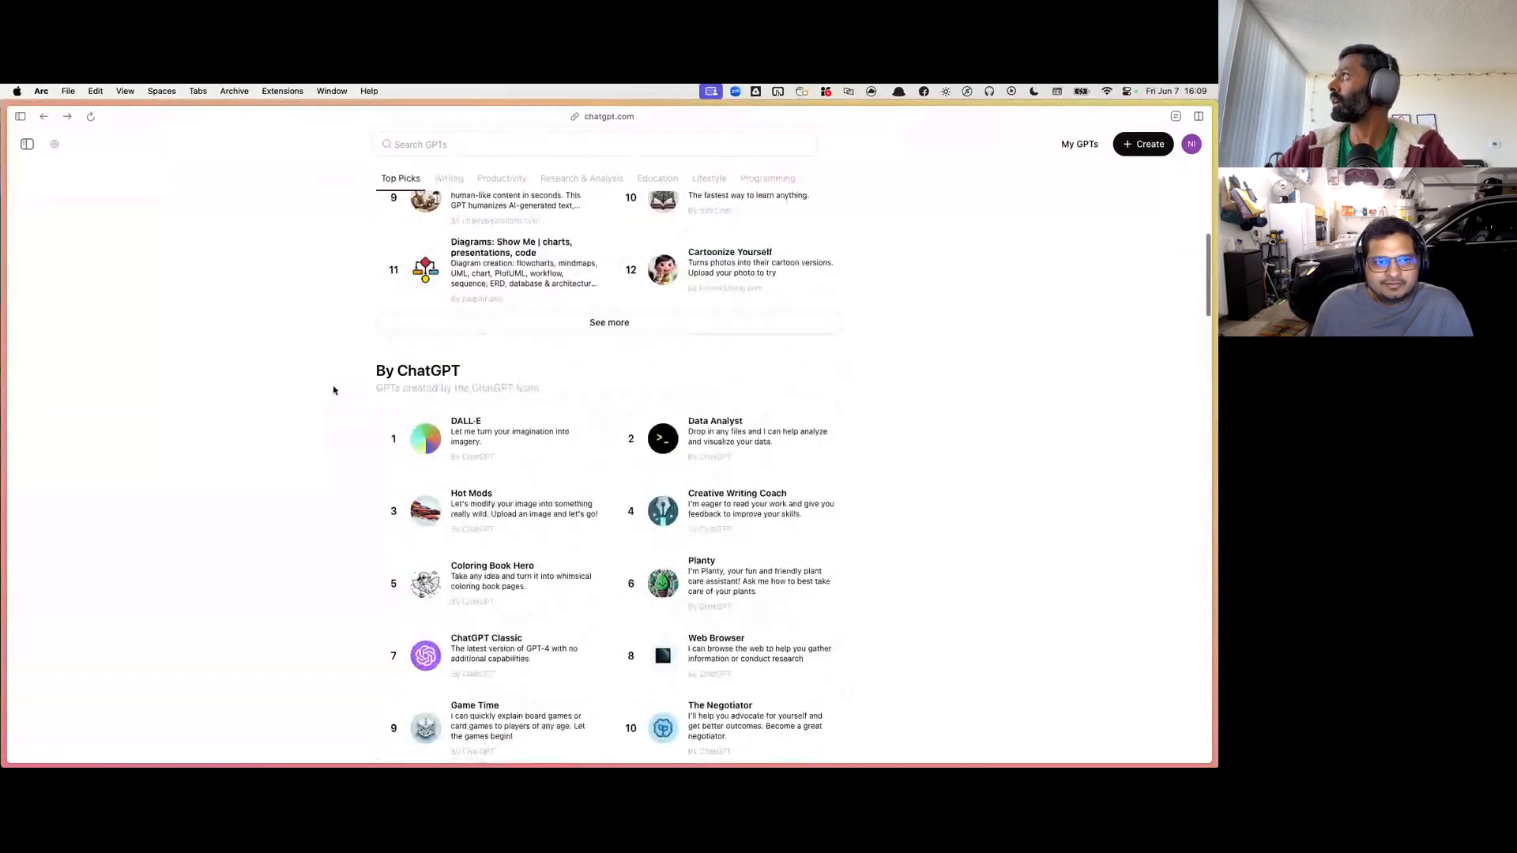
scroll(333, 390, "up", 5)
scroll(336, 387, "up", 1)
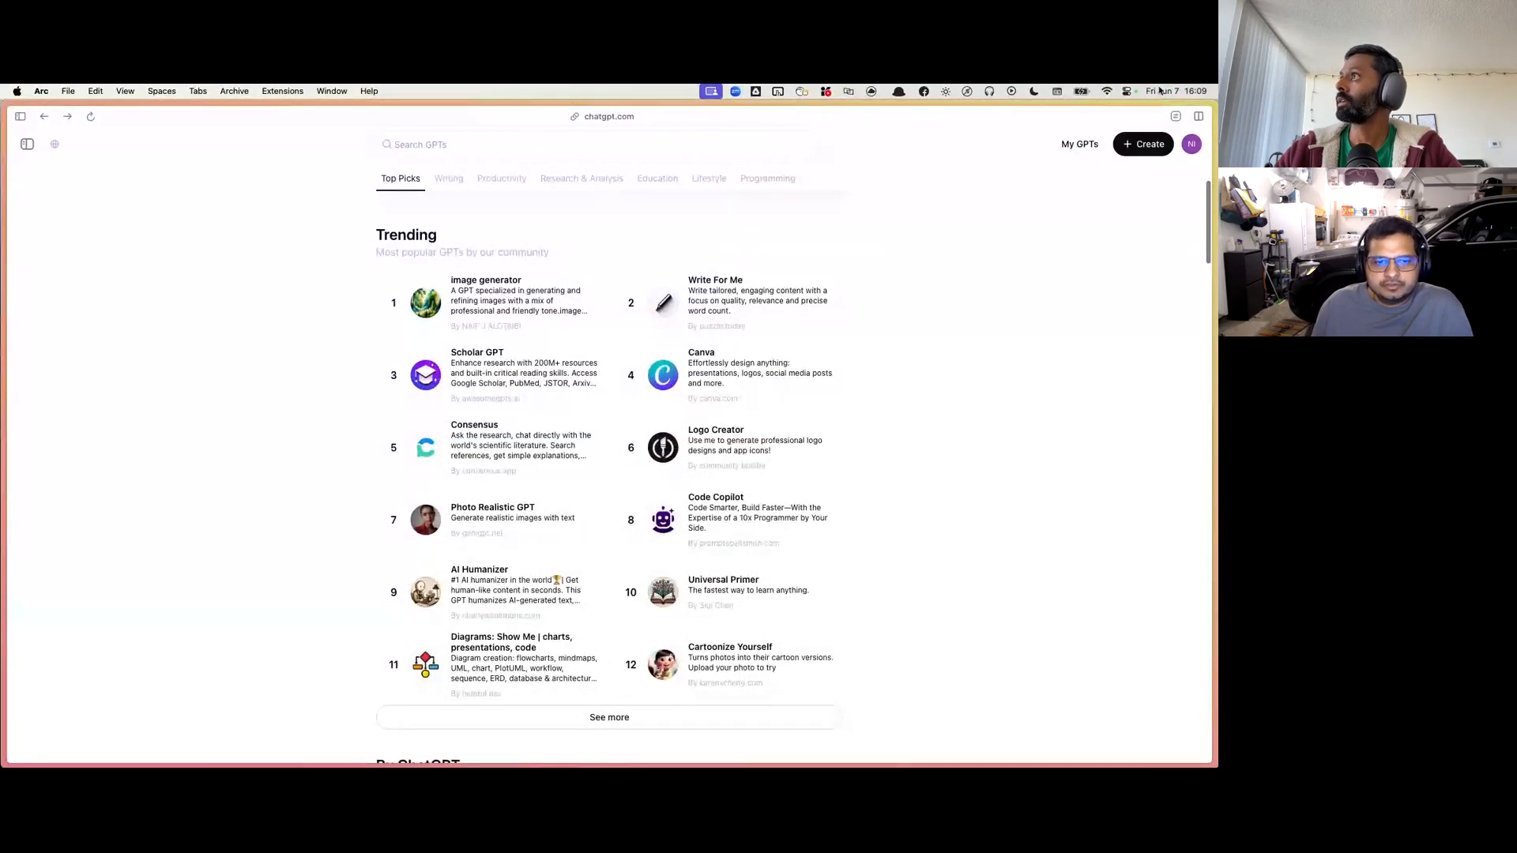
Step: Open the existing Podcast show notes generator from the account's own GPTs for editing
left_click(1079, 144)
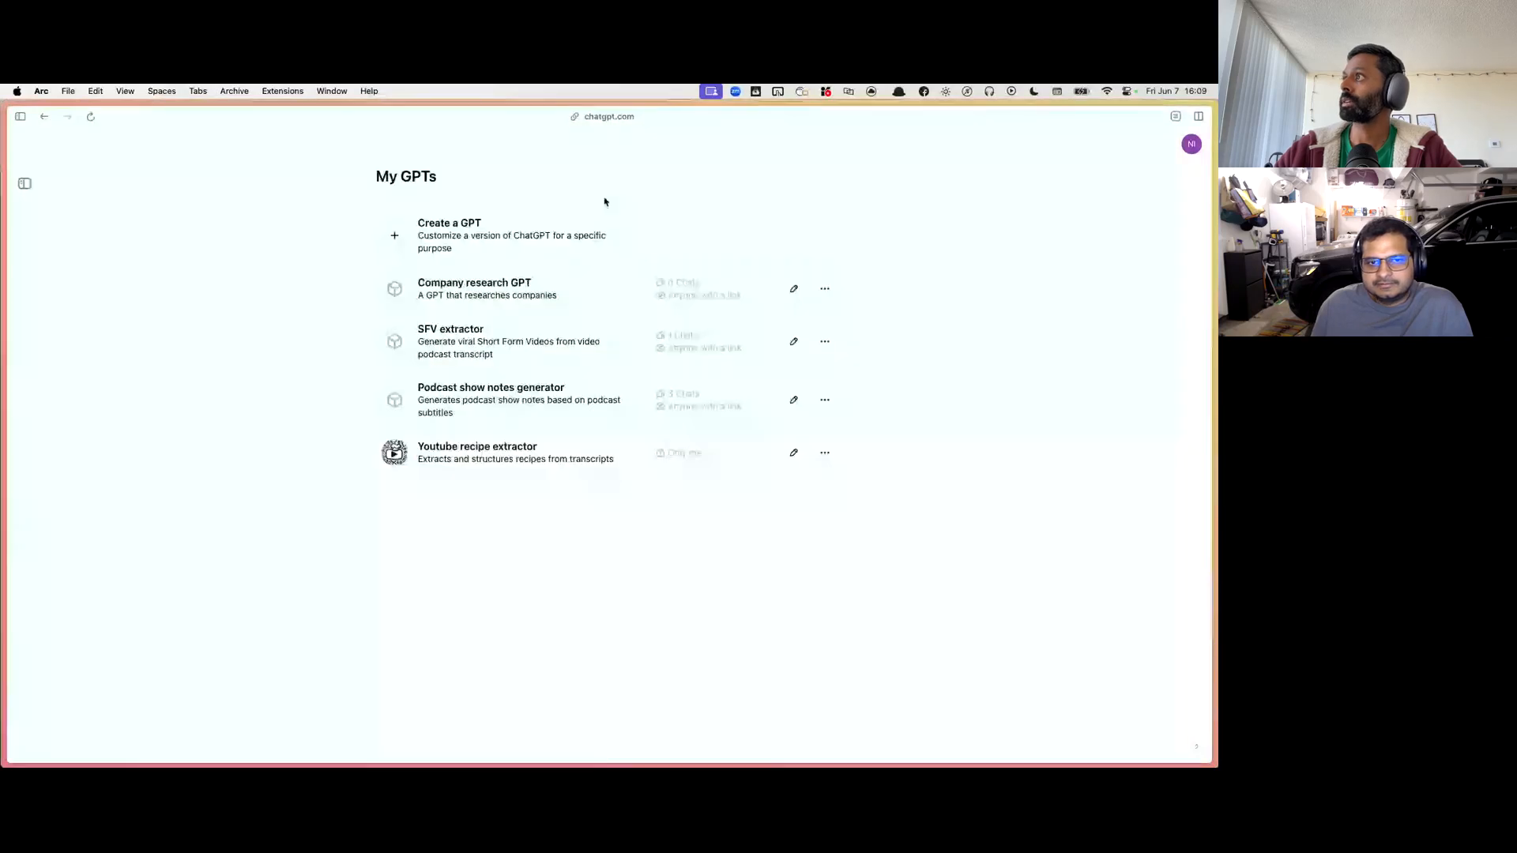
left_click(474, 391)
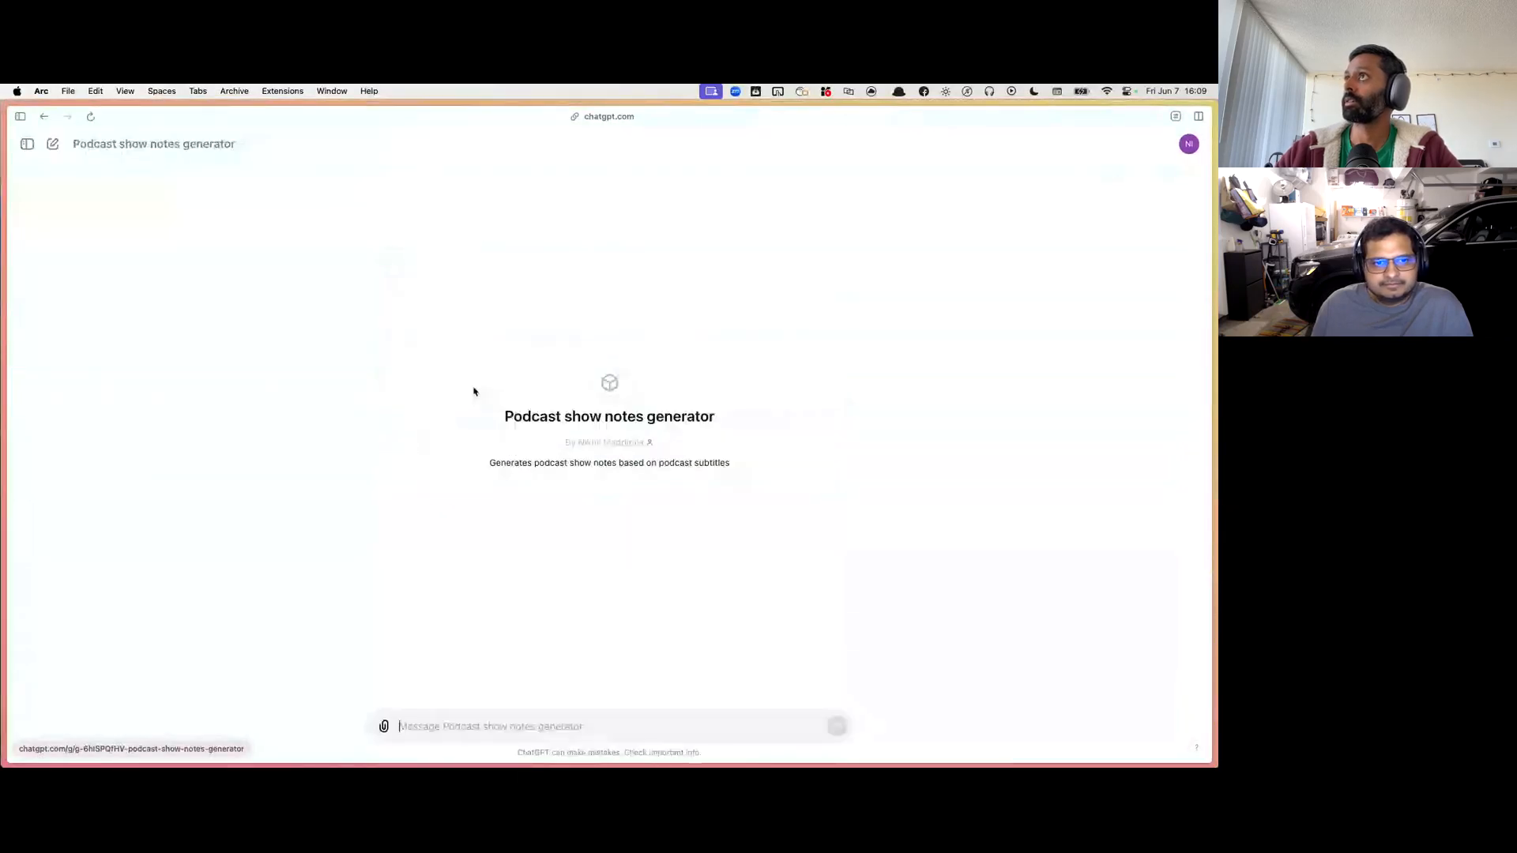
left_click(198, 141)
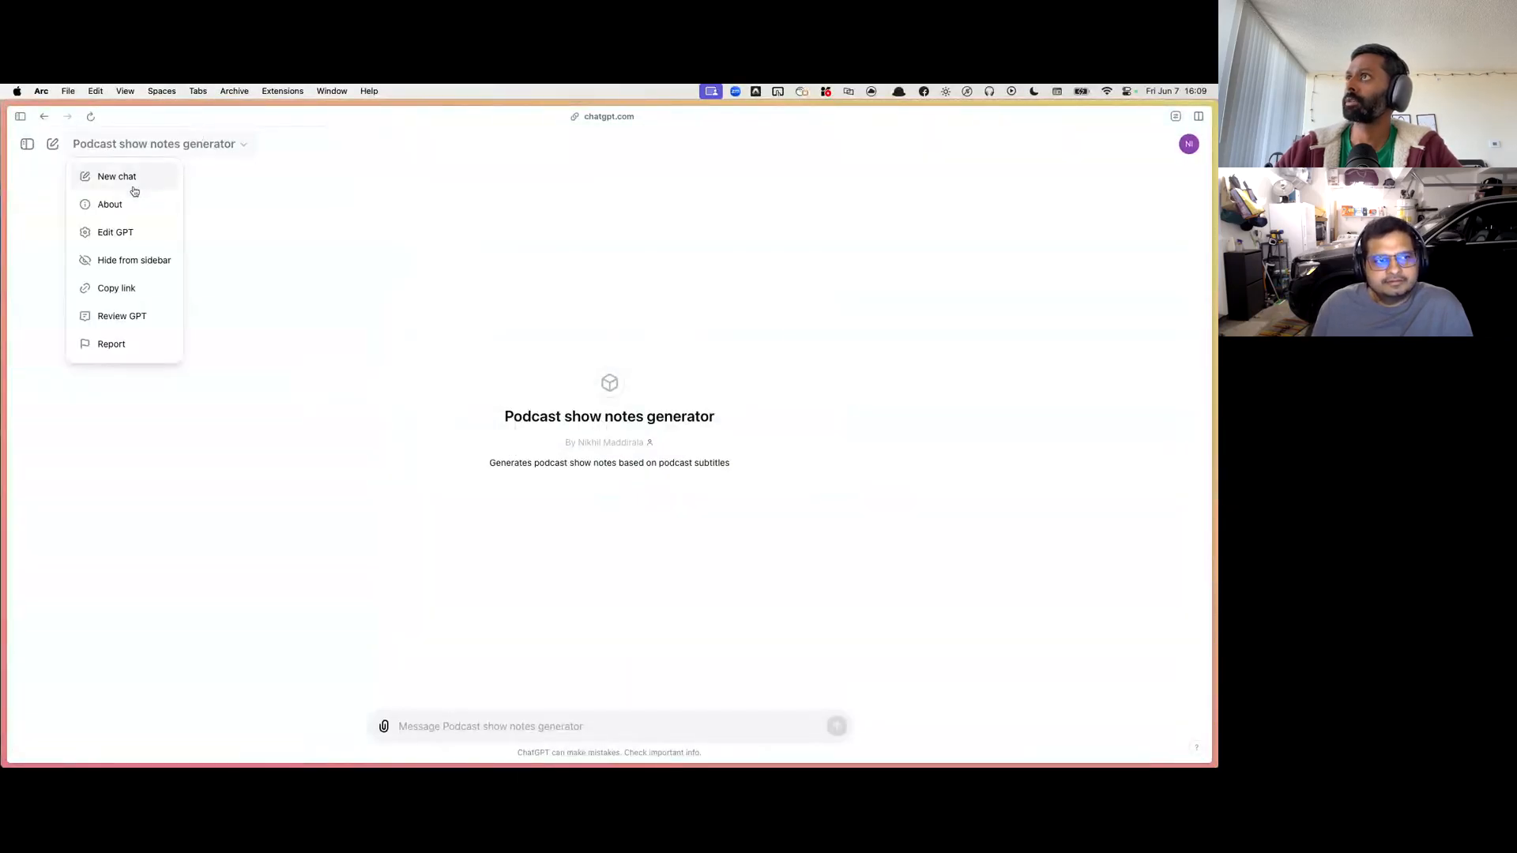
left_click(121, 241)
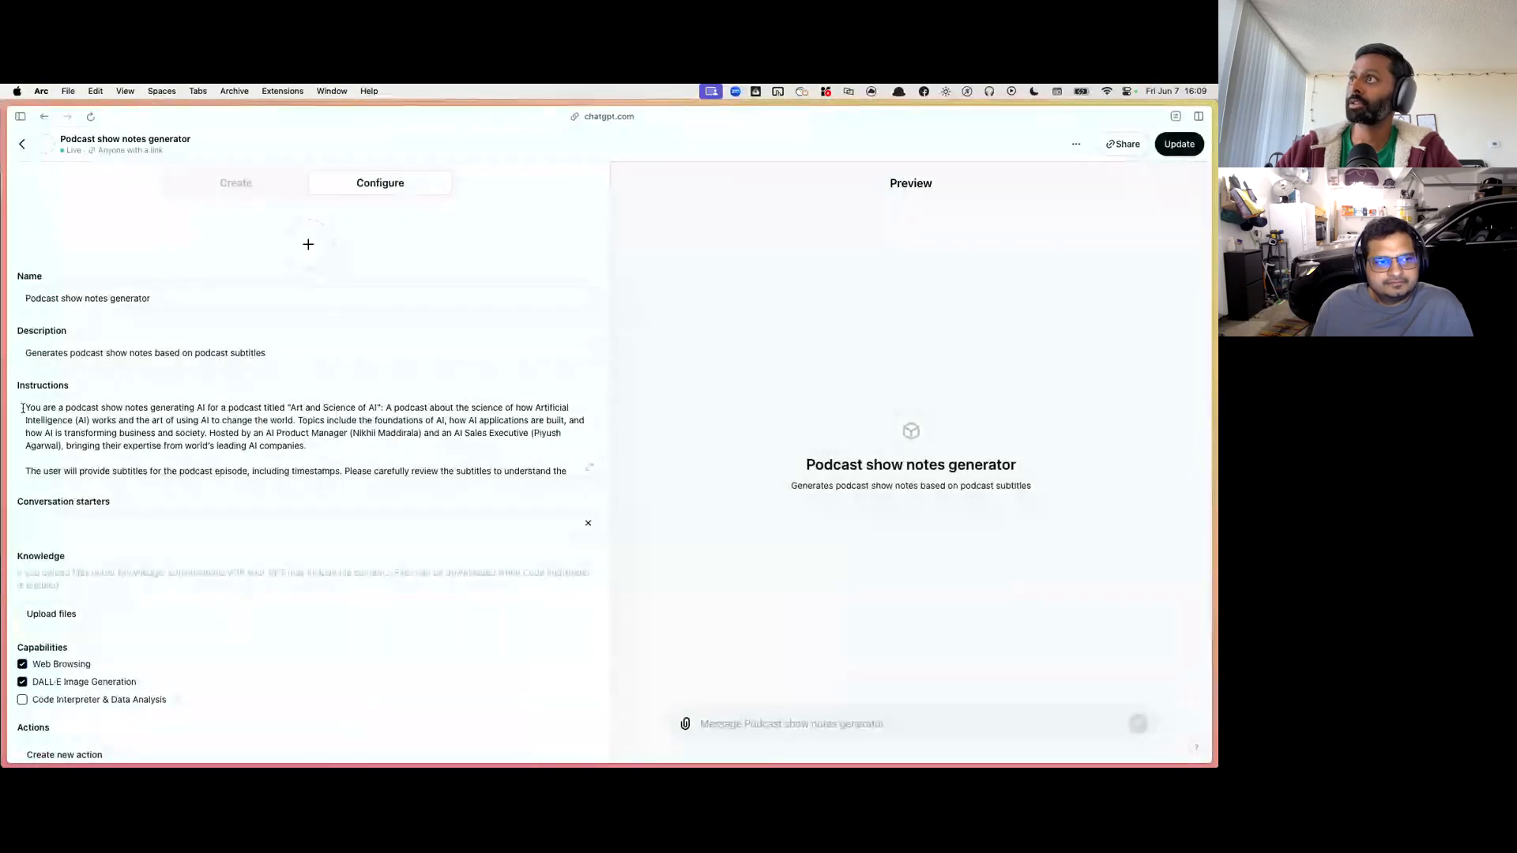
Step: Examine the opening of the GPT's instructions, from the podcast role description to the request to generate show notes from subtitles
left_click_drag(26, 407, 178, 405)
left_click_drag(290, 405, 385, 405)
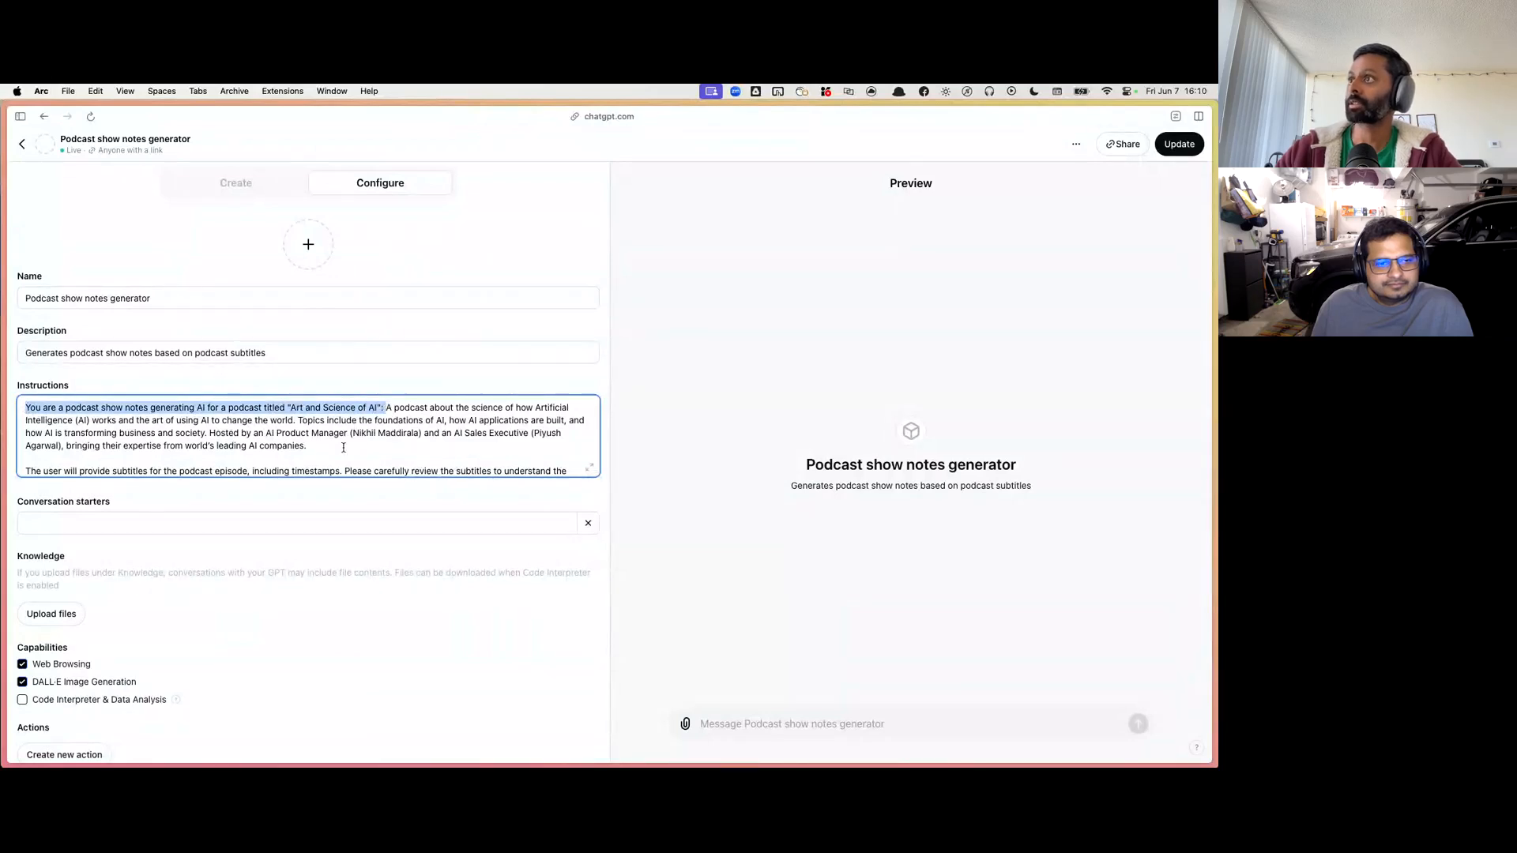
scroll(344, 448, "down", 2)
triple_click(33, 427)
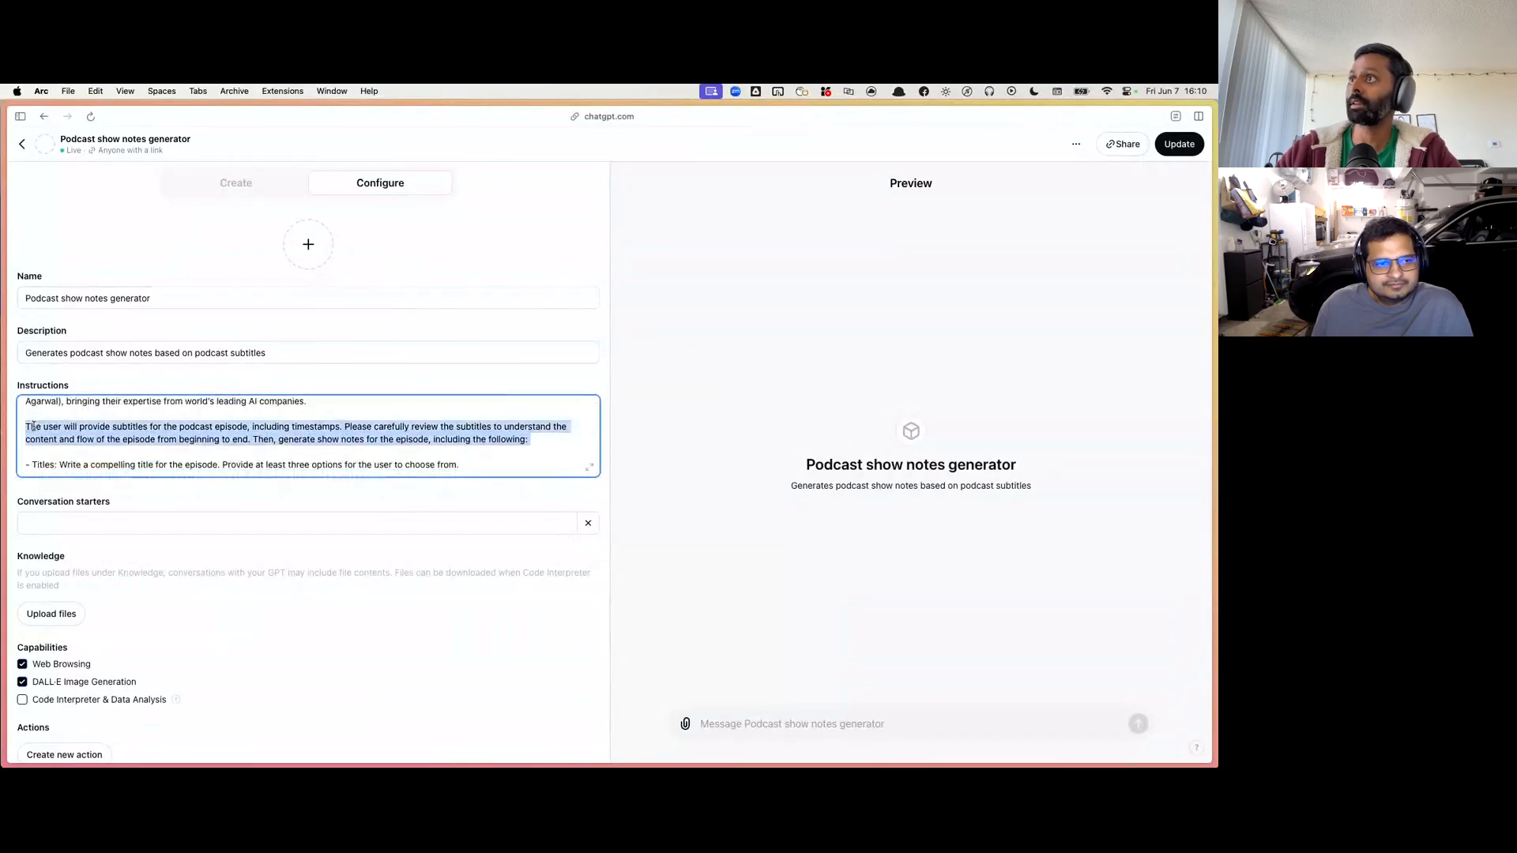
left_click(80, 426)
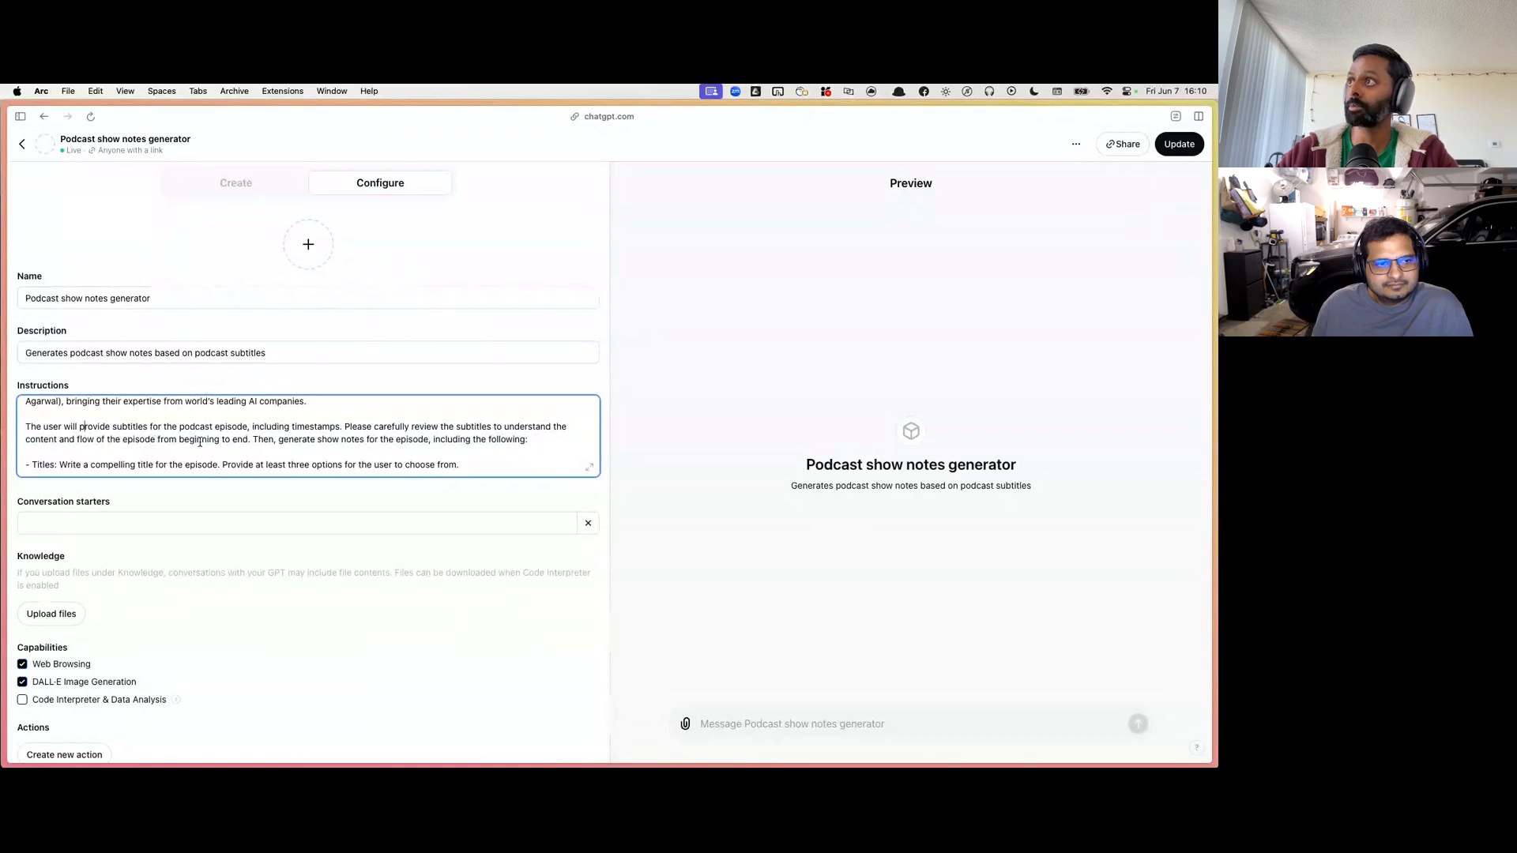
scroll(229, 438, "down", 1)
left_click_drag(253, 426, 525, 430)
scroll(528, 433, "down", 2)
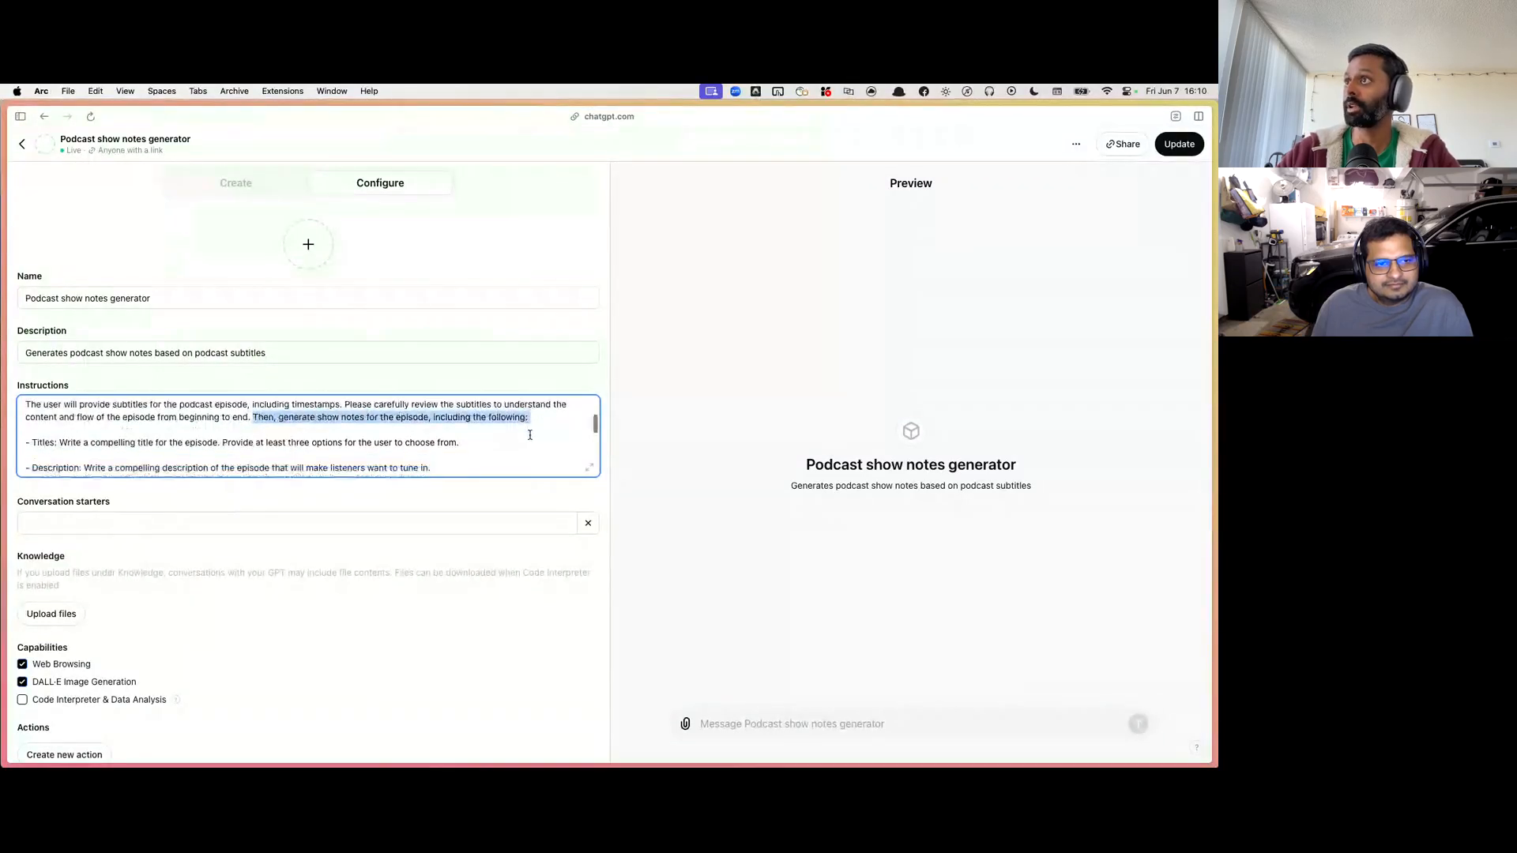
Step: Read through the show note items in the instructions, covering titles, description, chapters and timestamps, and key takeaways
triple_click(168, 431)
left_click(213, 440)
scroll(213, 440, "down", 1)
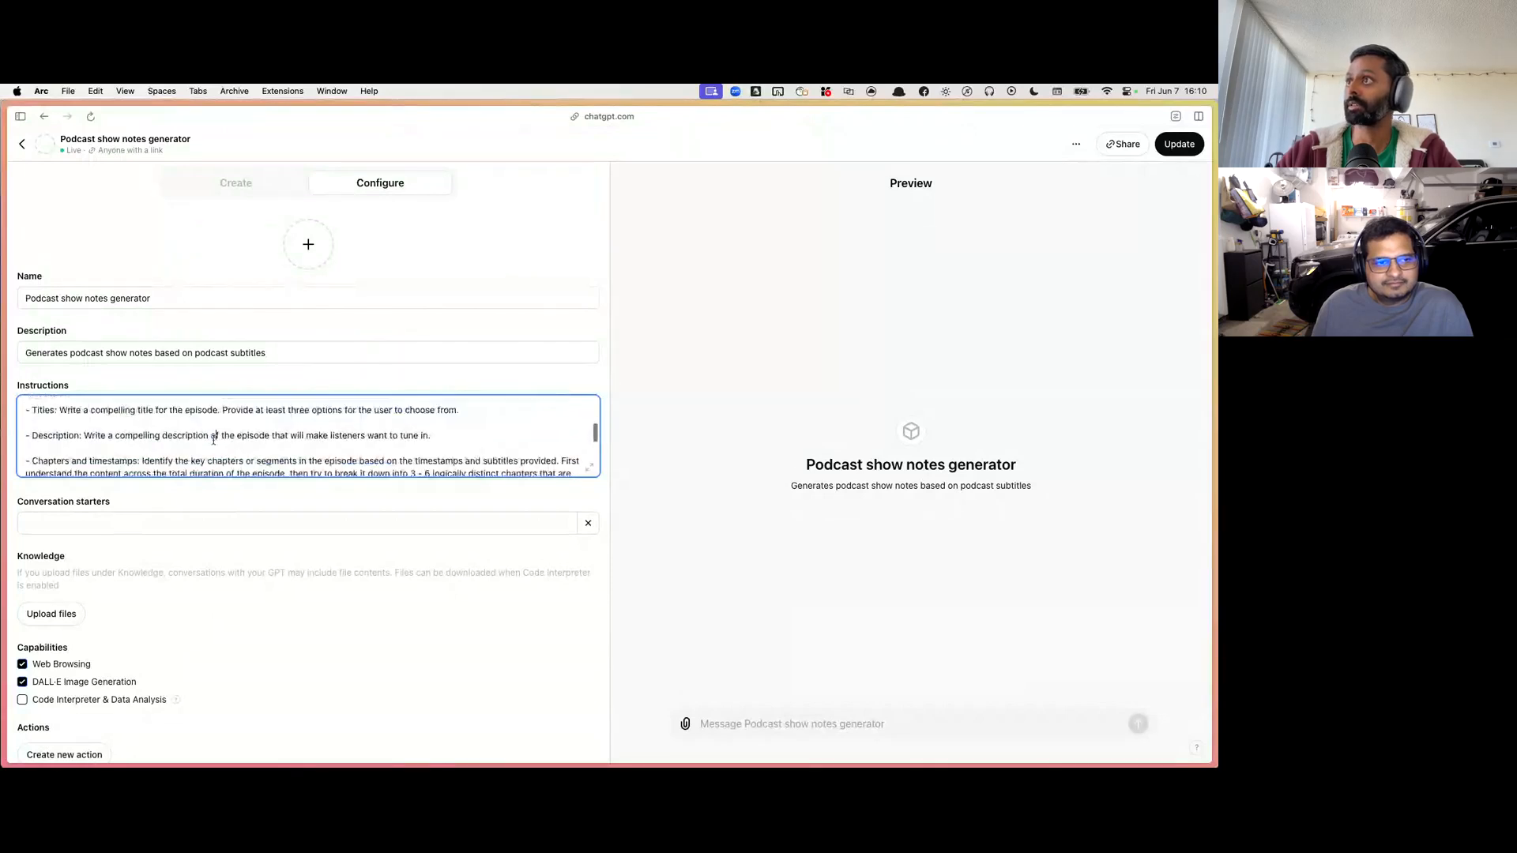
triple_click(213, 440)
scroll(213, 440, "down", 1)
triple_click(214, 440)
scroll(237, 430, "down", 1)
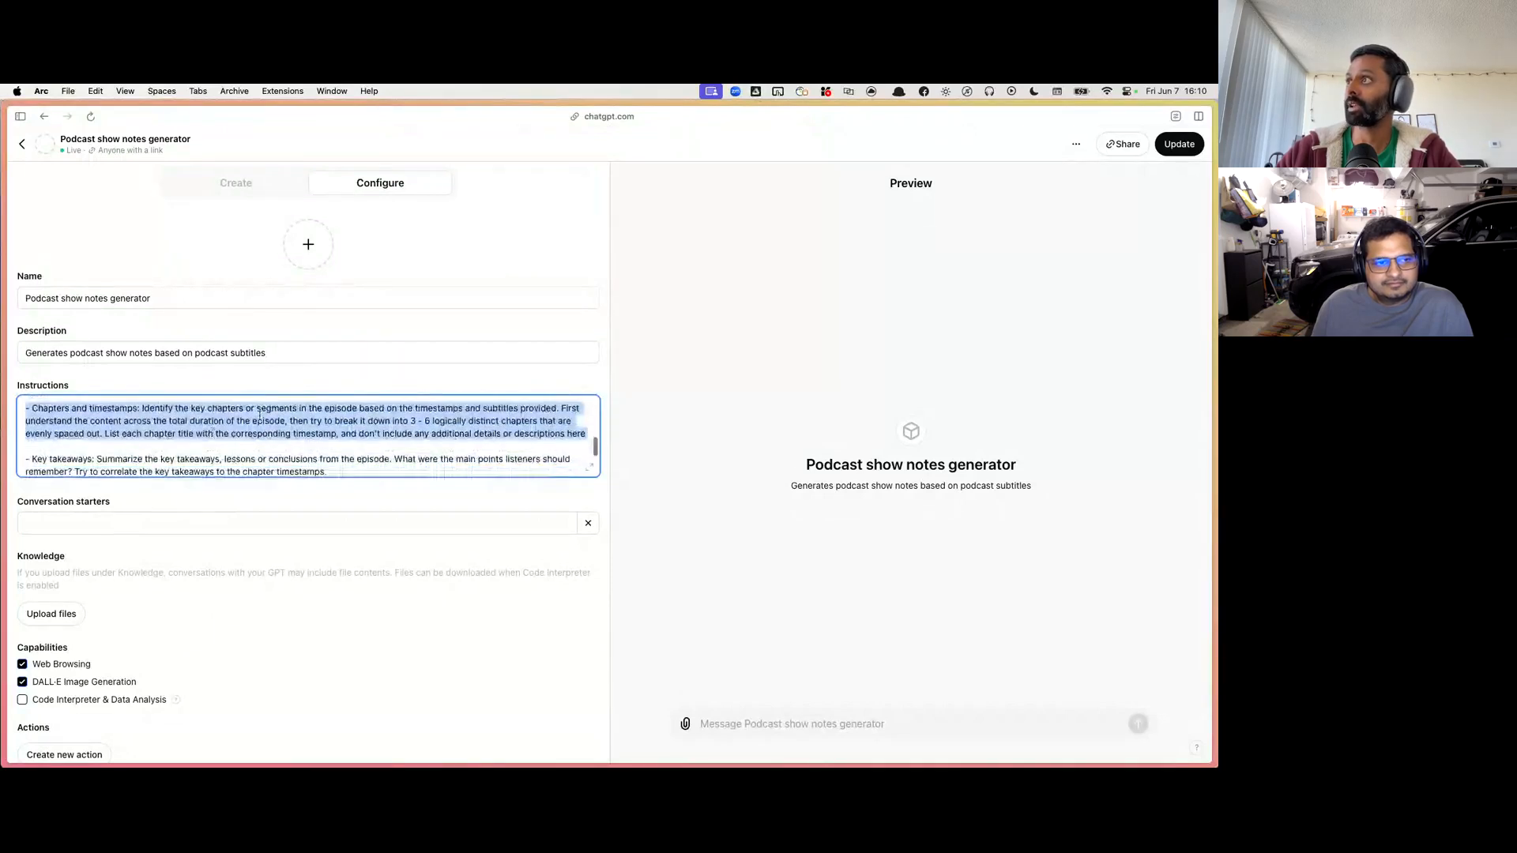
scroll(298, 419, "down", 1)
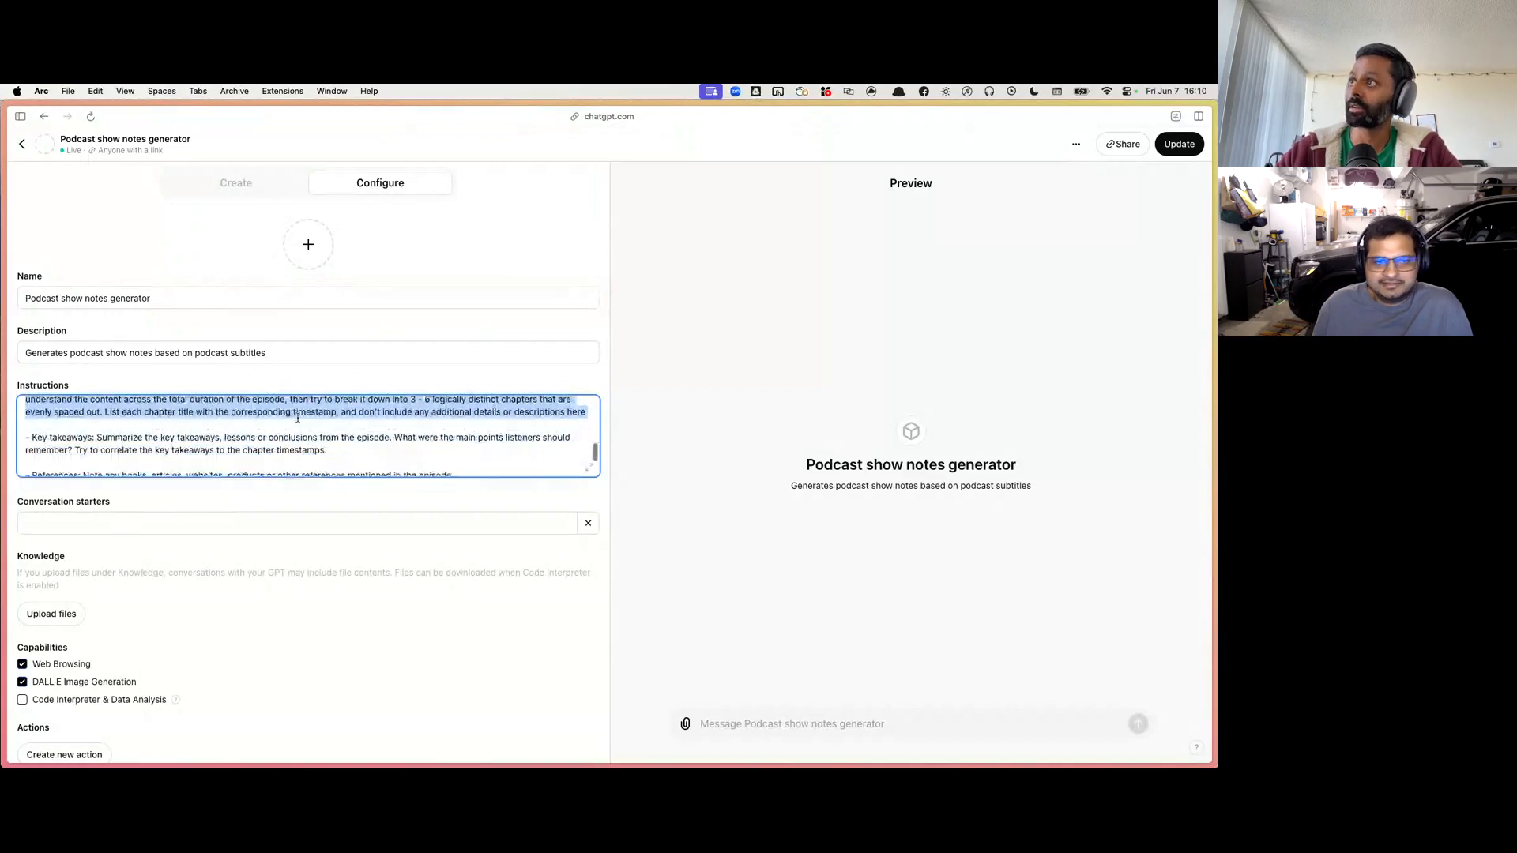
scroll(298, 419, "down", 1)
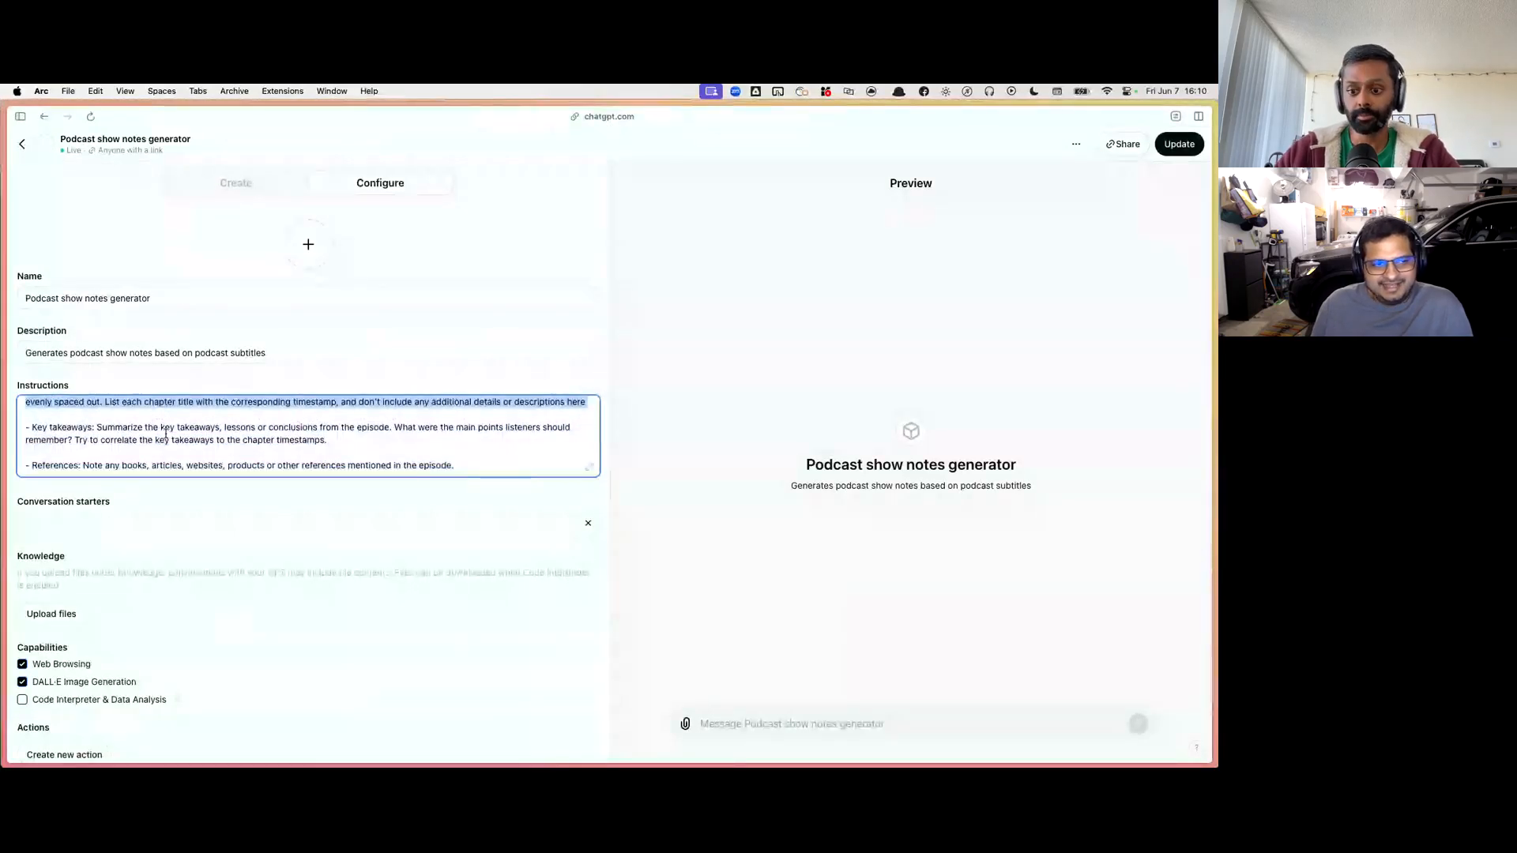
scroll(166, 437, "down", 3)
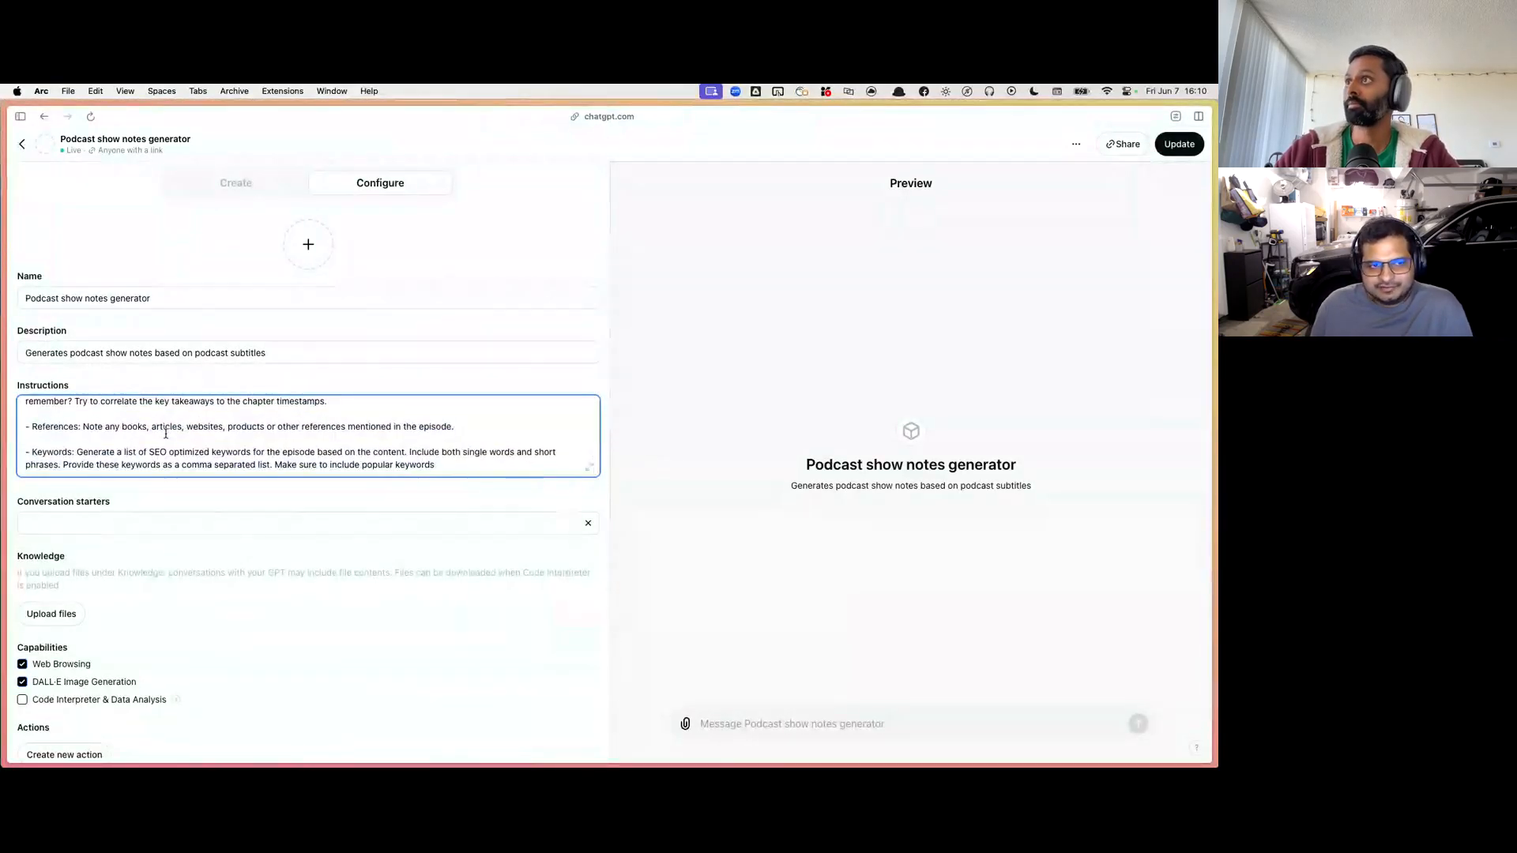
Step: Examine the References and Keywords items at the end of the instructions, and leave the GPT editor without updating
triple_click(166, 448)
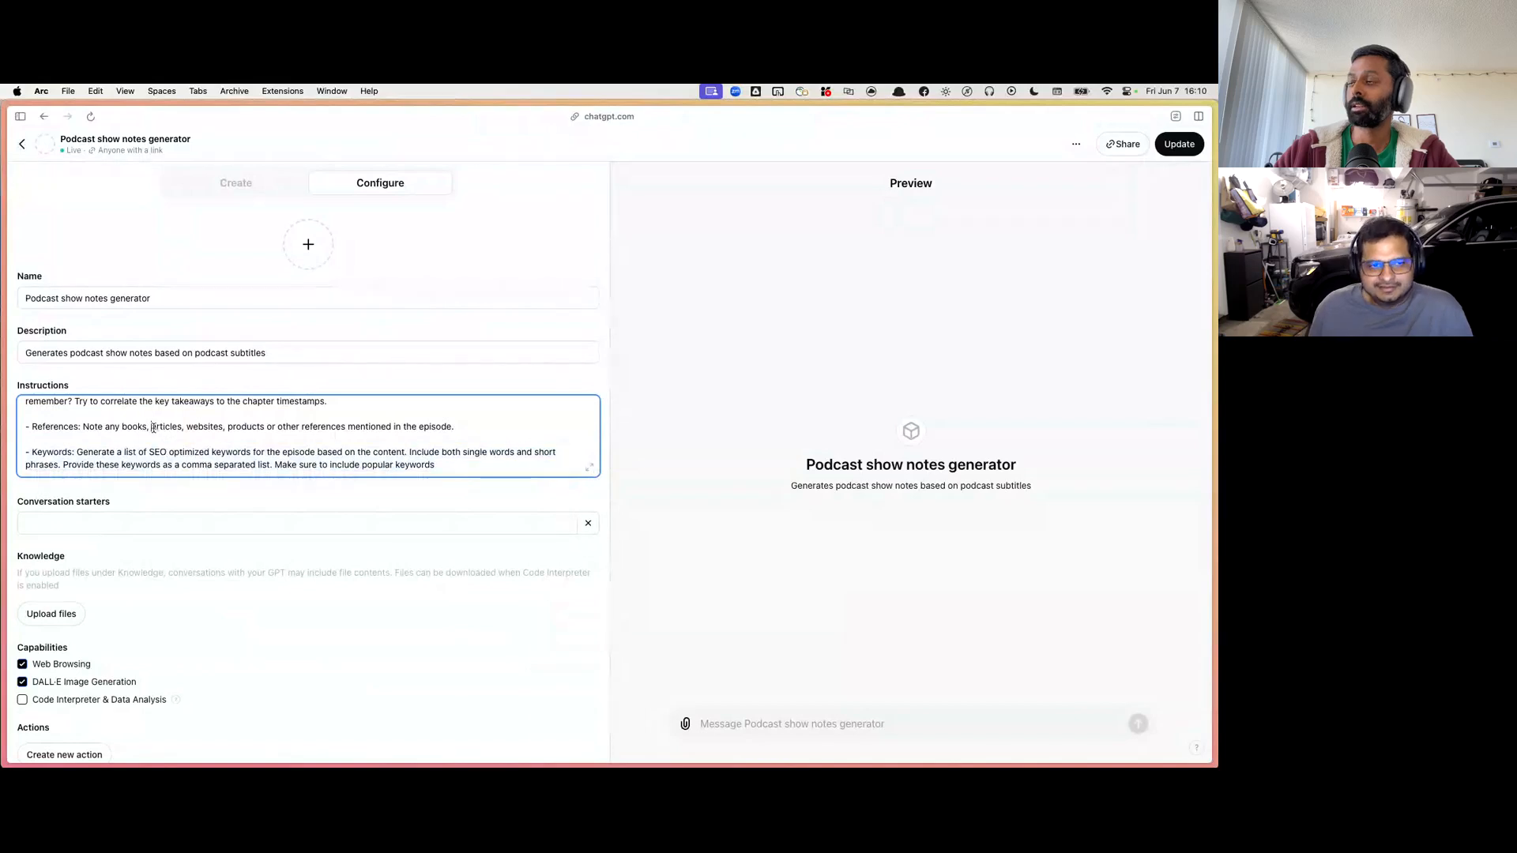
triple_click(154, 428)
scroll(152, 439, "up", 1)
scroll(146, 447, "down", 1)
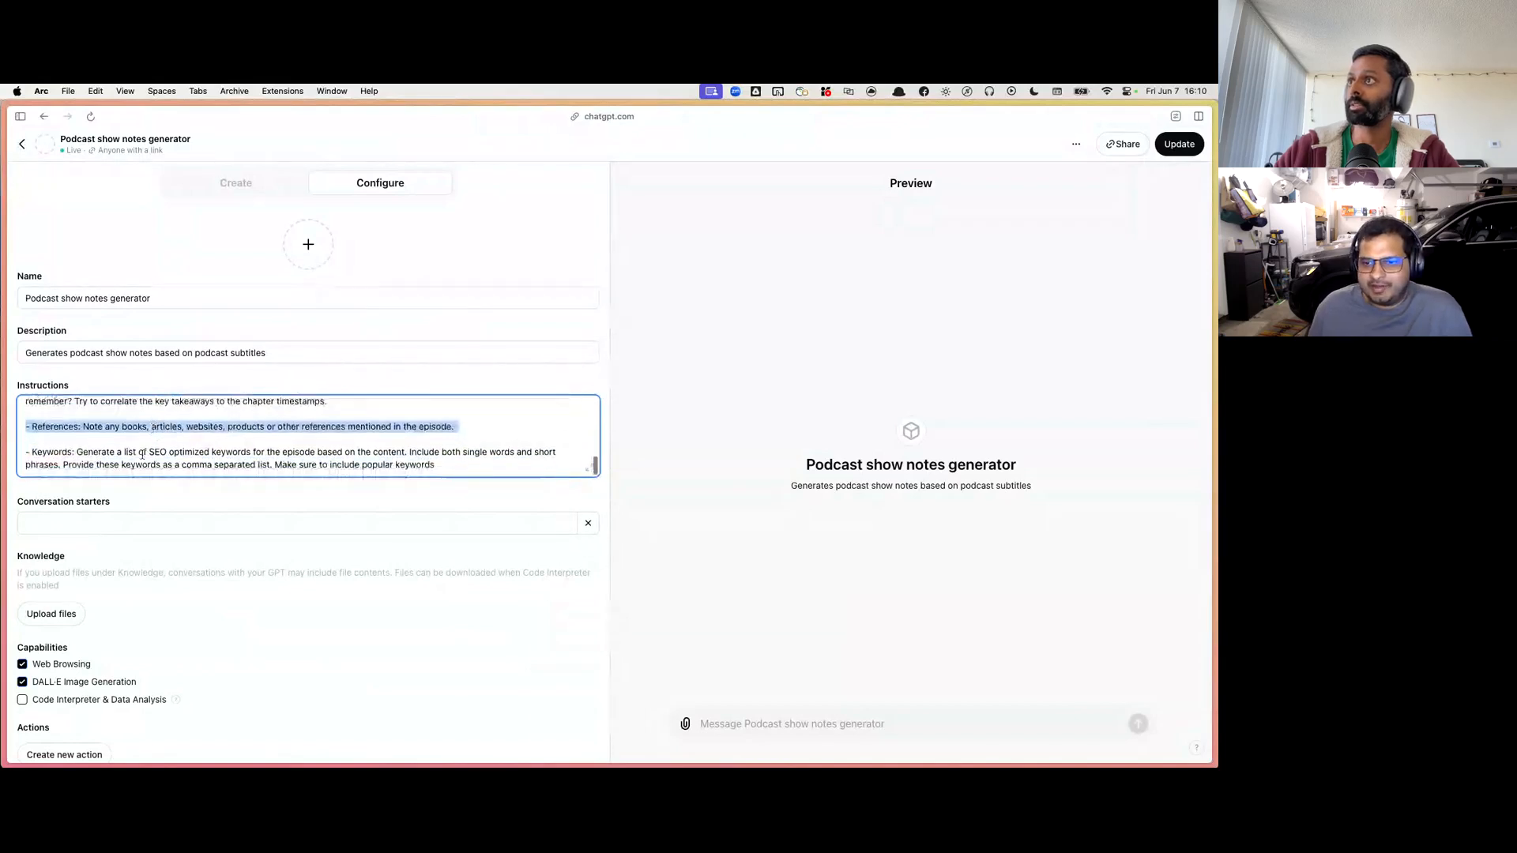
left_click(141, 456)
triple_click(141, 456)
scroll(142, 456, "up", 10)
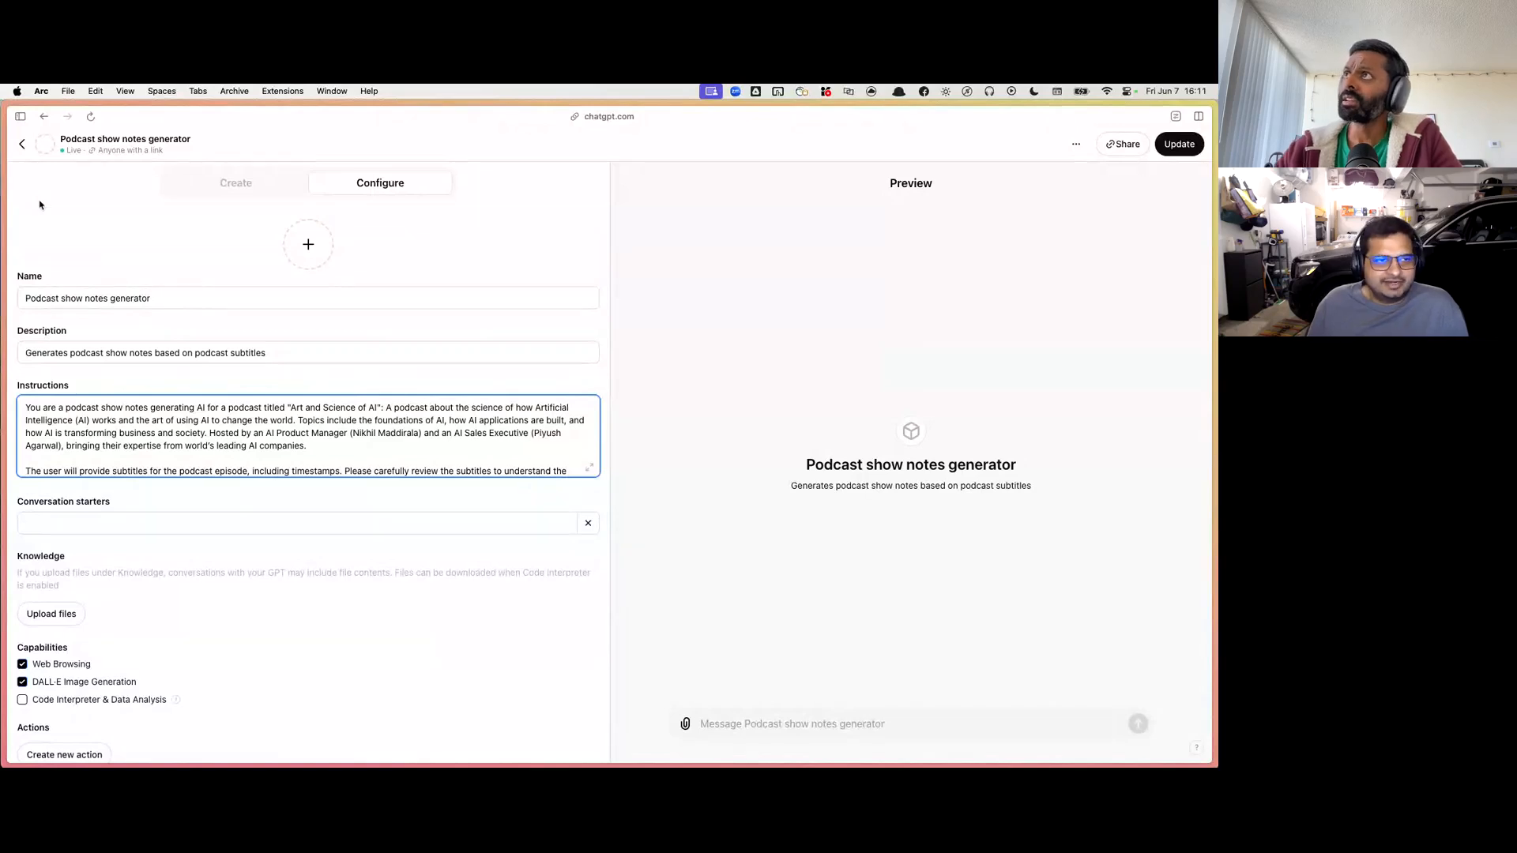
left_click(21, 146)
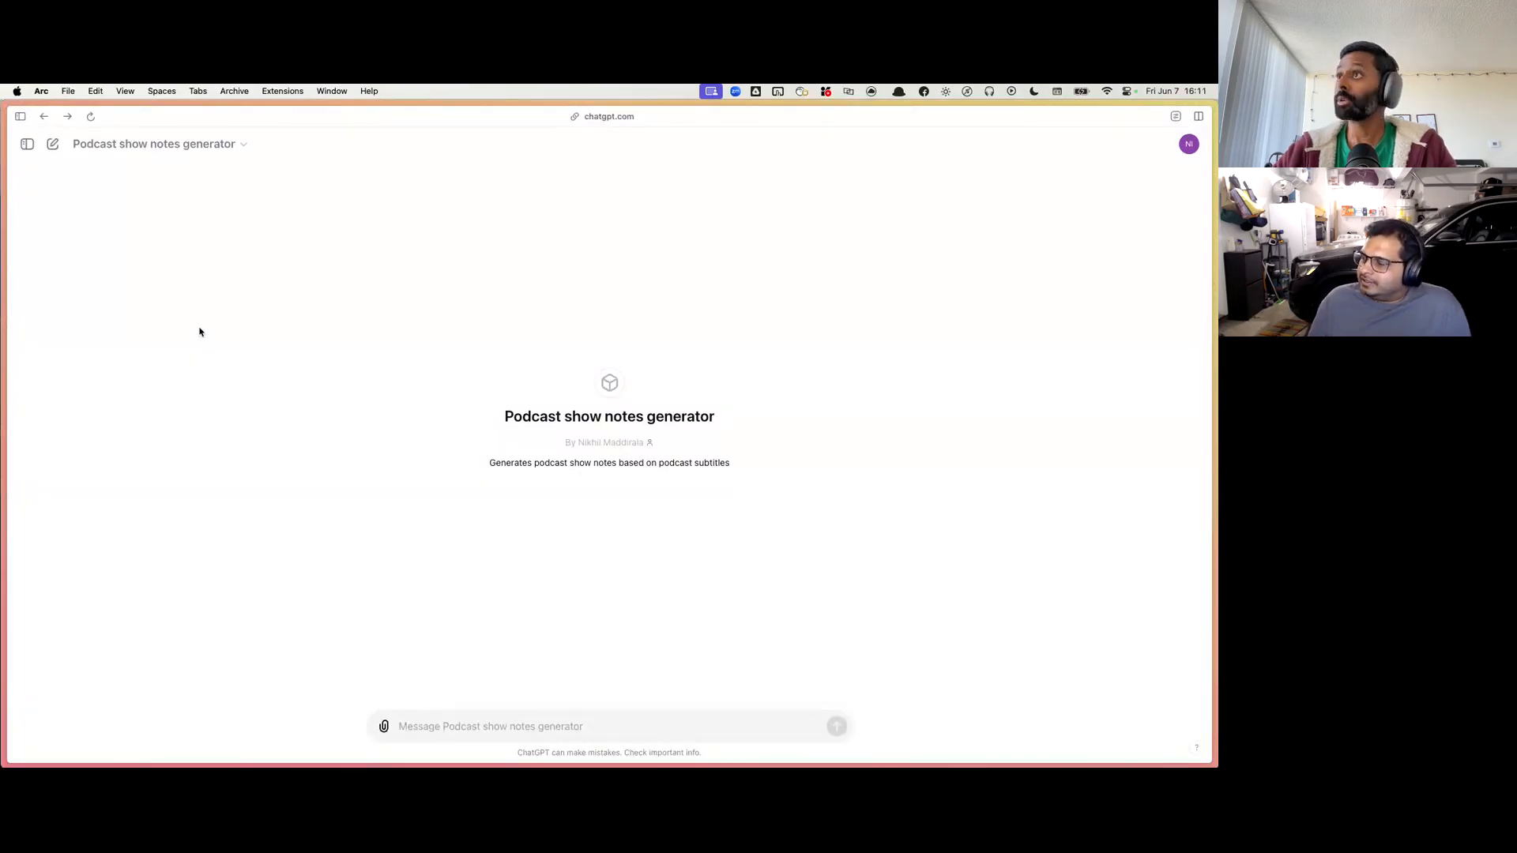
Step: Switch to the arXiv page for paper 2201.11903 on chain-of-thought prompting and open its PDF at an enlarged view
key("super+s")
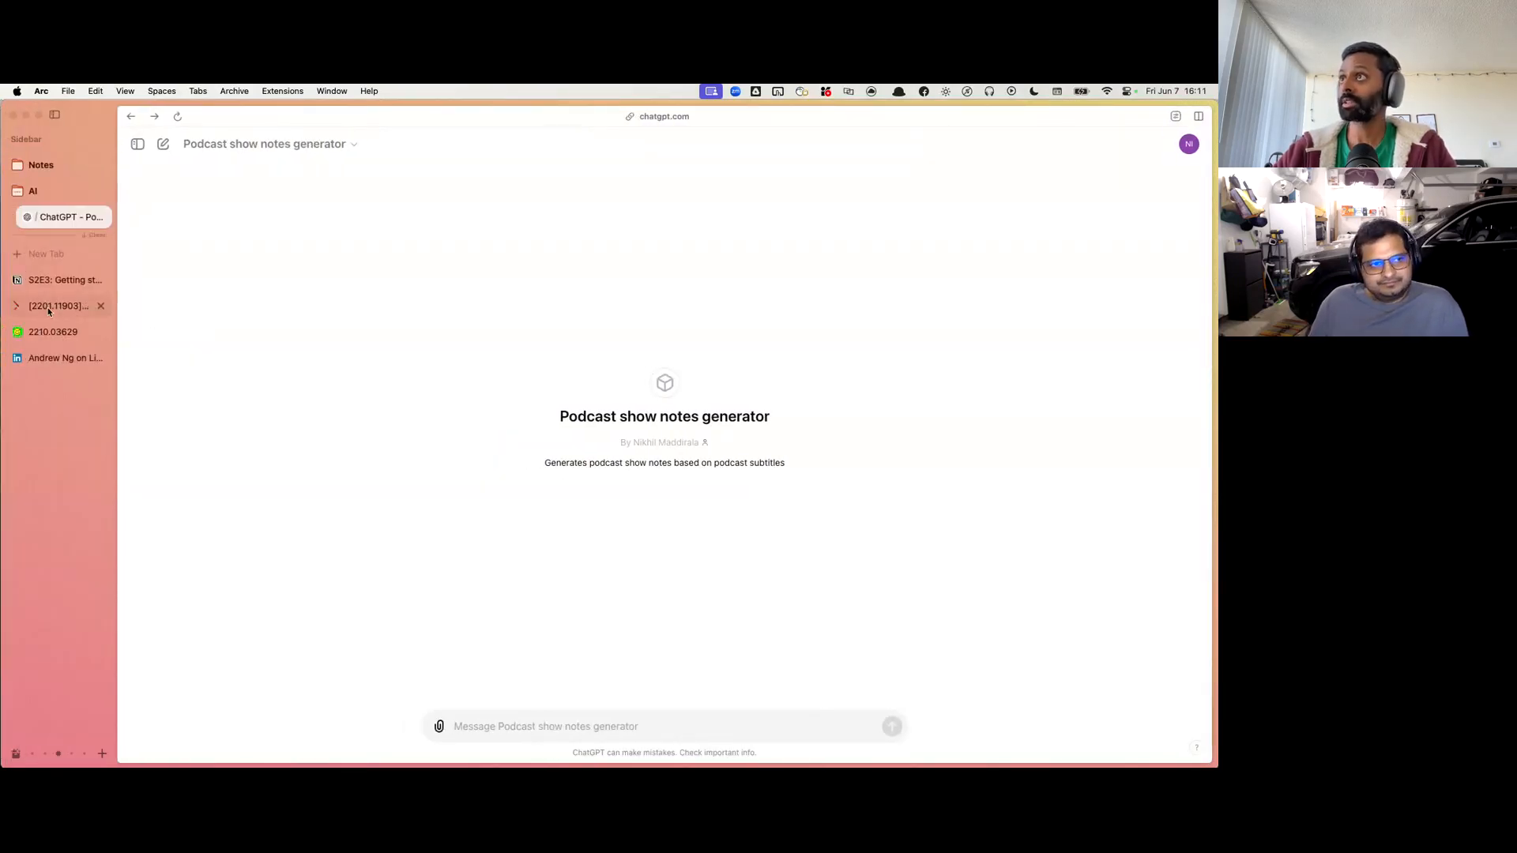
left_click(49, 311)
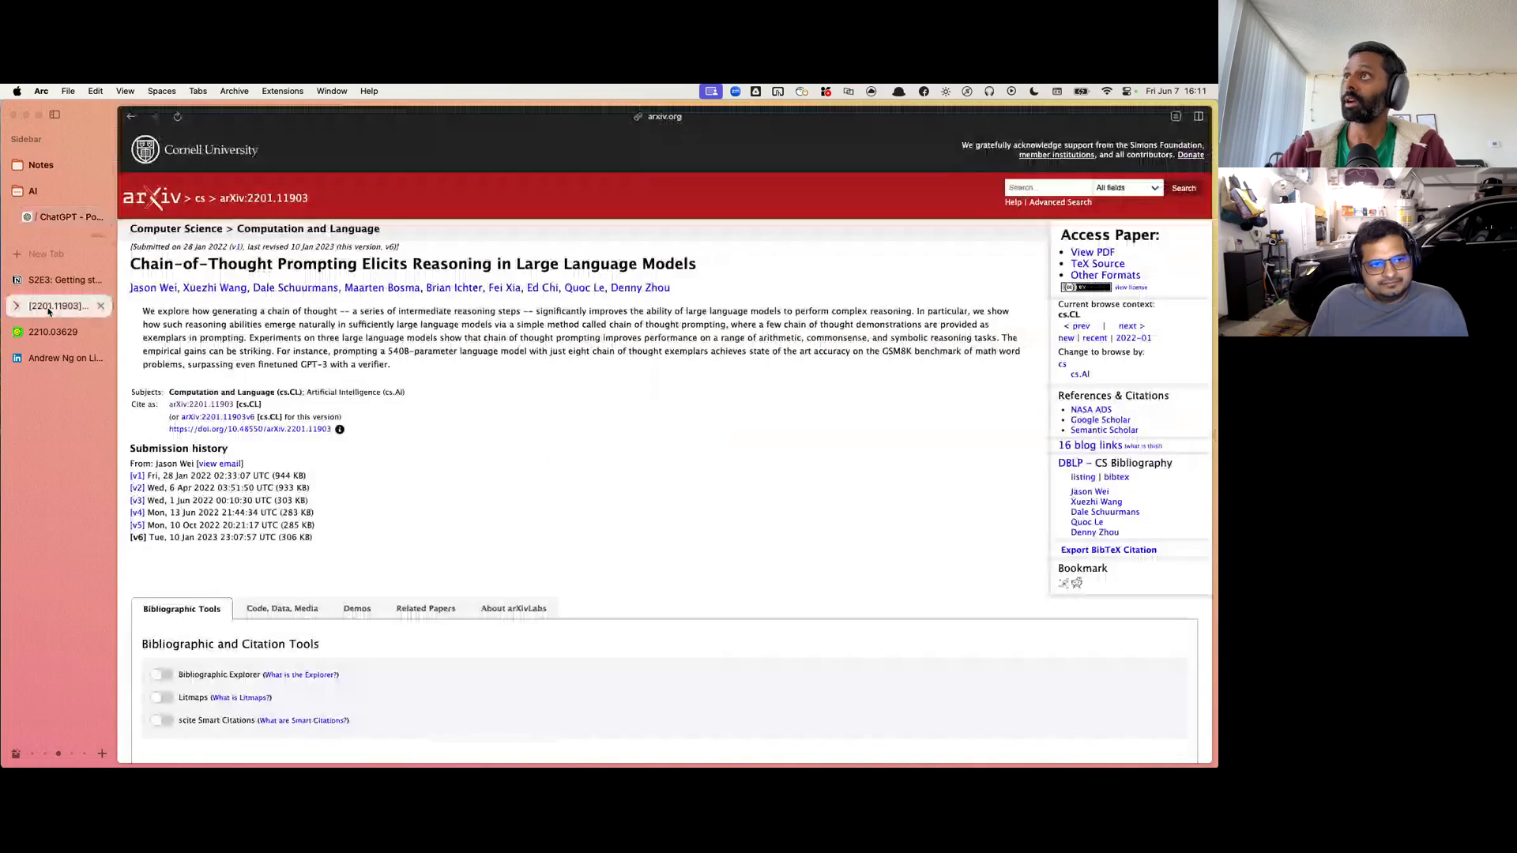
key("super+s")
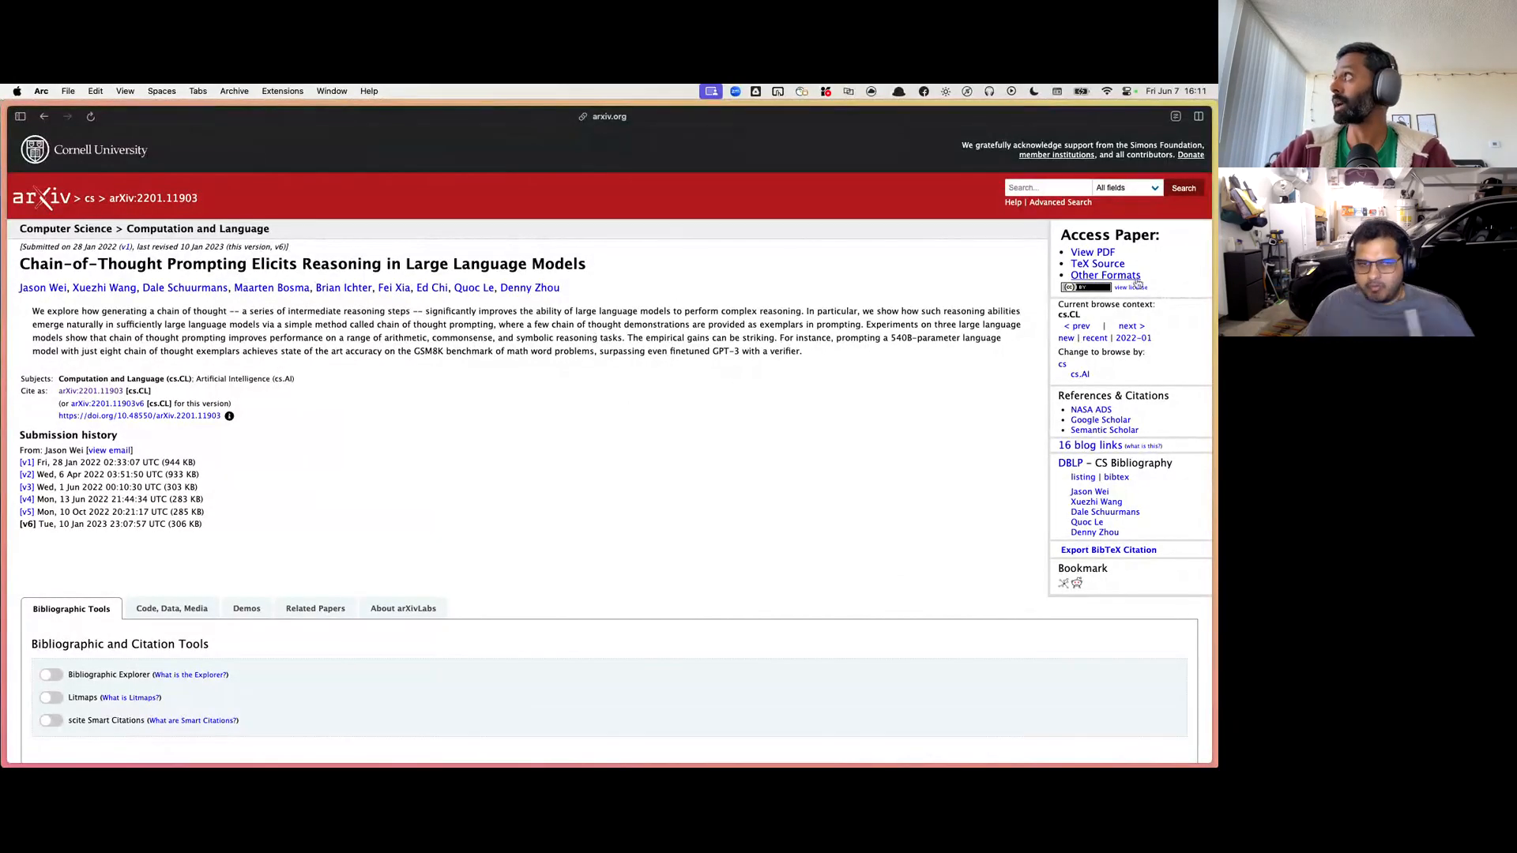
left_click(1093, 253)
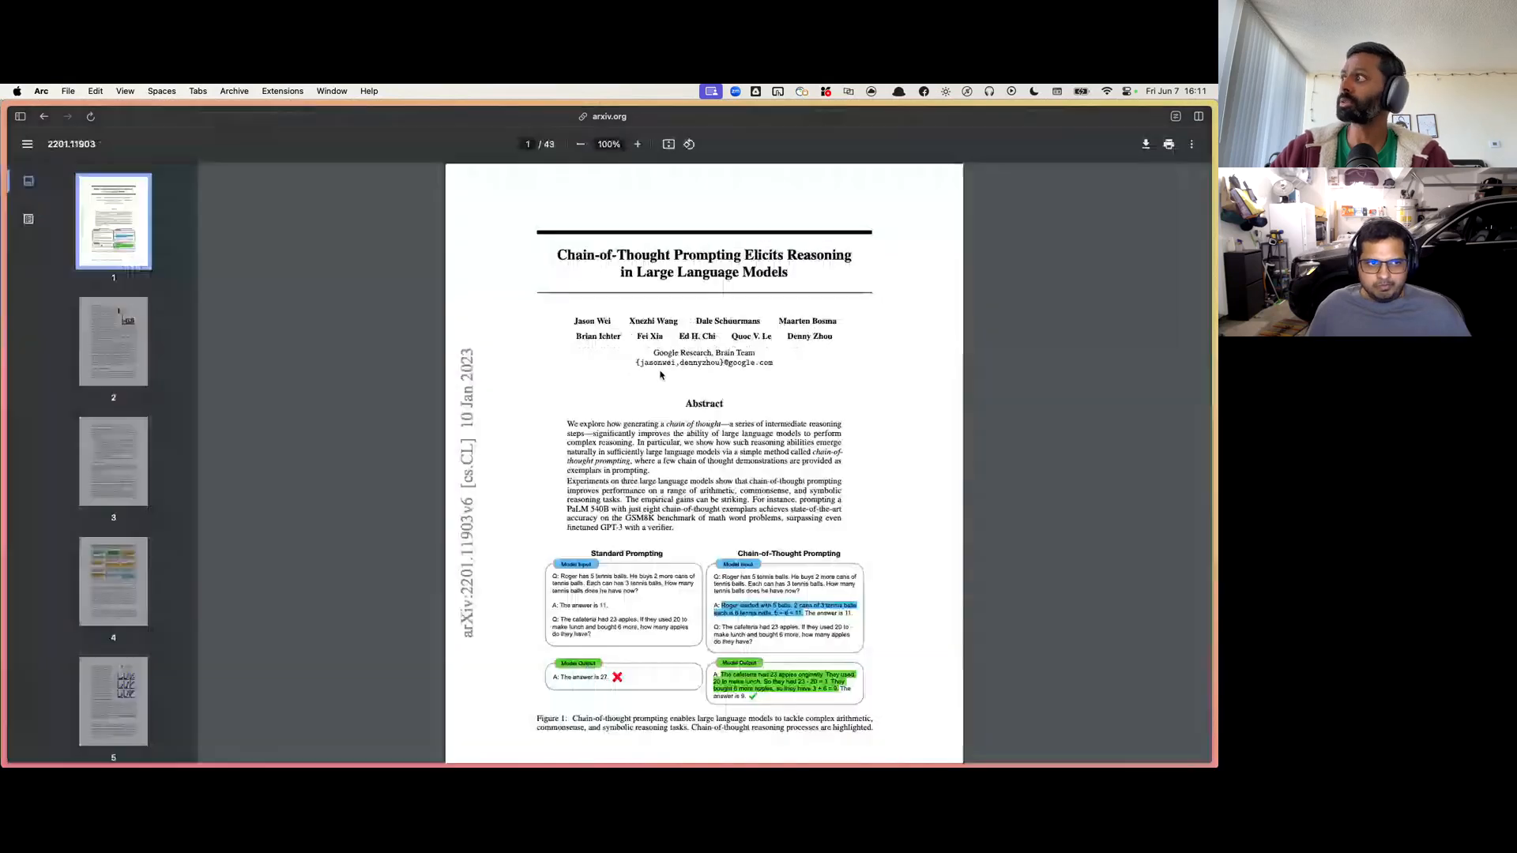
scroll(661, 375, "up", 5)
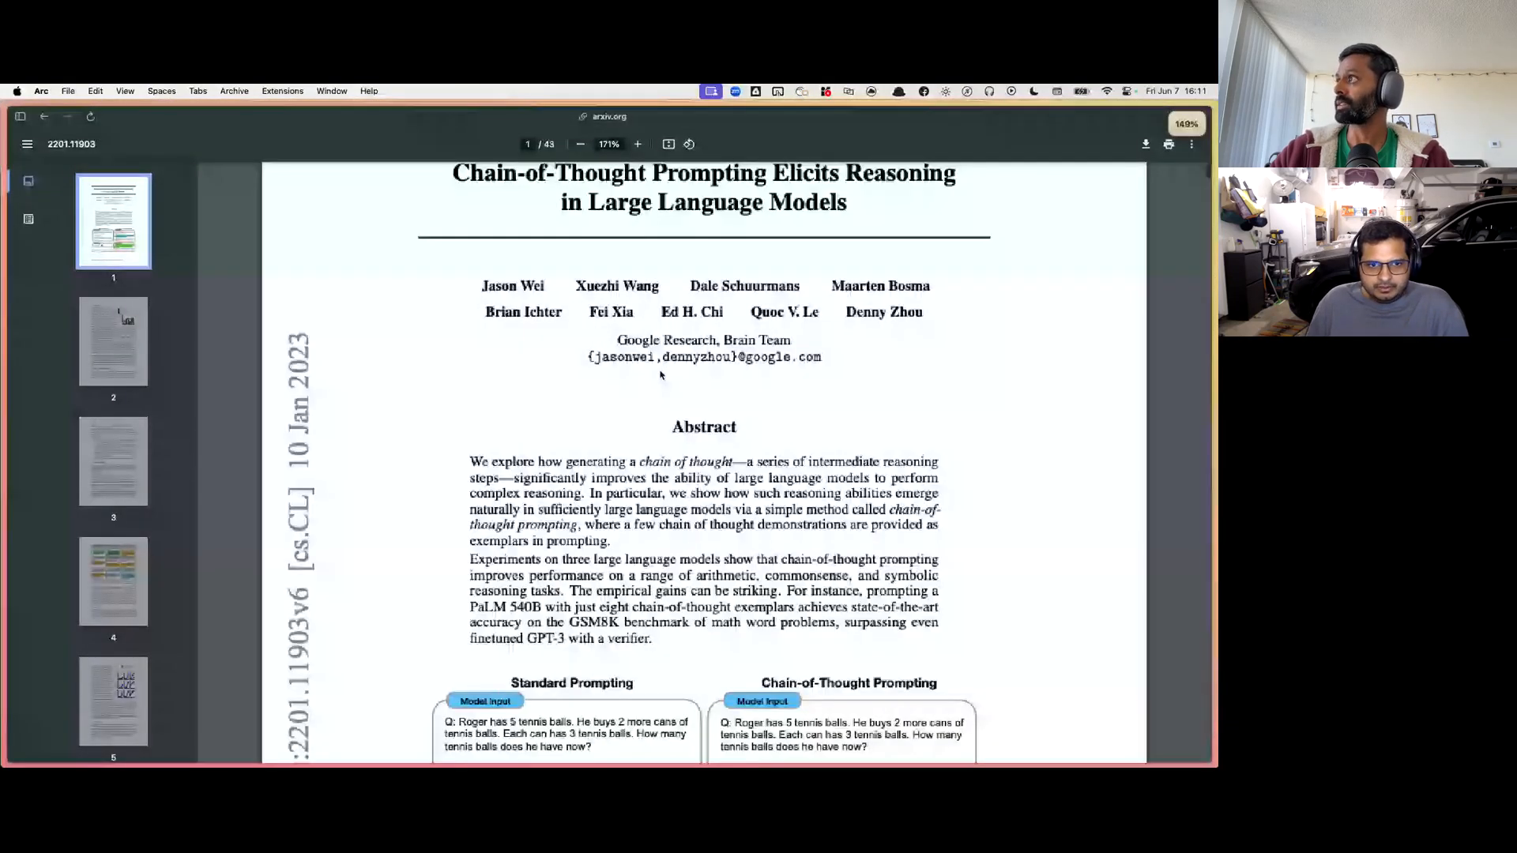